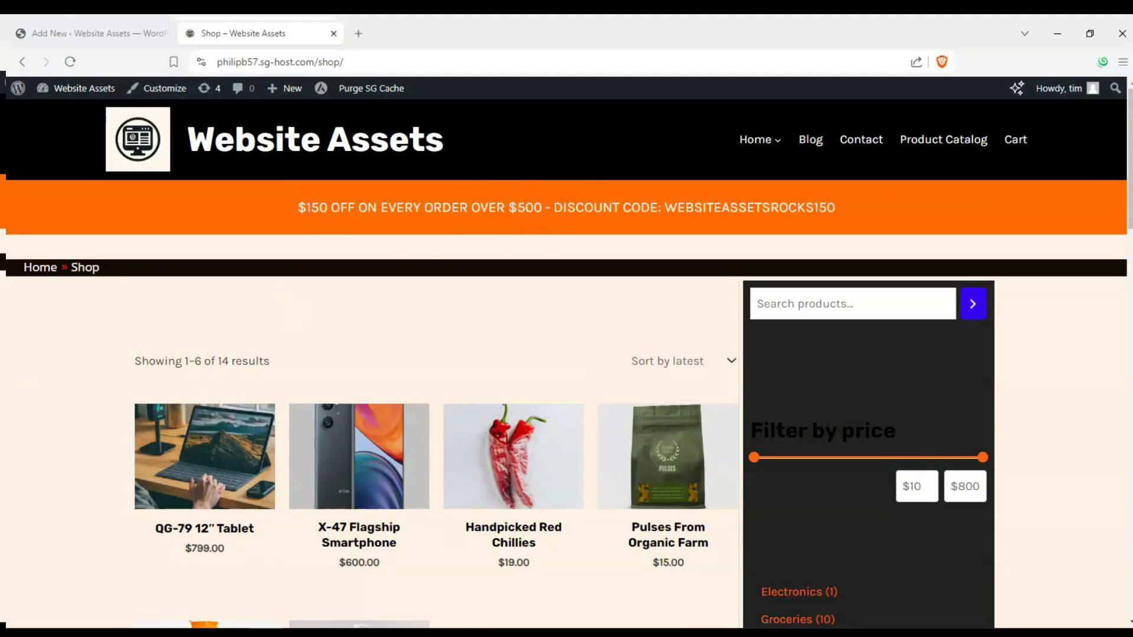
- View the X-47 Flagship Smartphone page, then go home and open the product catalog
{"action": "left_click", "coordinate": [345, 449]}
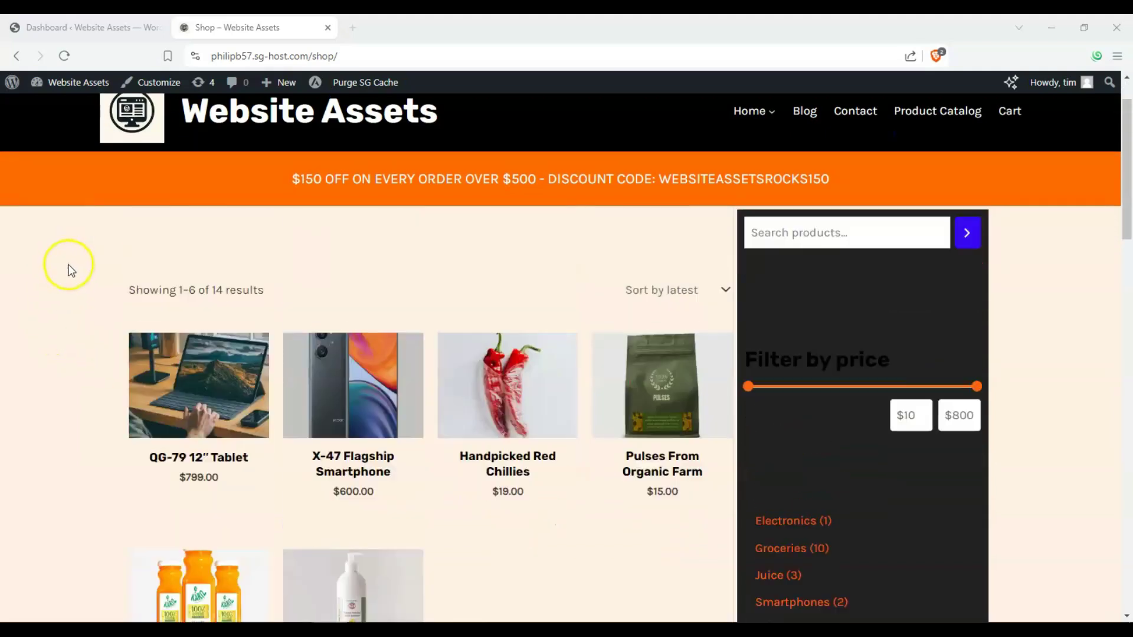
{"action": "left_click_drag", "start_coordinate": [338, 55], "coordinate": [310, 54]}
{"action": "left_click", "coordinate": [37, 349]}
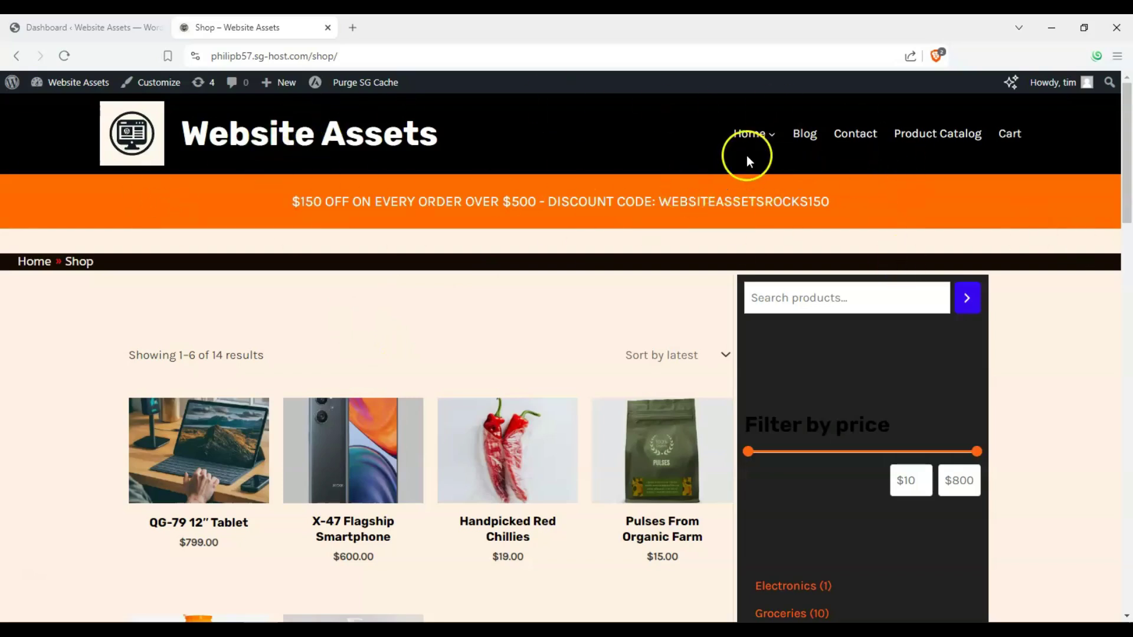
{"action": "left_click", "coordinate": [750, 135]}
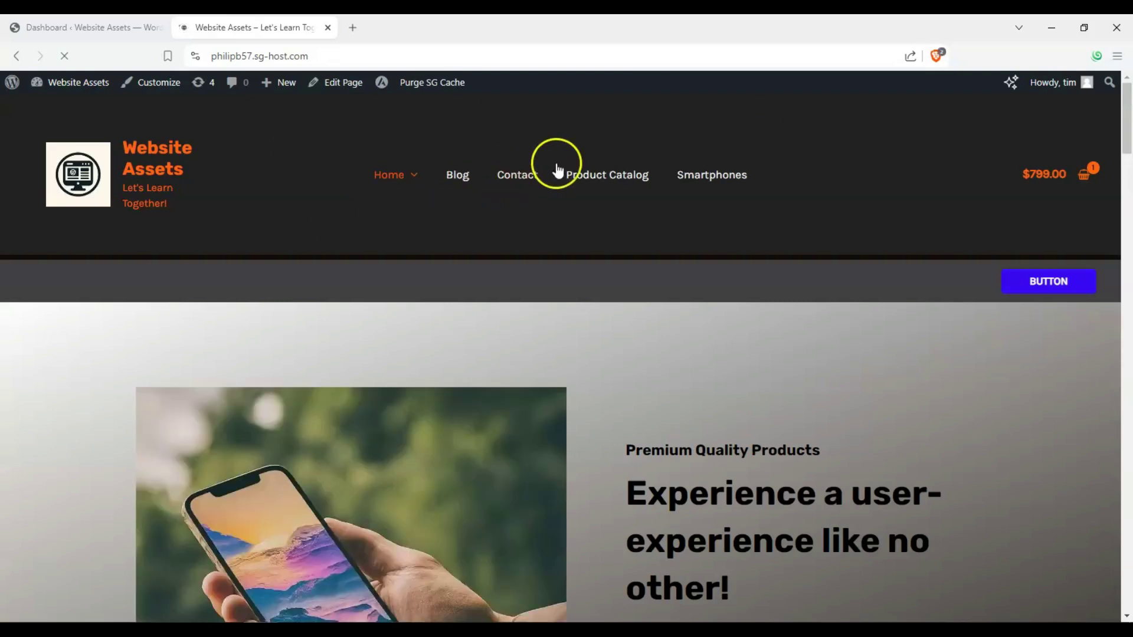
{"action": "left_click", "coordinate": [622, 173]}
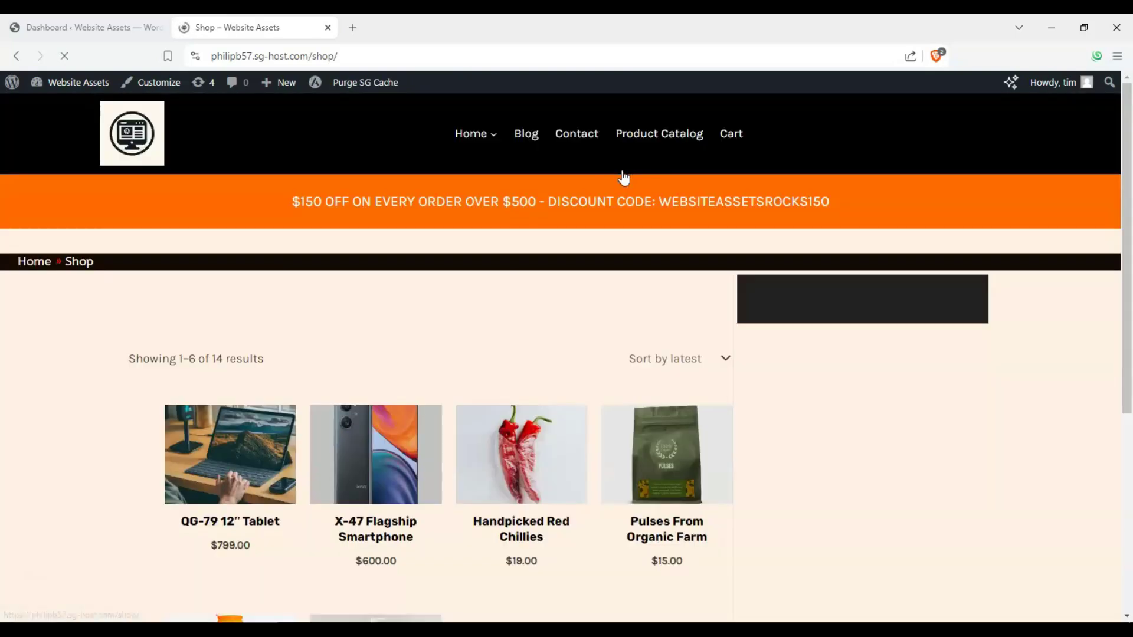
- Browse the catalog and open the QG-79 12″ Tablet product page
{"action": "scroll", "coordinate": [207, 232], "scroll_direction": "down", "scroll_amount": 3}
{"action": "scroll", "coordinate": [233, 205], "scroll_direction": "up", "scroll_amount": 2}
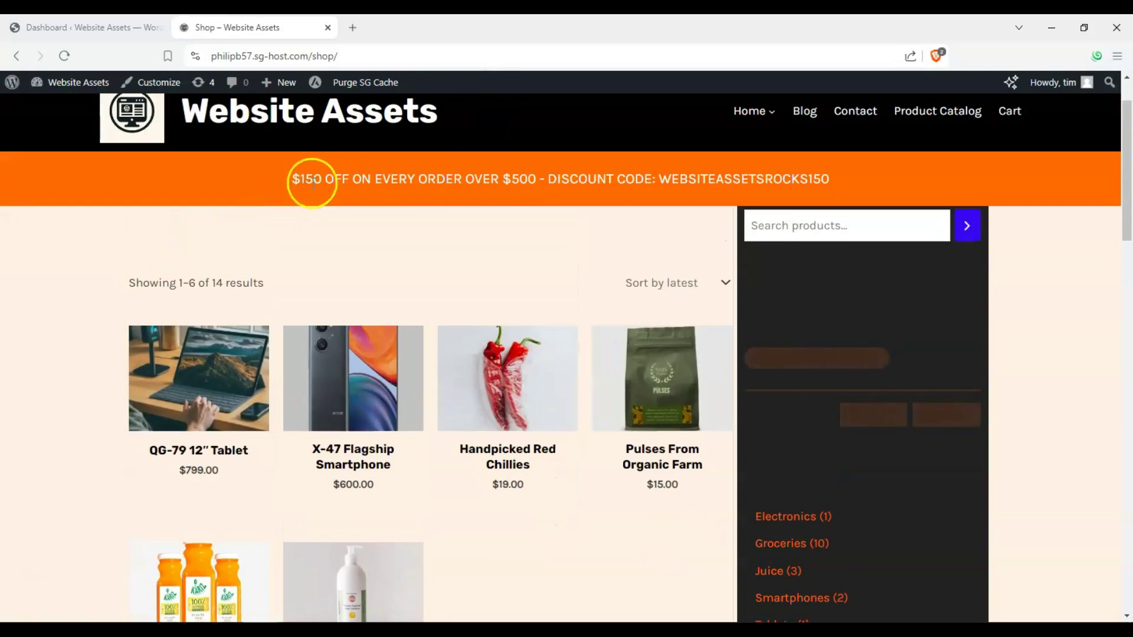
{"action": "scroll", "coordinate": [309, 182], "scroll_direction": "down", "scroll_amount": 2}
{"action": "scroll", "coordinate": [83, 271], "scroll_direction": "up", "scroll_amount": 2}
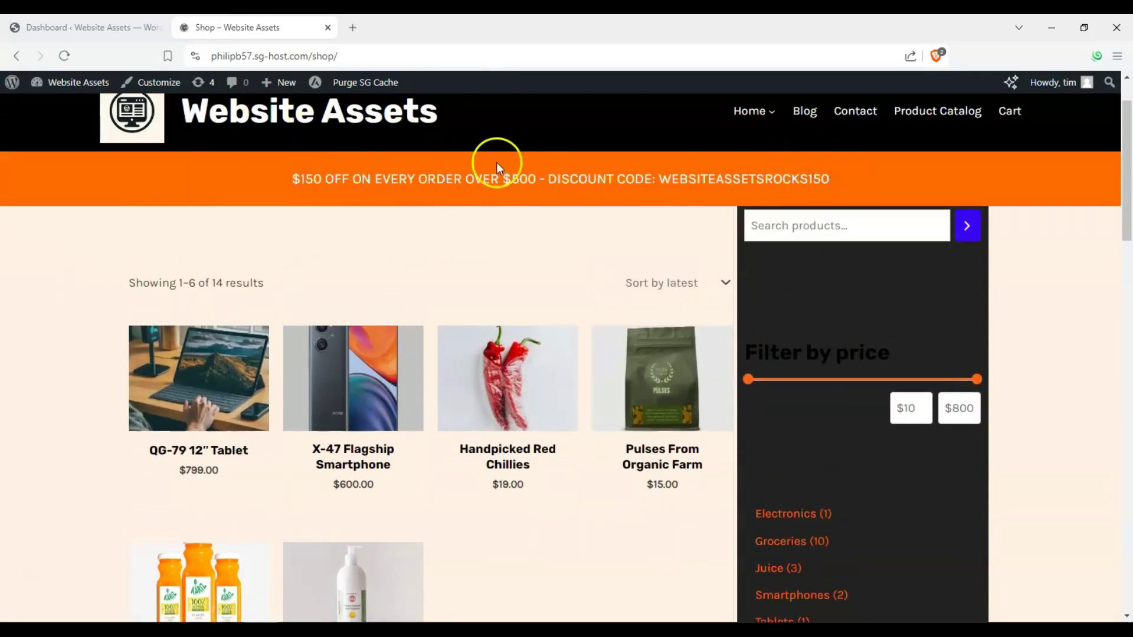
{"action": "scroll", "coordinate": [439, 212], "scroll_direction": "down", "scroll_amount": 2}
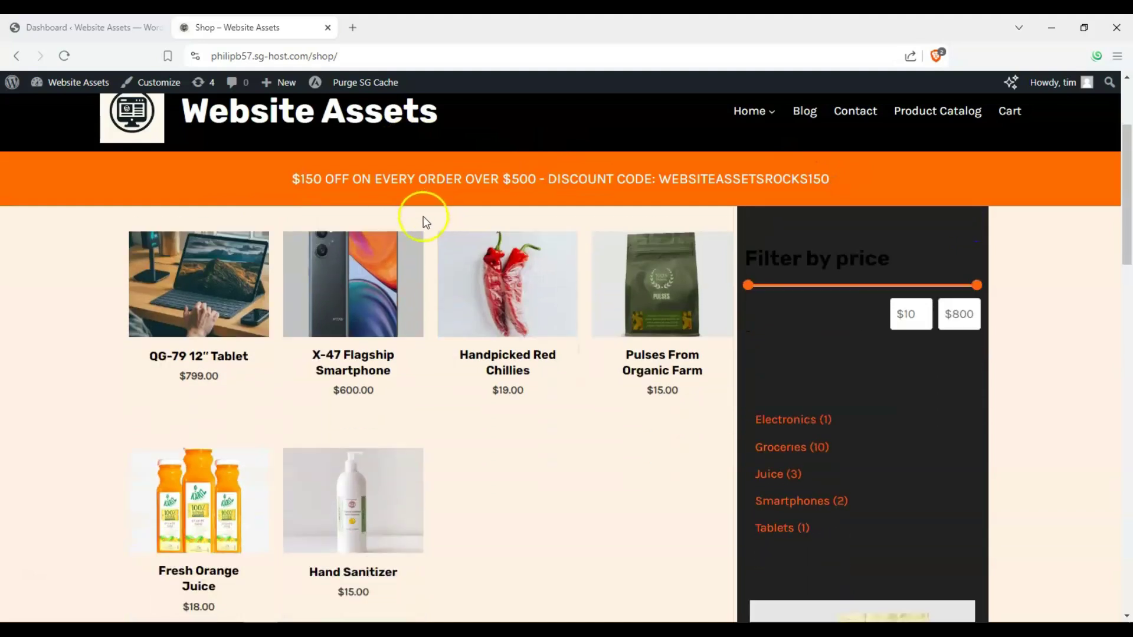
{"action": "scroll", "coordinate": [168, 366], "scroll_direction": "down", "scroll_amount": 1}
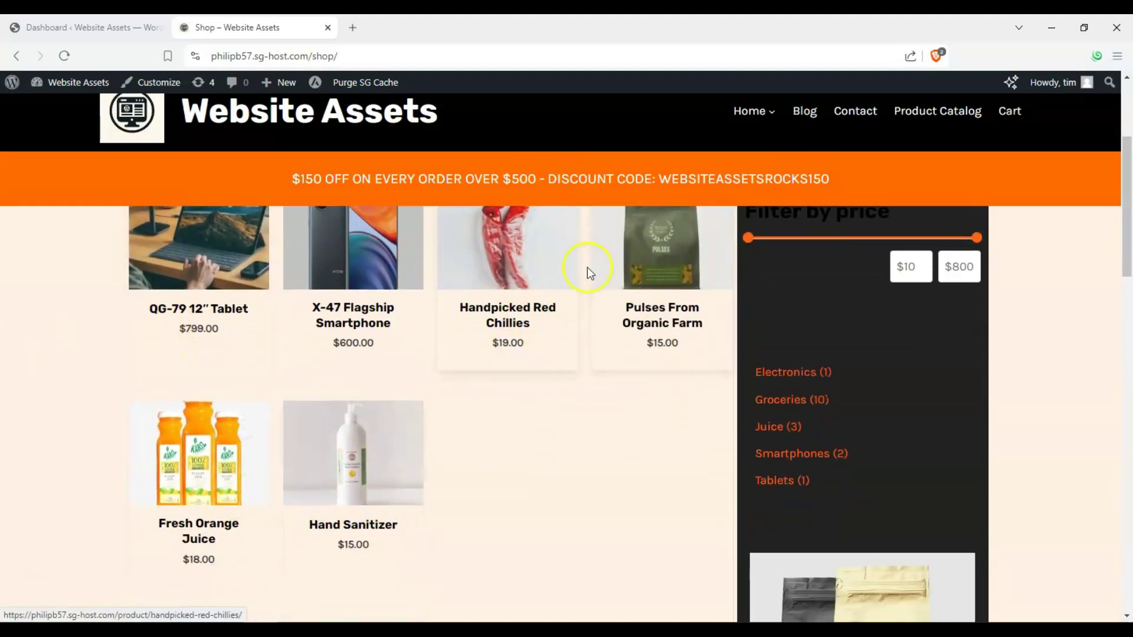
{"action": "scroll", "coordinate": [518, 369], "scroll_direction": "up", "scroll_amount": 1}
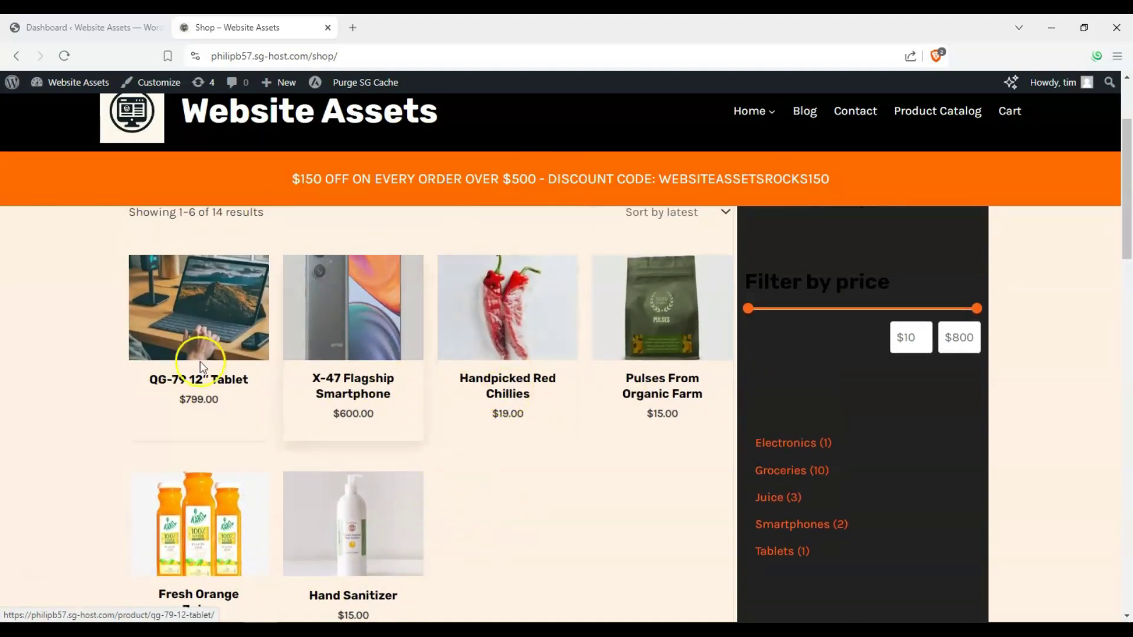
{"action": "left_click", "coordinate": [229, 385]}
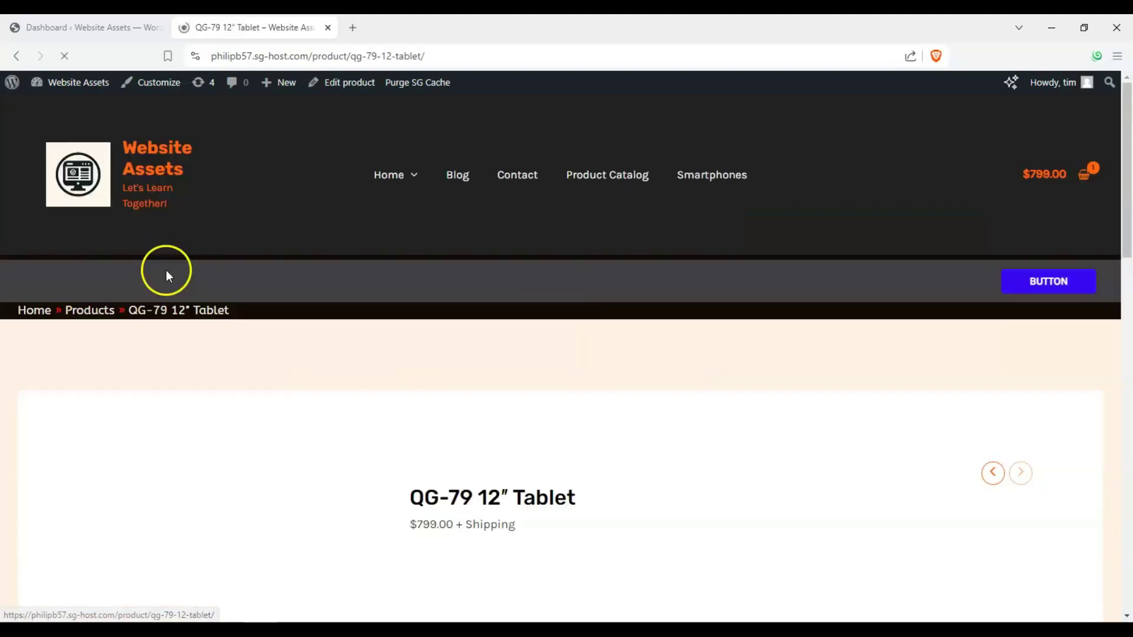
- Review the QG-79 12″ Tablet page, then switch to the admin Dashboard
{"action": "scroll", "coordinate": [171, 268], "scroll_direction": "down", "scroll_amount": 1}
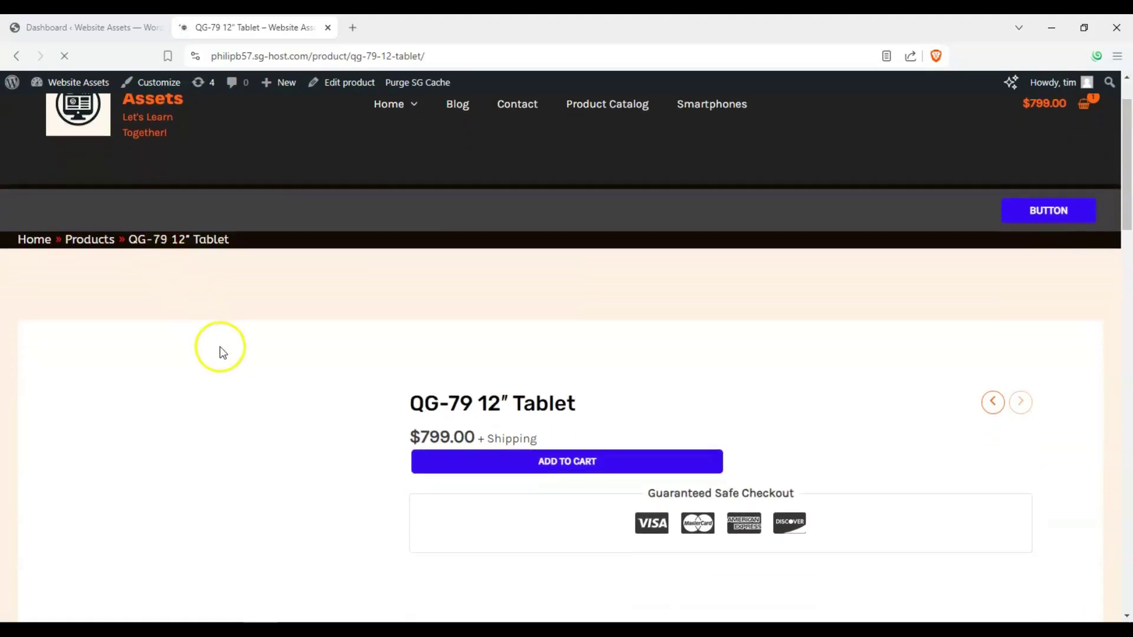
{"action": "scroll", "coordinate": [27, 342], "scroll_direction": "down", "scroll_amount": 1}
{"action": "scroll", "coordinate": [31, 348], "scroll_direction": "down", "scroll_amount": 2}
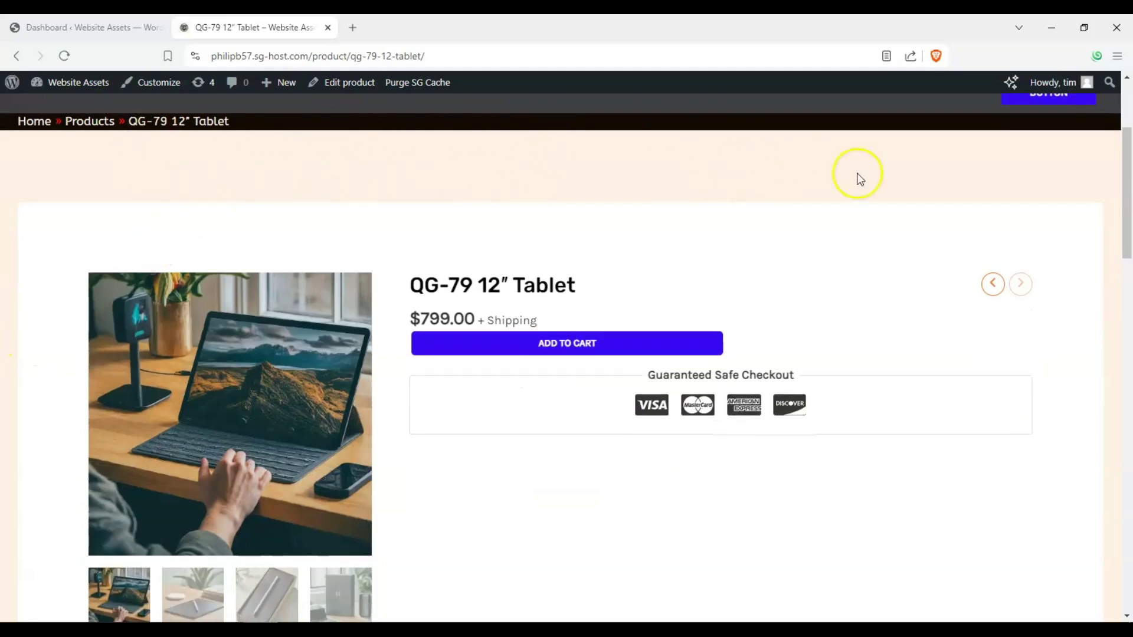
{"action": "scroll", "coordinate": [139, 140], "scroll_direction": "down", "scroll_amount": 3}
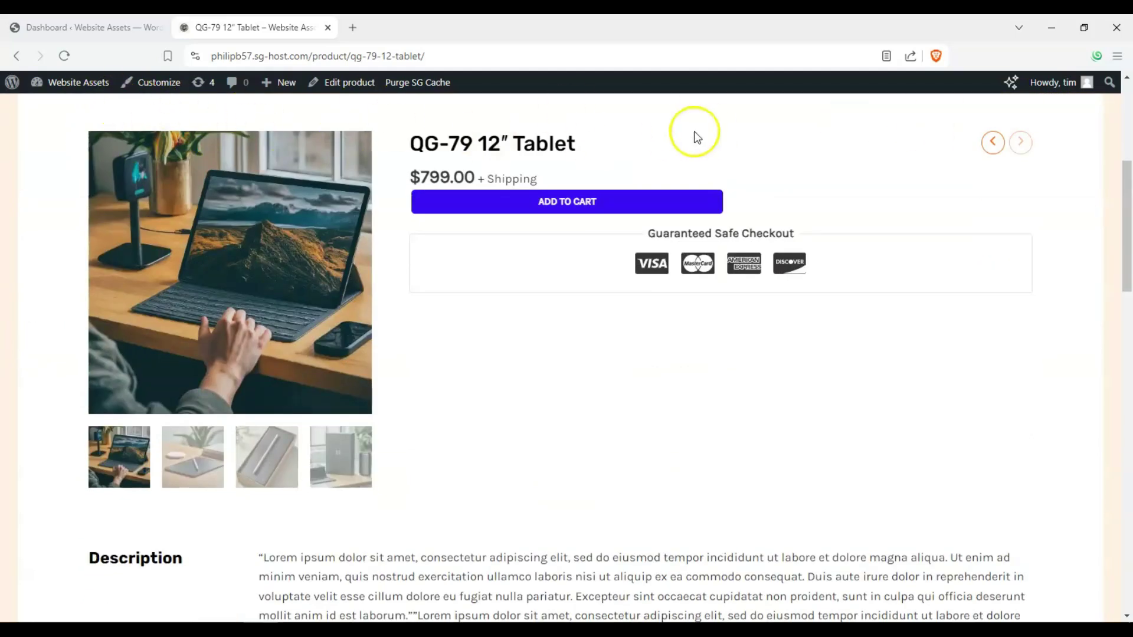
{"action": "scroll", "coordinate": [590, 150], "scroll_direction": "up", "scroll_amount": 2}
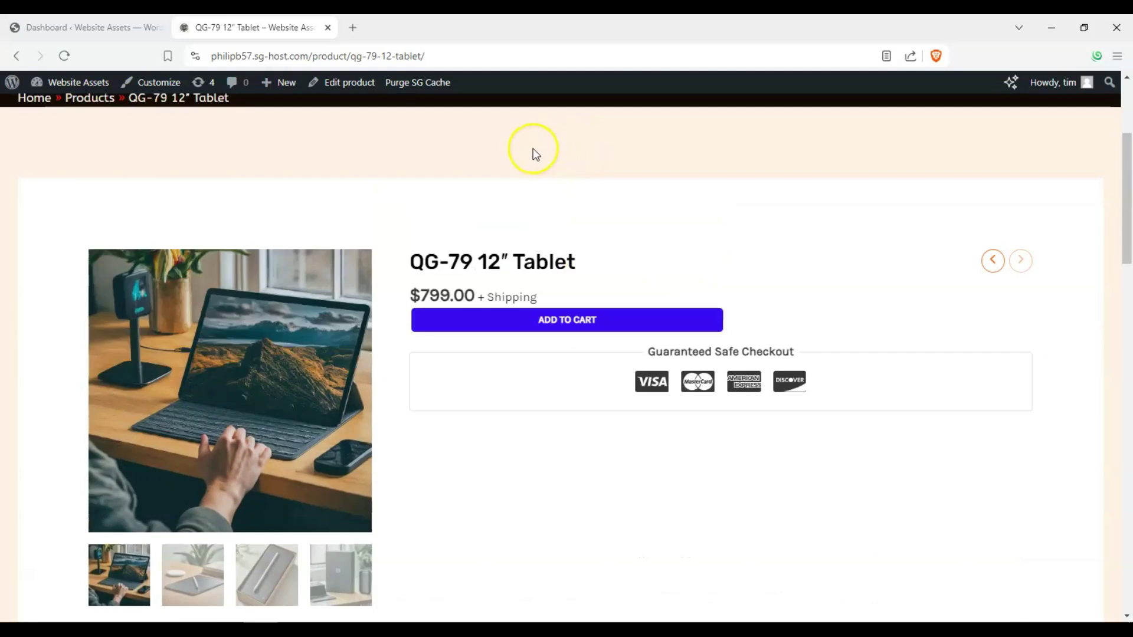
{"action": "scroll", "coordinate": [501, 149], "scroll_direction": "up", "scroll_amount": 3}
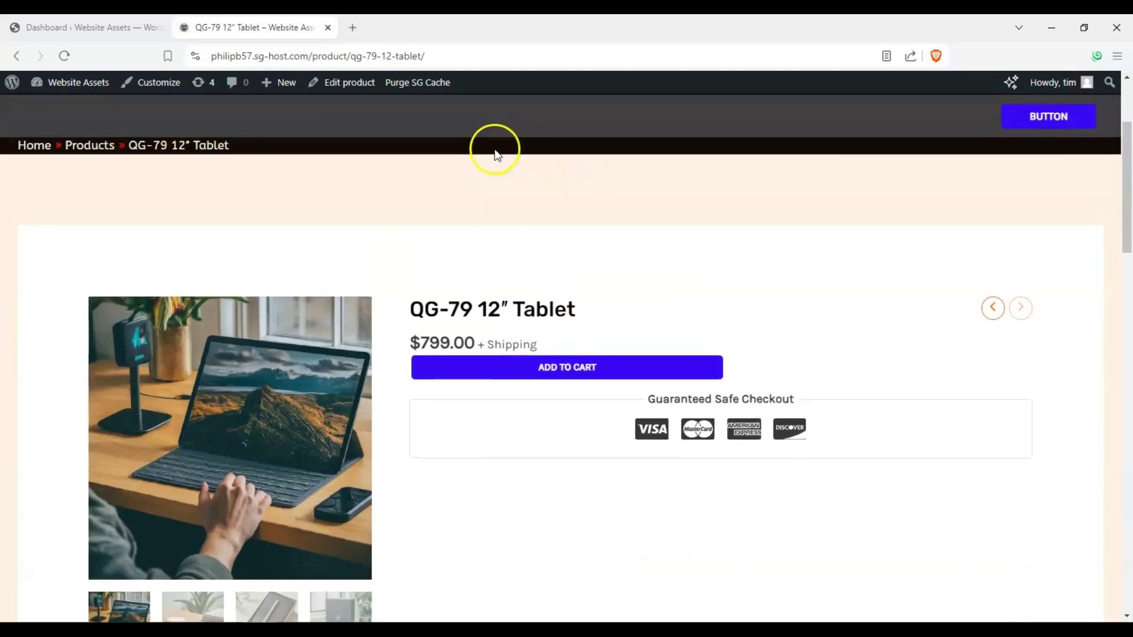
{"action": "scroll", "coordinate": [431, 289], "scroll_direction": "down", "scroll_amount": 2}
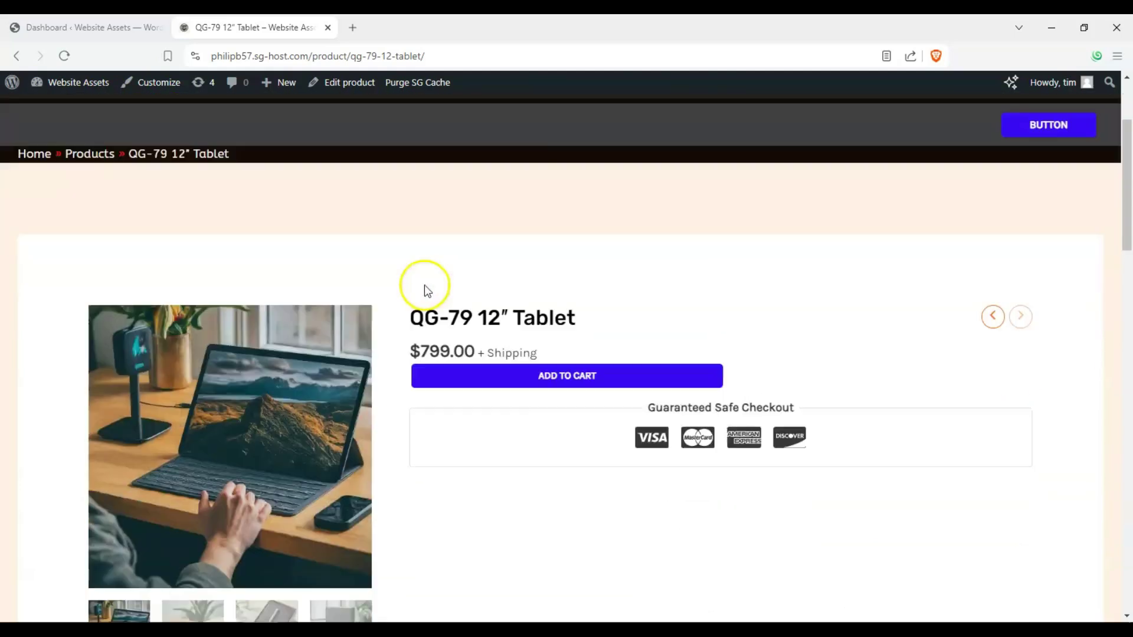
{"action": "scroll", "coordinate": [424, 285], "scroll_direction": "up", "scroll_amount": 2}
{"action": "scroll", "coordinate": [428, 248], "scroll_direction": "down", "scroll_amount": 2}
{"action": "scroll", "coordinate": [431, 210], "scroll_direction": "up", "scroll_amount": 2}
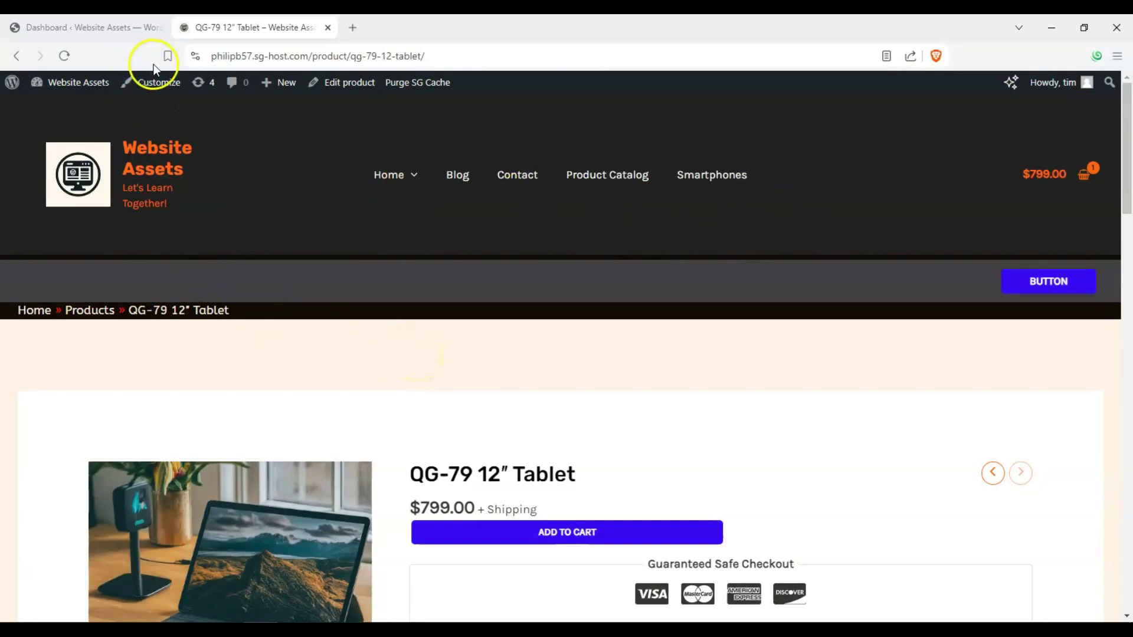
{"action": "left_click", "coordinate": [123, 30]}
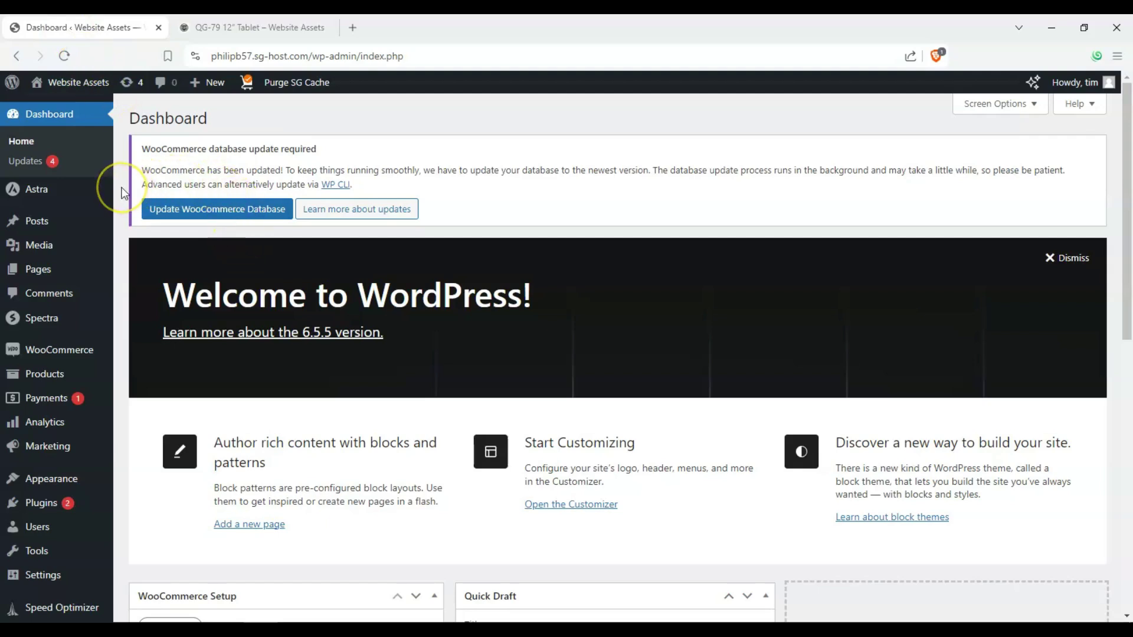
- Go to Astra > Site Builder, filter to Hooks and create a new hook layout
{"action": "left_click", "coordinate": [213, 27]}
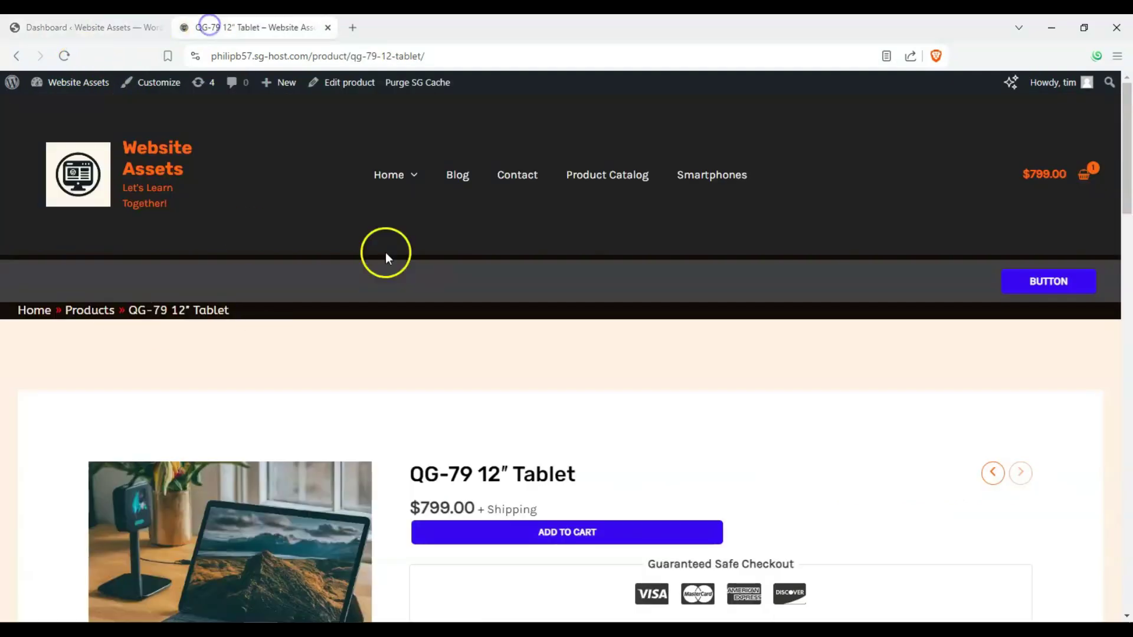
{"action": "left_click", "coordinate": [137, 29]}
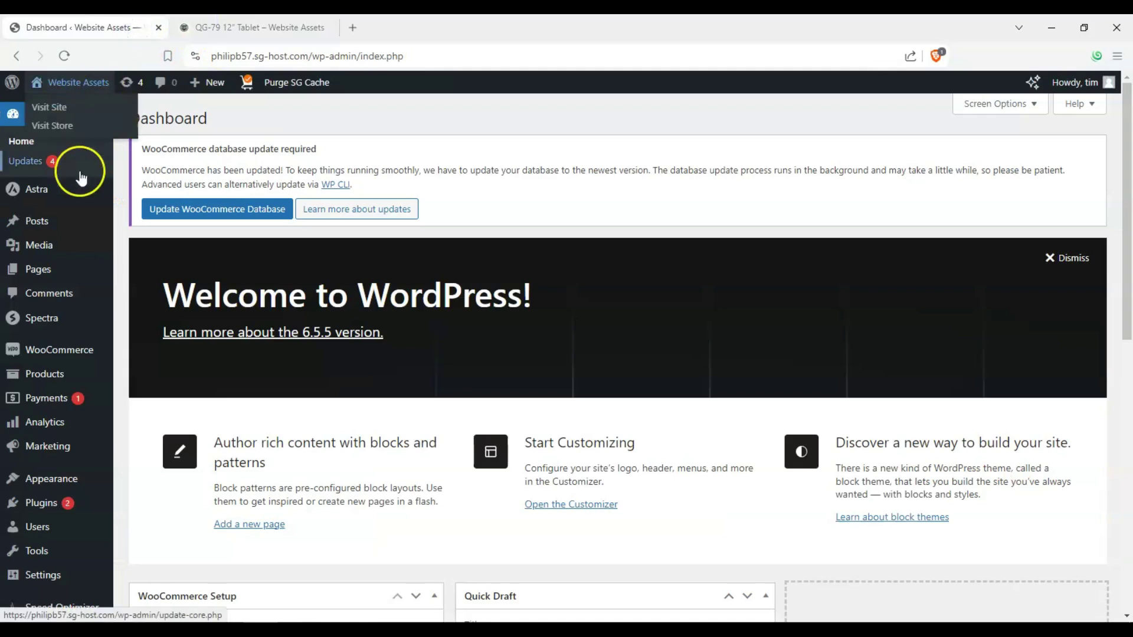
{"action": "mouse_move", "coordinate": [66, 202]}
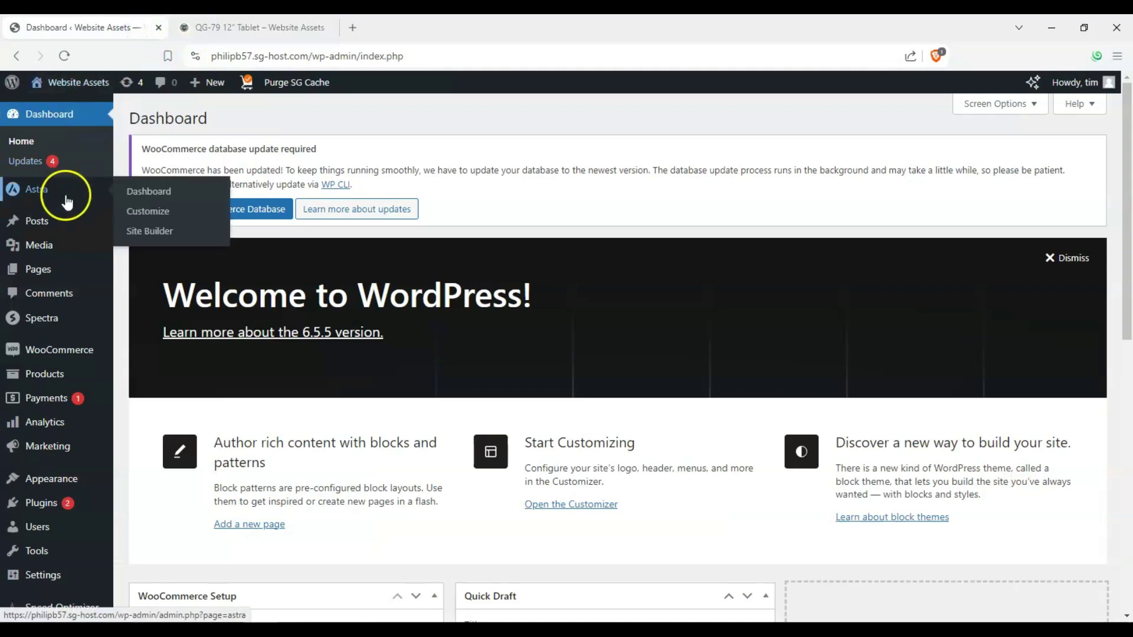
{"action": "left_click", "coordinate": [162, 233]}
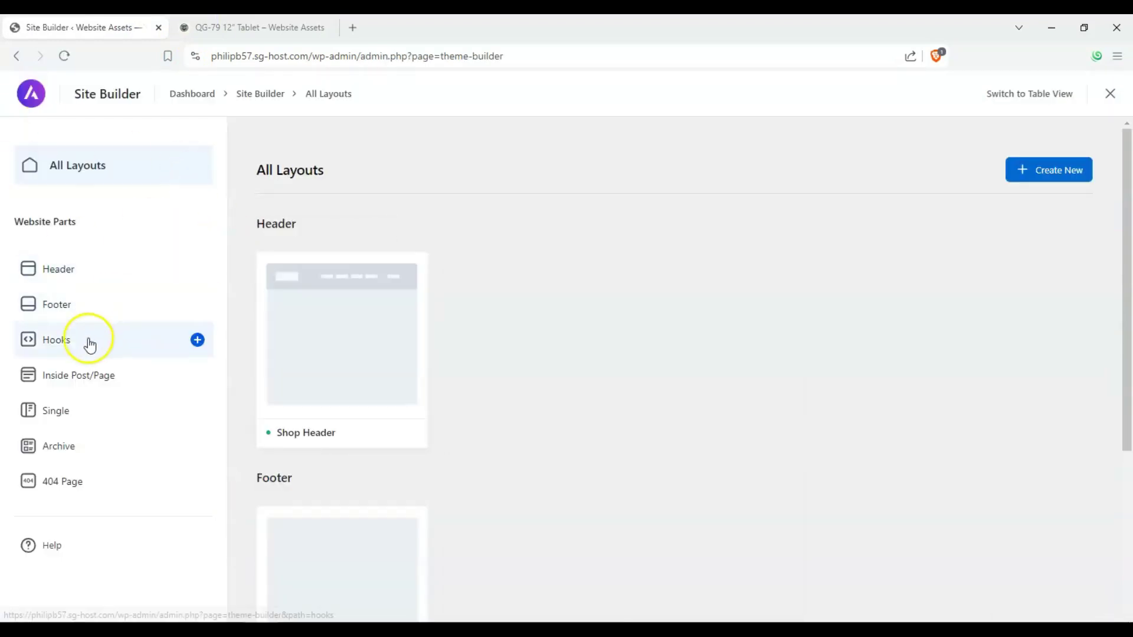
{"action": "left_click", "coordinate": [87, 343]}
{"action": "left_click", "coordinate": [655, 410]}
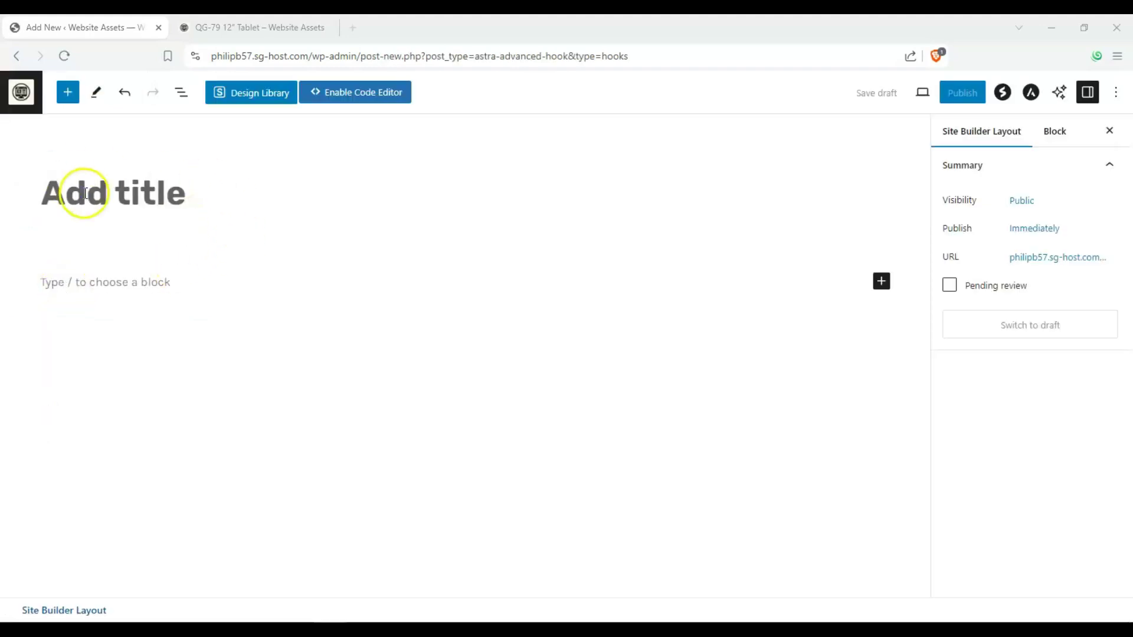
- Title the layout 'Electronics Discount Banner', hide the title, and select the empty paragraph
{"action": "left_click", "coordinate": [84, 193]}
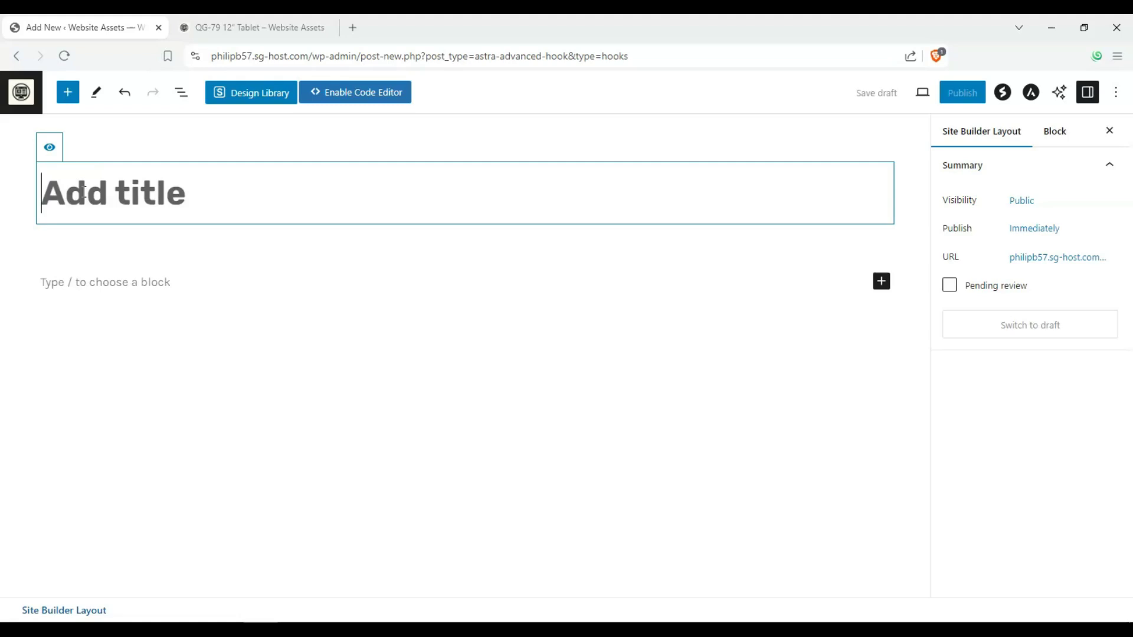
{"action": "type", "text": "Electron"}
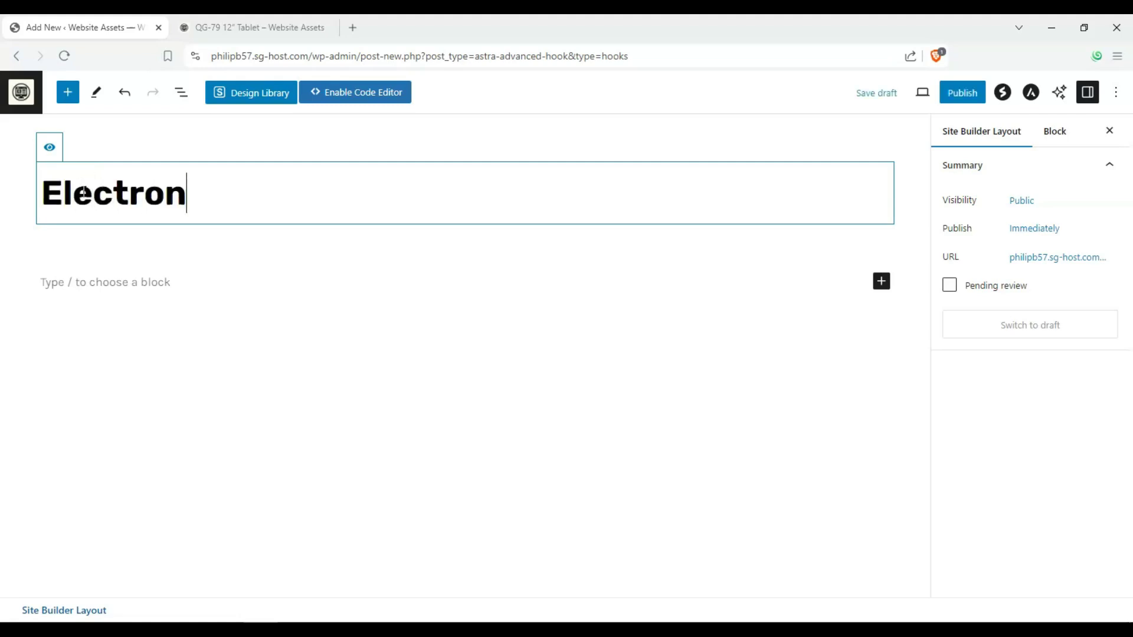
{"action": "type", "text": "ics Discount "}
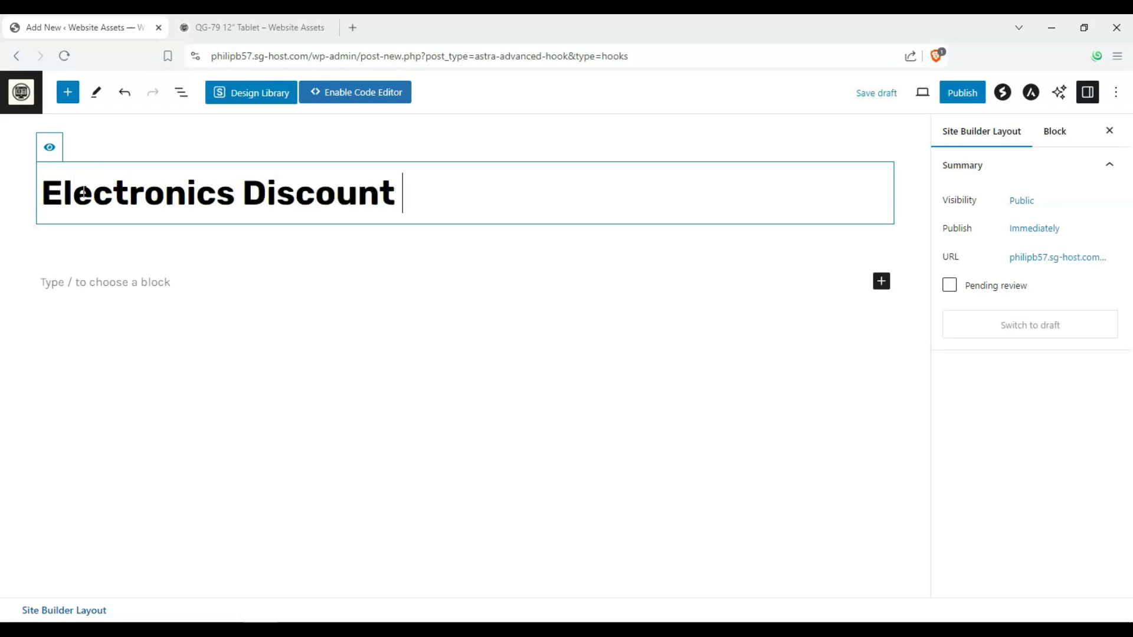
{"action": "type", "text": "Banner"}
{"action": "left_click", "coordinate": [49, 147]}
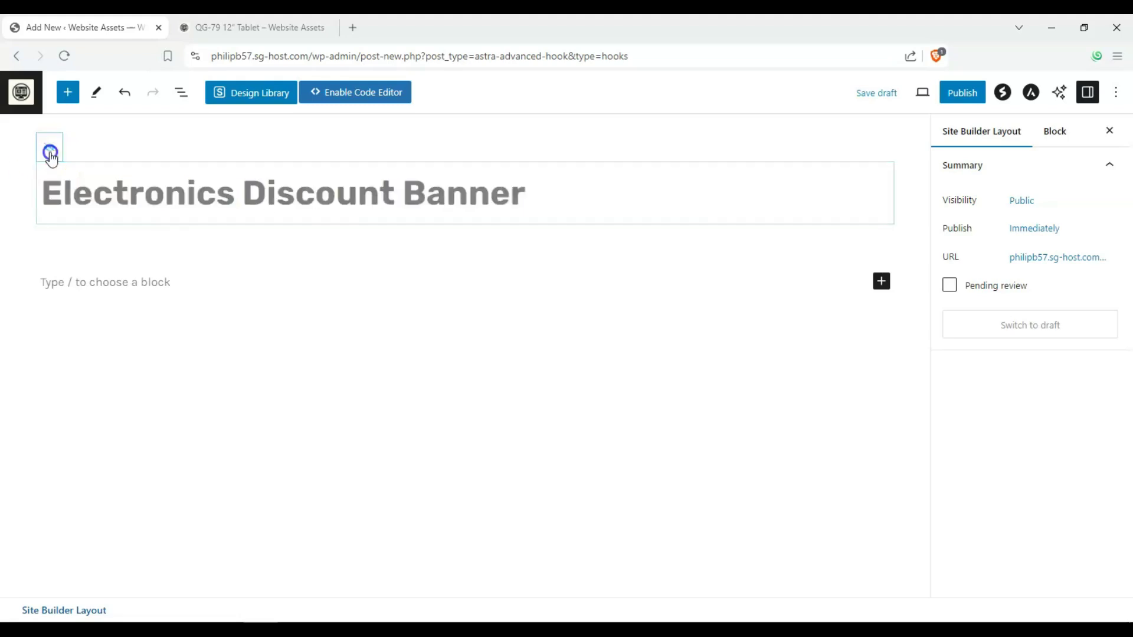
{"action": "left_click", "coordinate": [84, 288]}
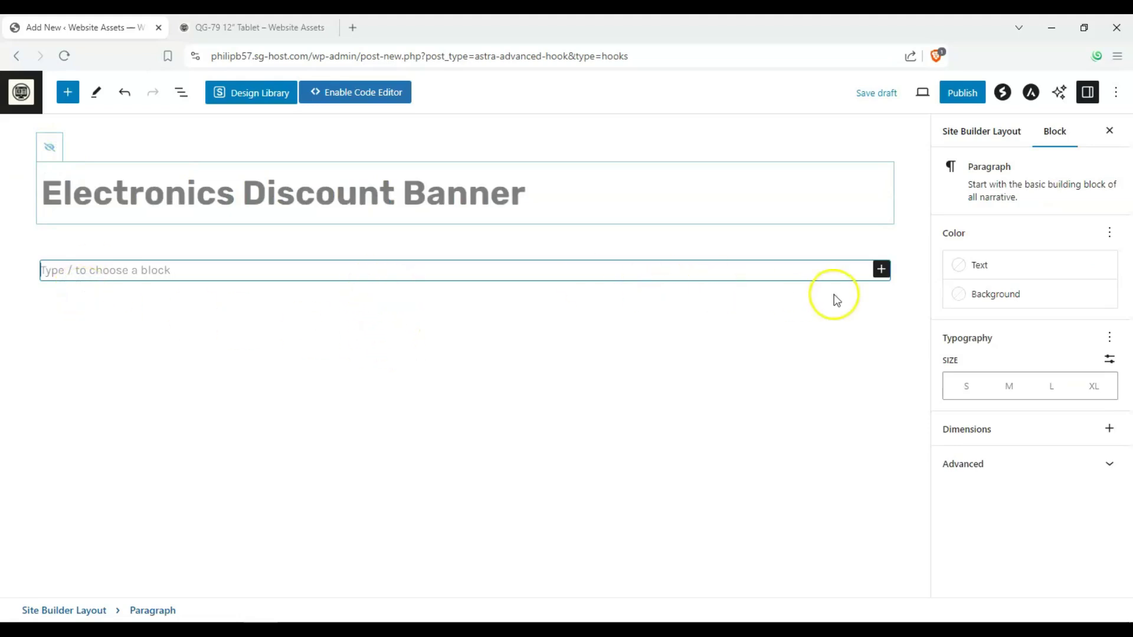
- Add a 50/50 Columns block and insert an Icon block into its left column
{"action": "left_click", "coordinate": [889, 276]}
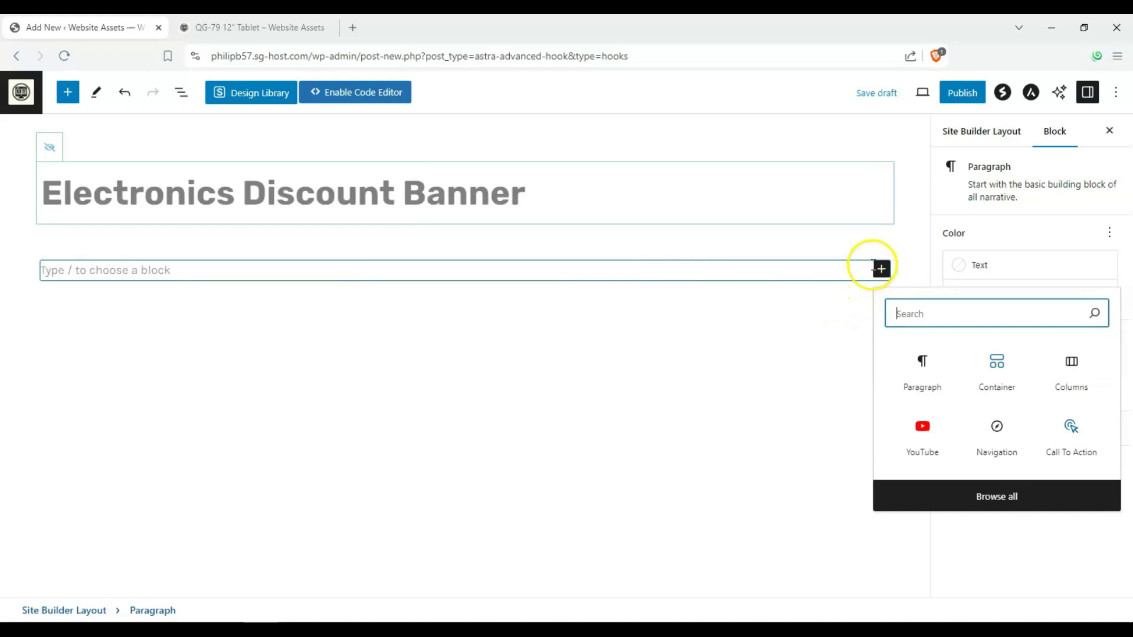
{"action": "left_click", "coordinate": [880, 269]}
{"action": "left_click", "coordinate": [880, 270]}
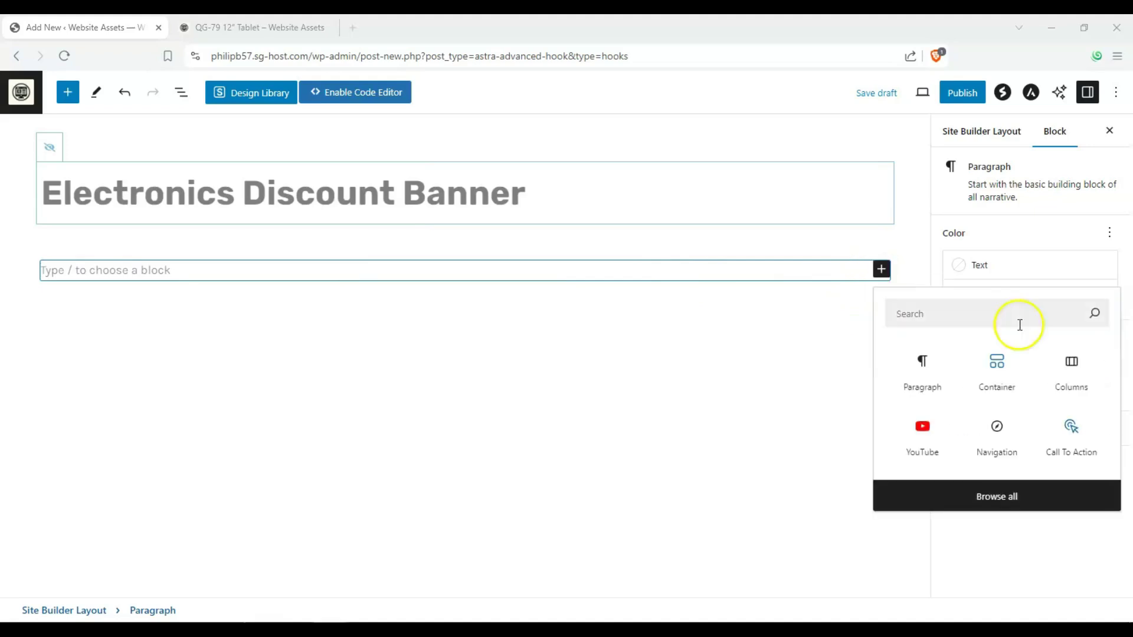
{"action": "left_click", "coordinate": [1069, 371]}
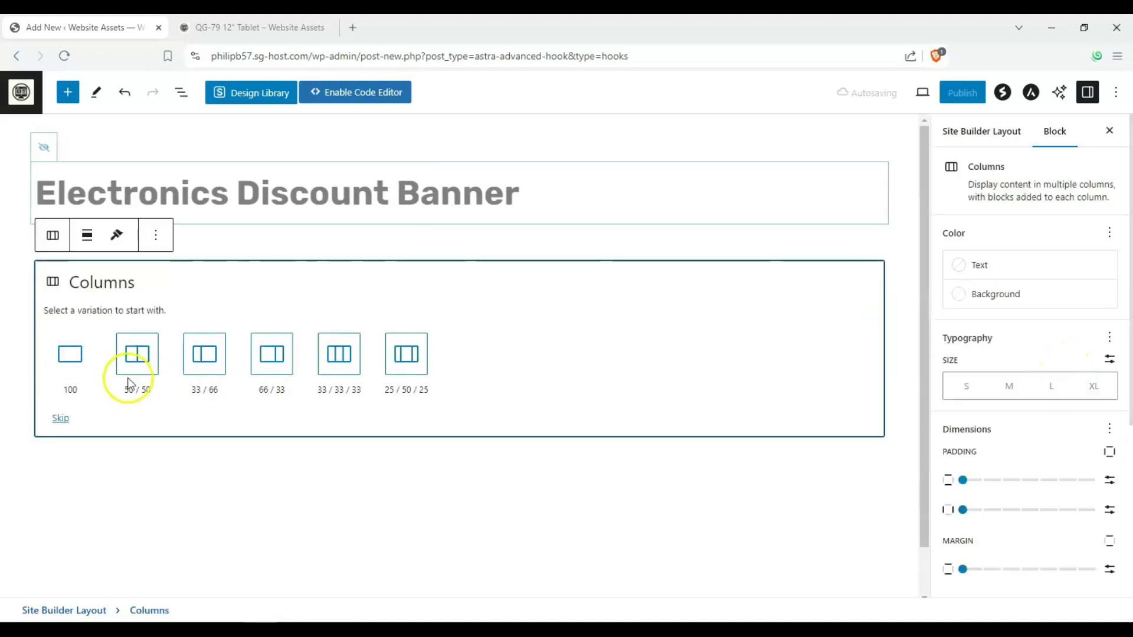
{"action": "left_click", "coordinate": [130, 360]}
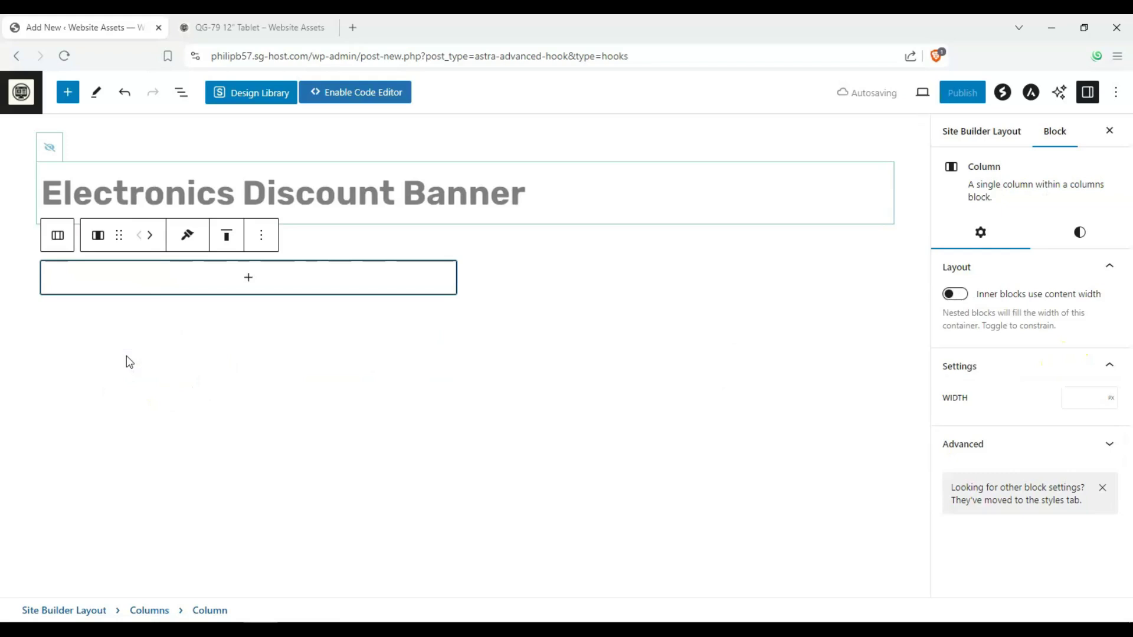
{"action": "left_click", "coordinate": [242, 273]}
{"action": "type", "text": "icon"}
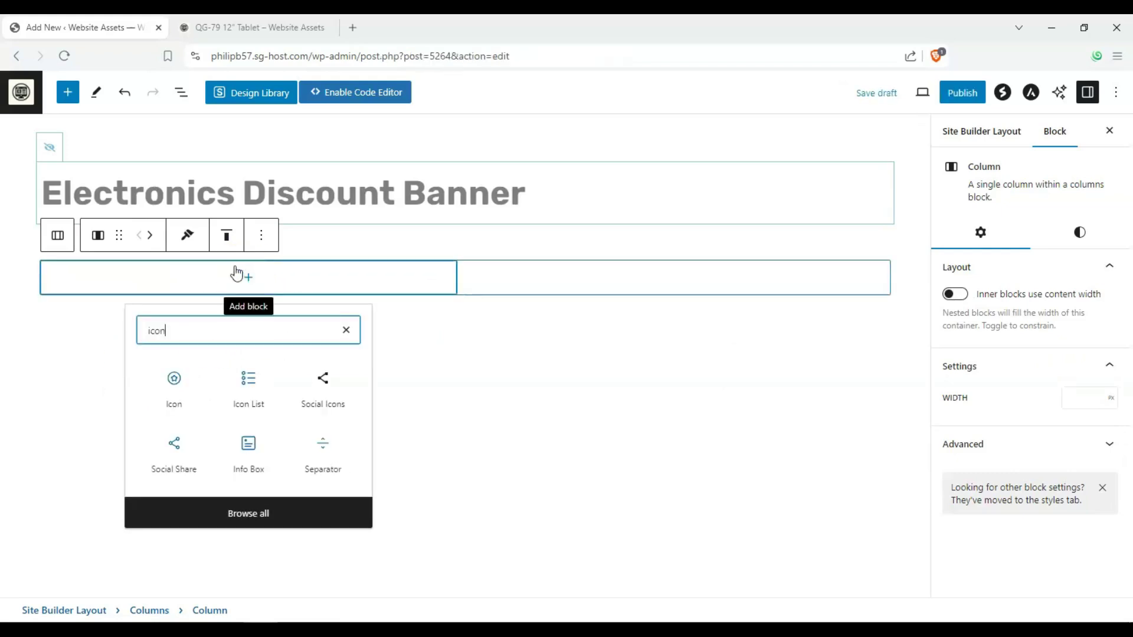
{"action": "left_click", "coordinate": [173, 392]}
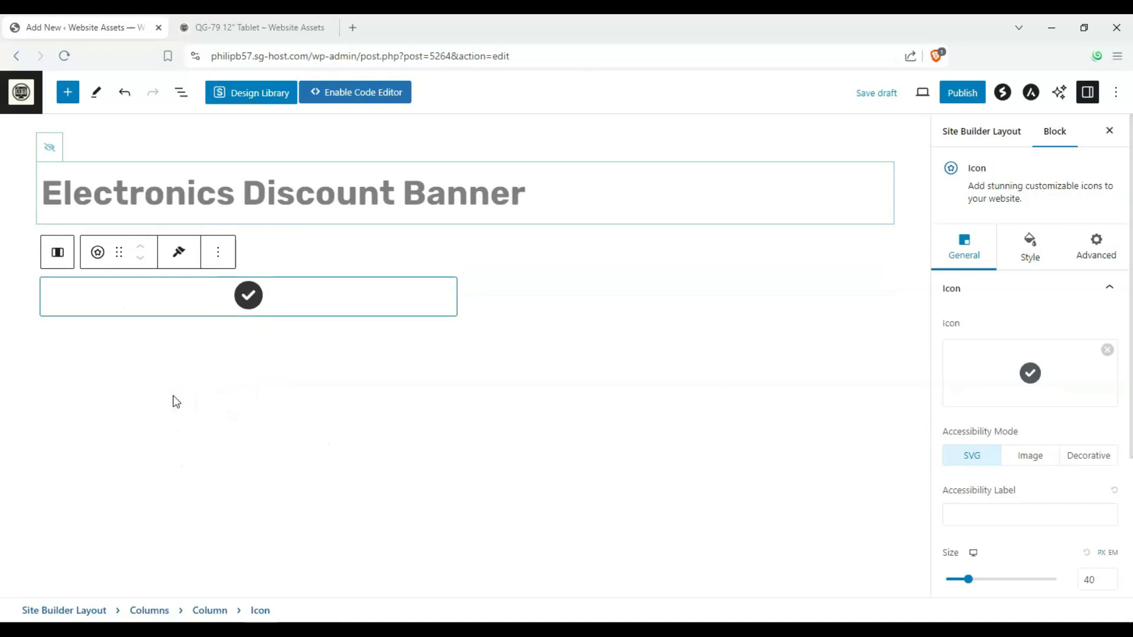
- Replace the check-mark icon with the Car Battery icon from the Icon Library
{"action": "left_click", "coordinate": [1031, 384]}
{"action": "left_click", "coordinate": [443, 171]}
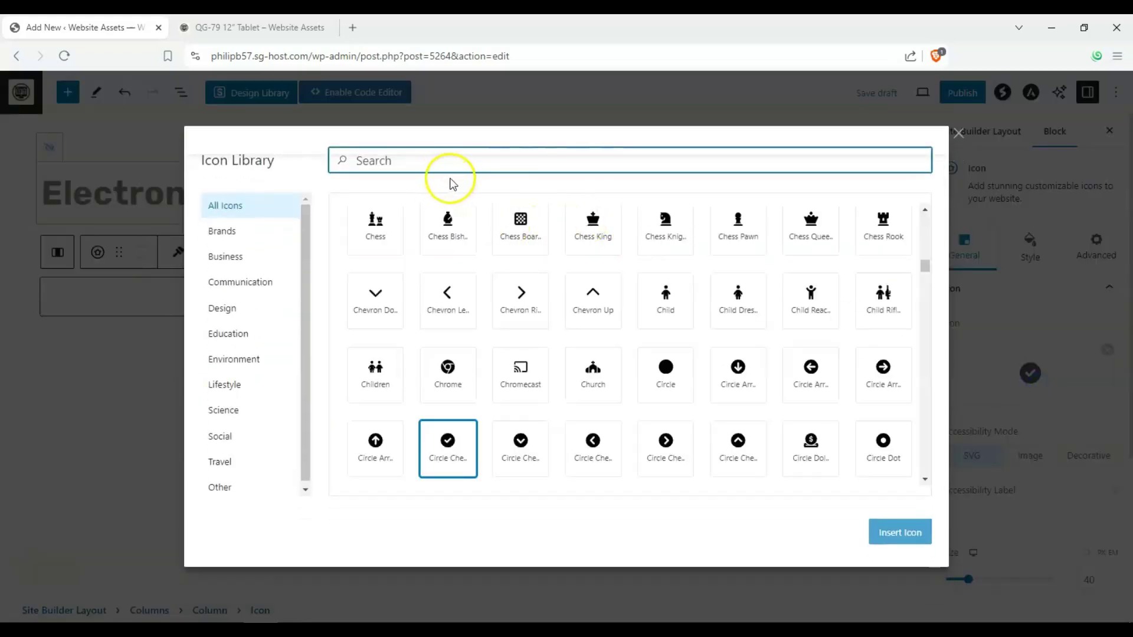
{"action": "type", "text": "elec"}
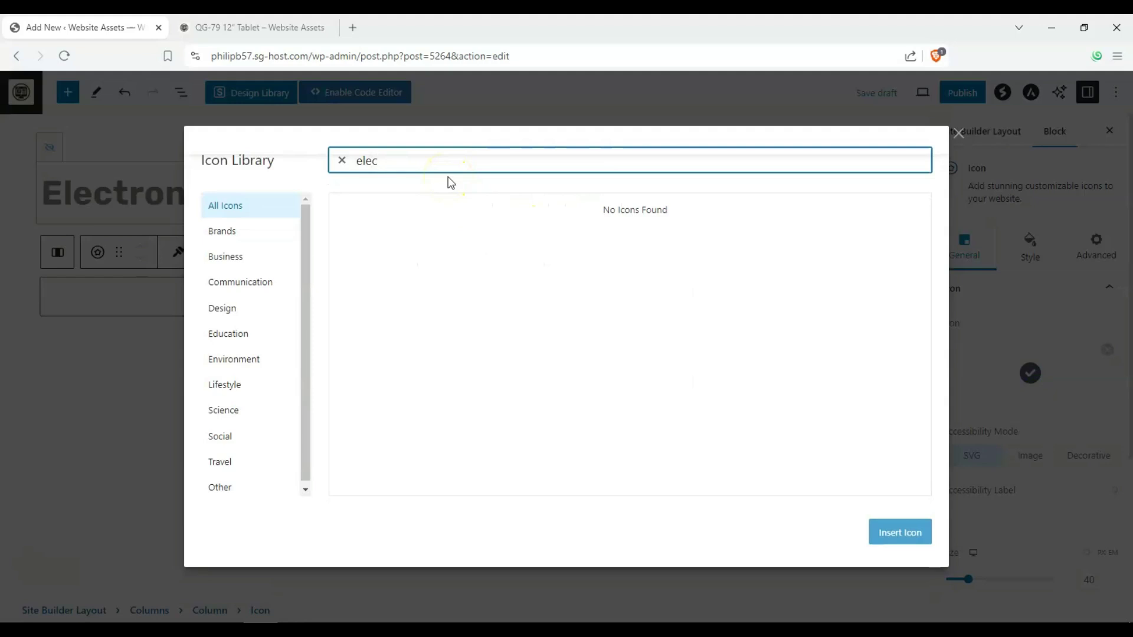
{"action": "key", "text": "BackSpace"}
{"action": "key", "text": "BackSpace"}
{"action": "key", "text": "BackSpace"}
{"action": "key", "text": "BackSpace"}
{"action": "type", "text": "batter"}
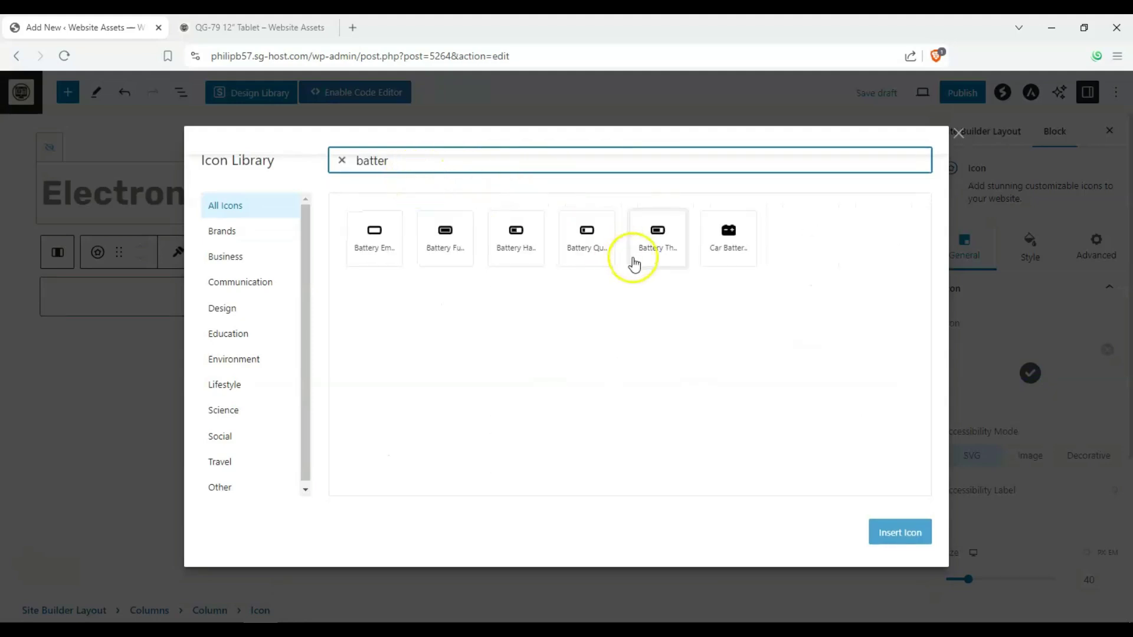
{"action": "left_click", "coordinate": [730, 233]}
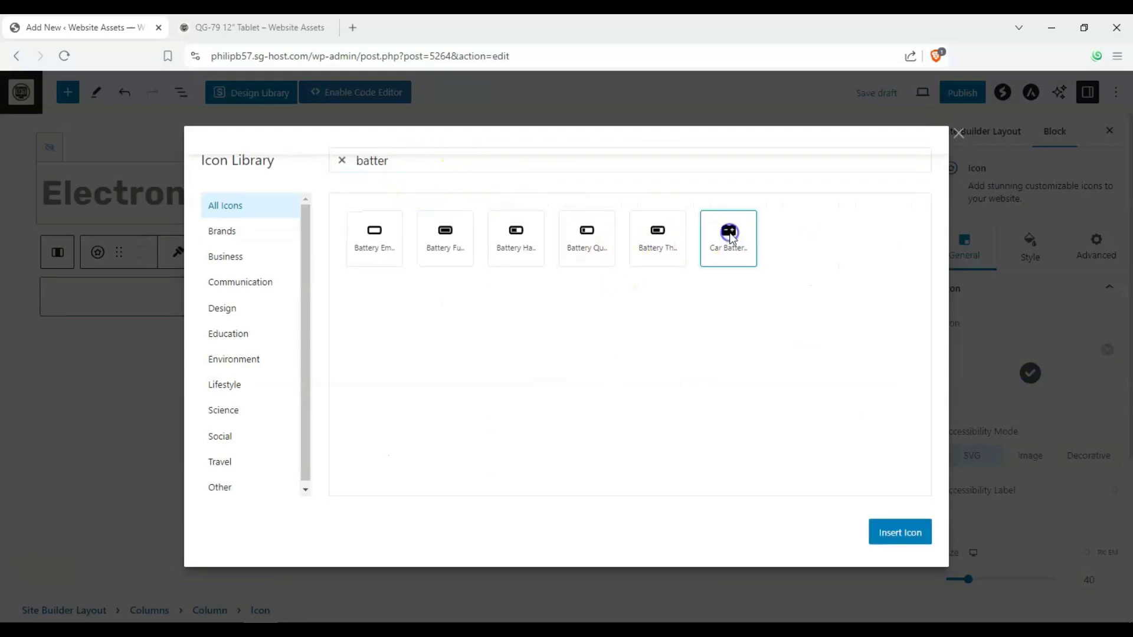
{"action": "left_click", "coordinate": [878, 534]}
- Add a right-column Paragraph reading 'UP TO 5% OFF ON ALL ELECTRONICS: WASUMMERSALES'
{"action": "left_click", "coordinate": [675, 297]}
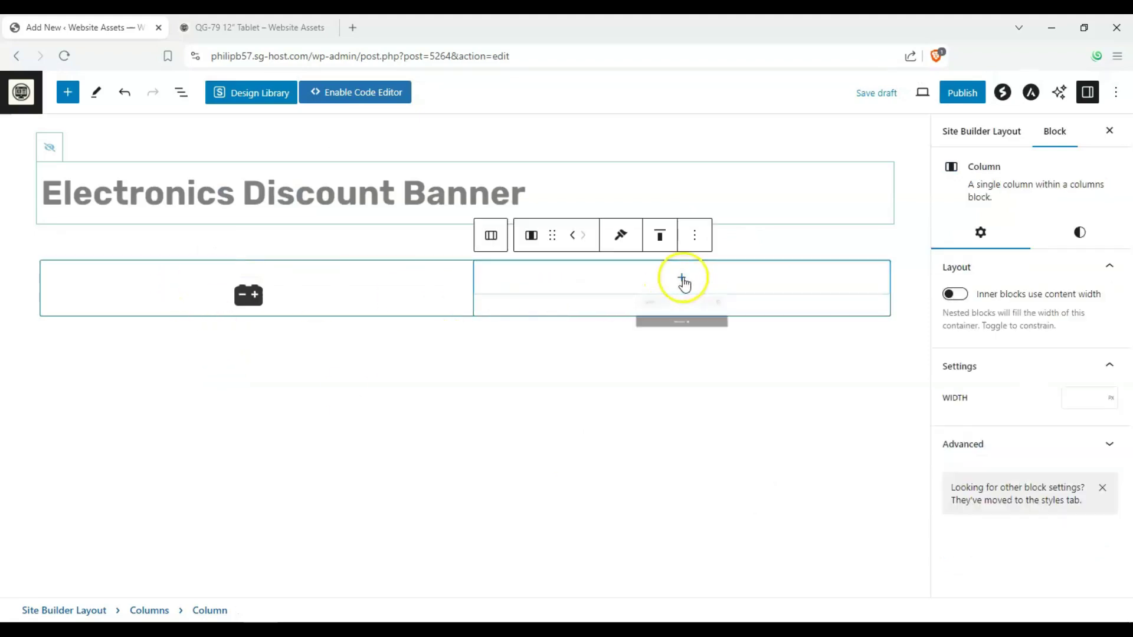
{"action": "left_click", "coordinate": [681, 277]}
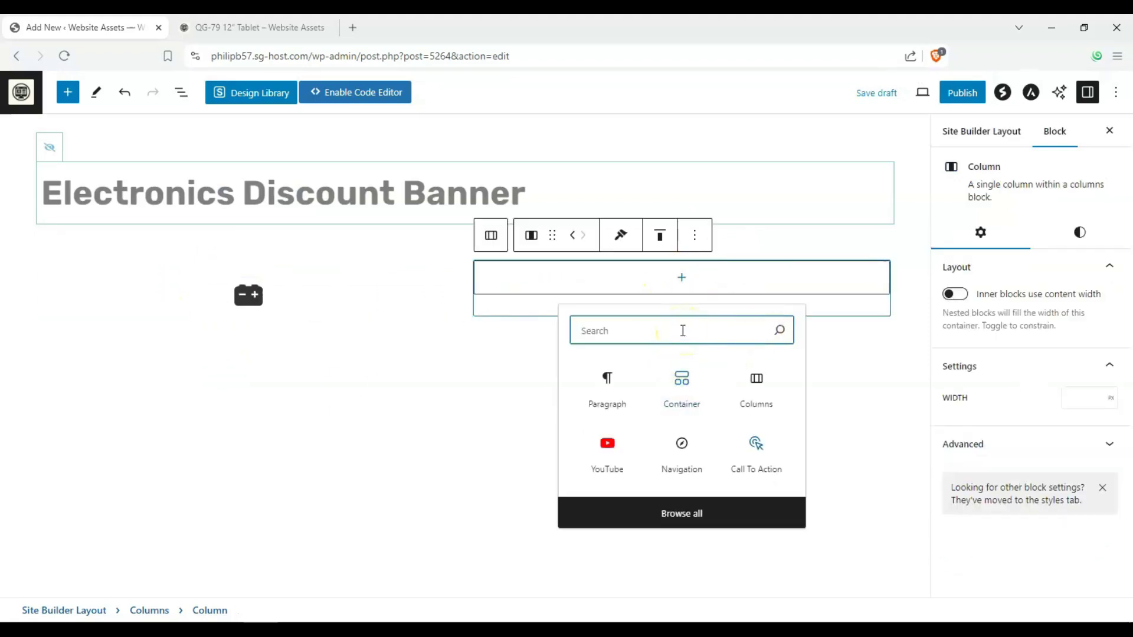
{"action": "type", "text": "text"}
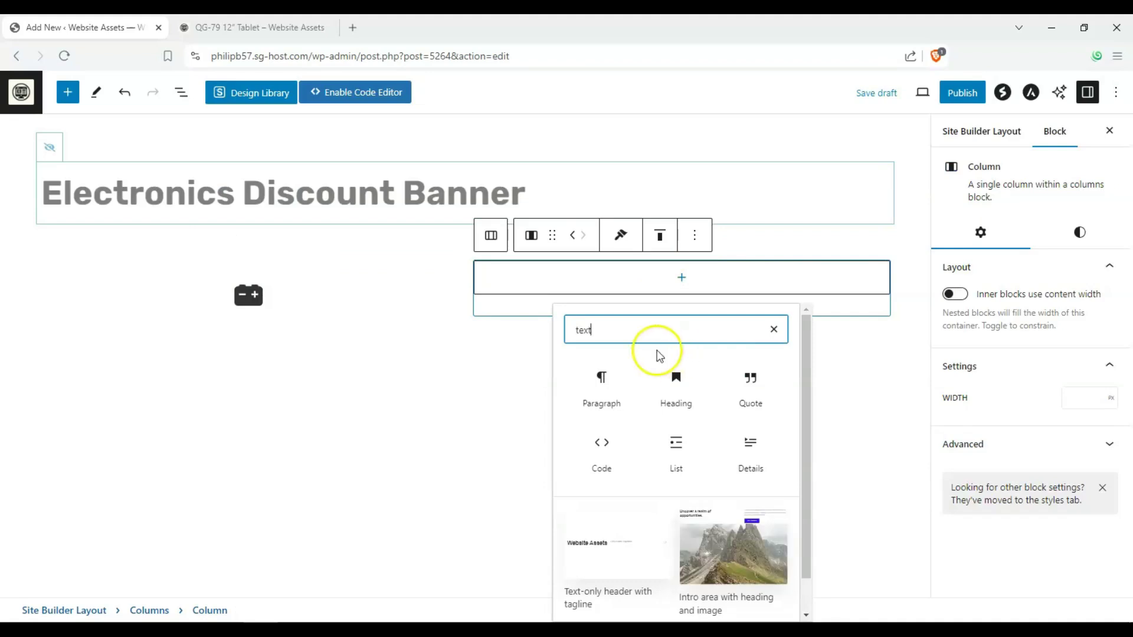
{"action": "left_click", "coordinate": [602, 380]}
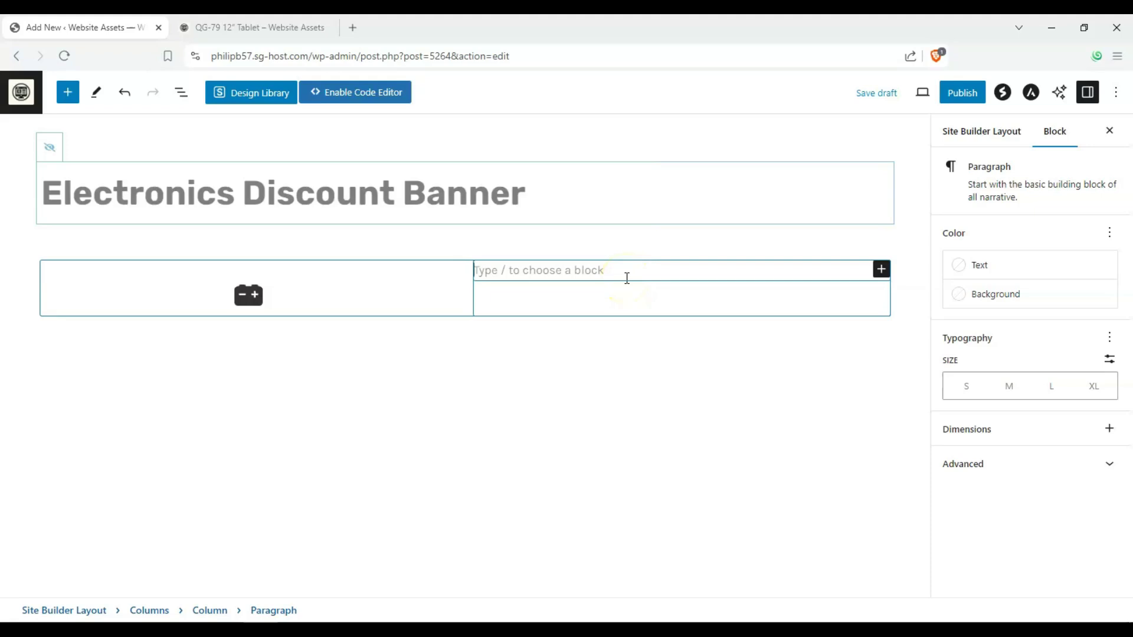
{"action": "type", "text": "U"}
{"action": "key", "text": "BackSpace"}
{"action": "type", "text": "UP"}
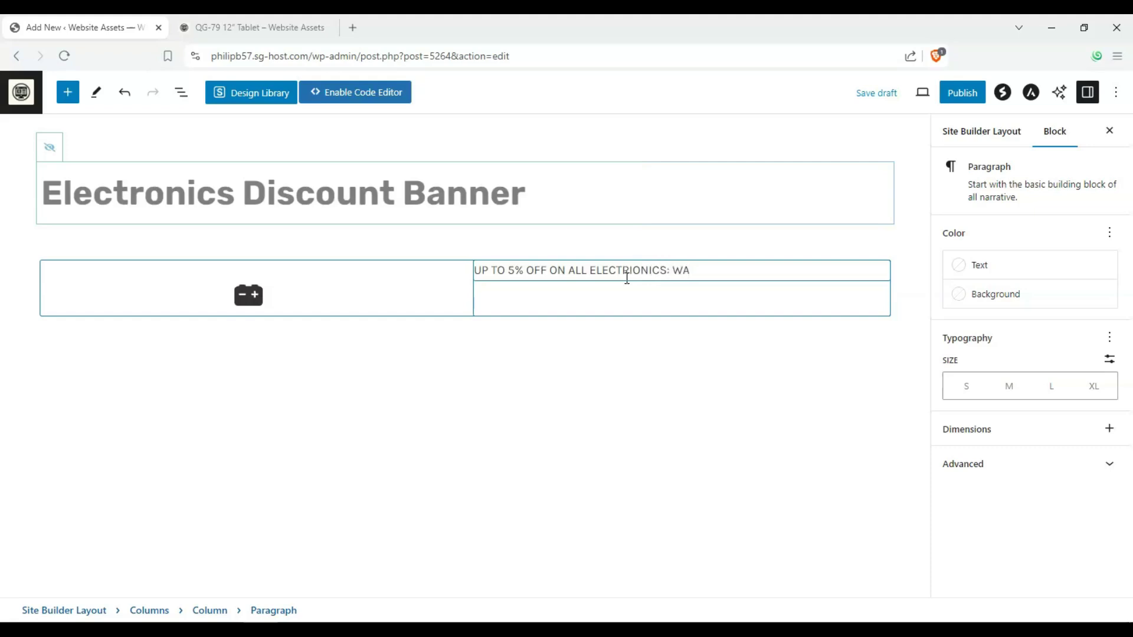
{"action": "type", "text": "MMERSALES"}
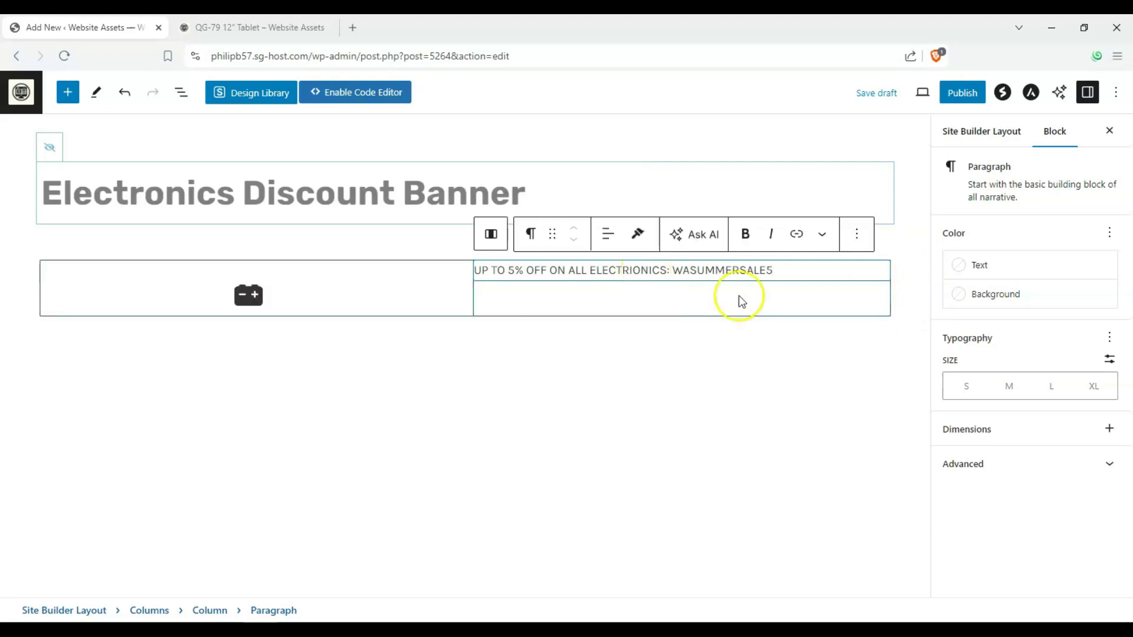
- Center-align the discount paragraph text
{"action": "left_click", "coordinate": [614, 230]}
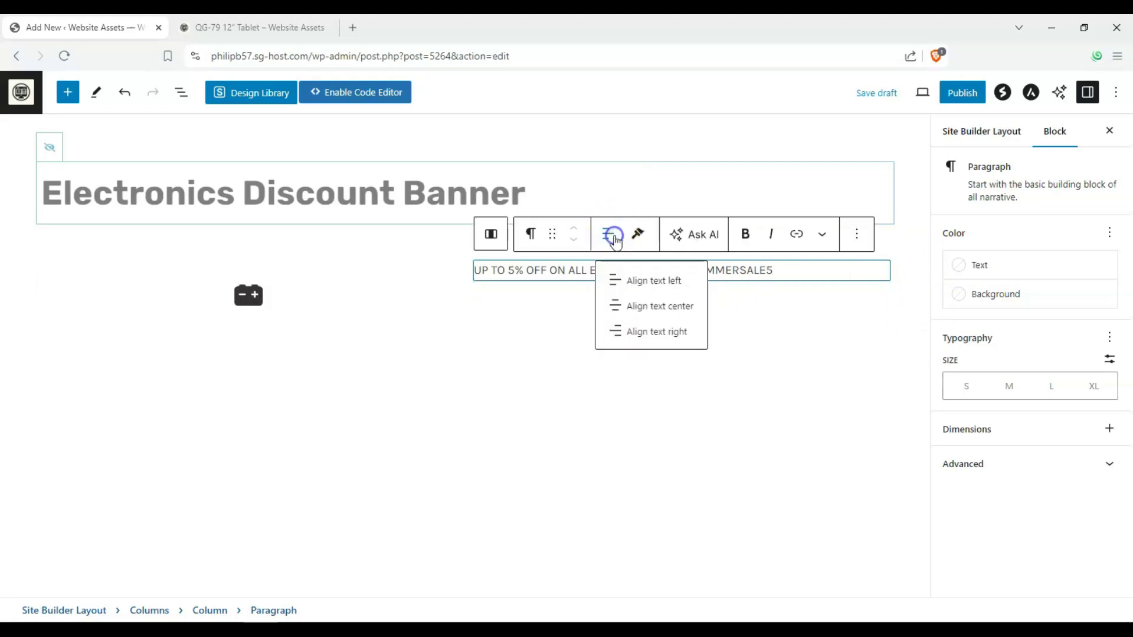
{"action": "left_click", "coordinate": [637, 304]}
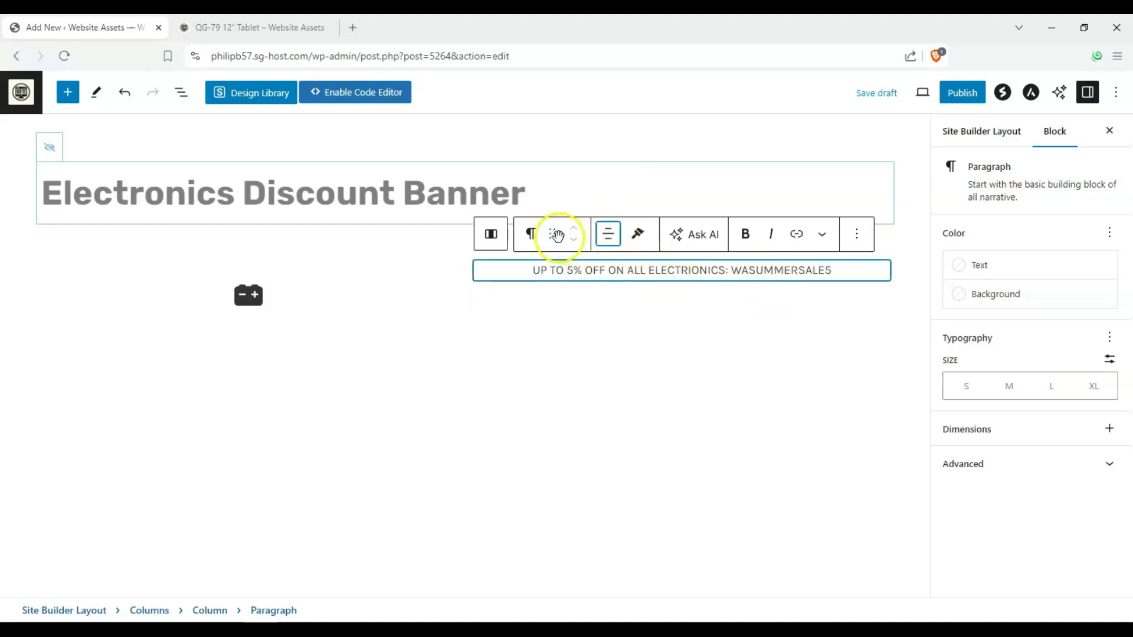
{"action": "left_click", "coordinate": [530, 236]}
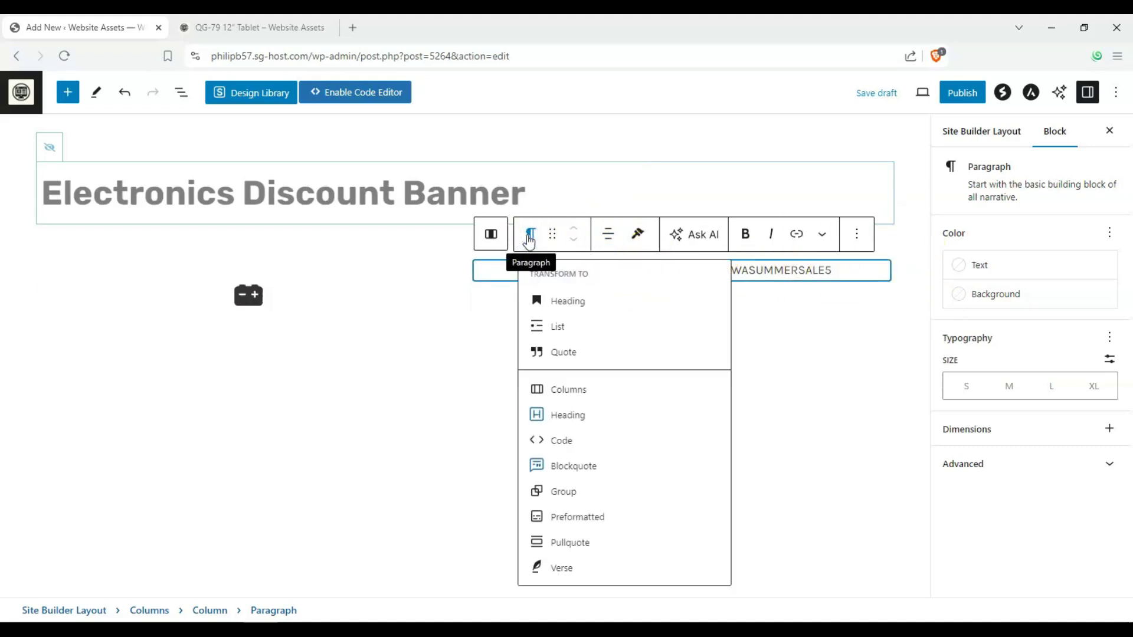
{"action": "left_click", "coordinate": [529, 239]}
{"action": "left_click", "coordinate": [530, 241]}
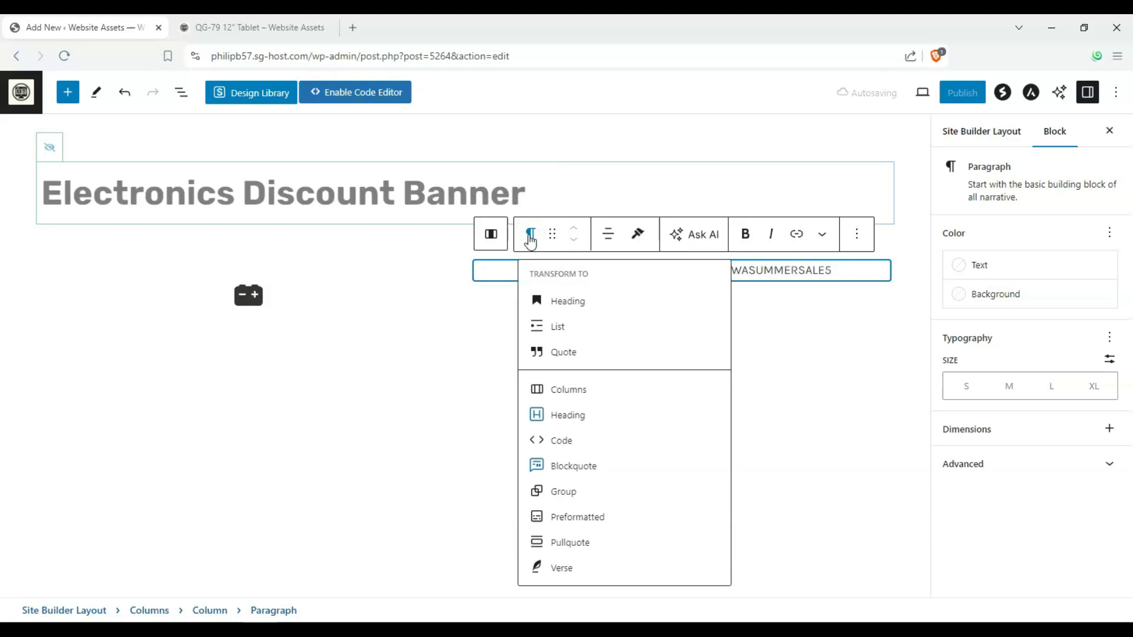
{"action": "left_click", "coordinate": [530, 239]}
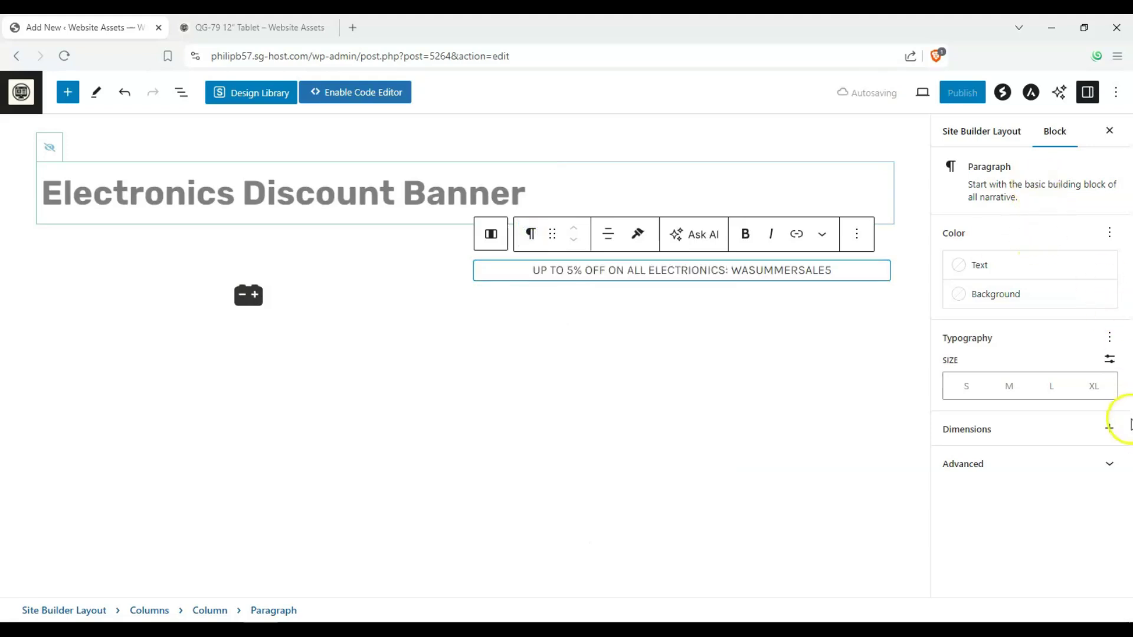
- Give the discount paragraph vertical padding of 3
{"action": "left_click", "coordinate": [1110, 462]}
{"action": "left_click", "coordinate": [1109, 434]}
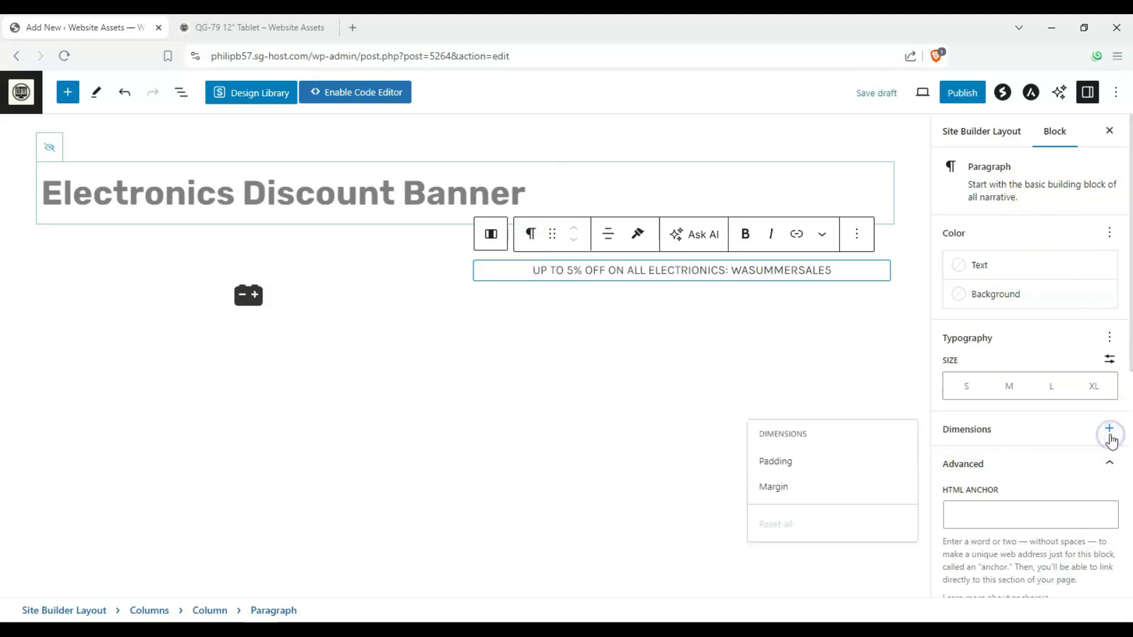
{"action": "left_click", "coordinate": [859, 464]}
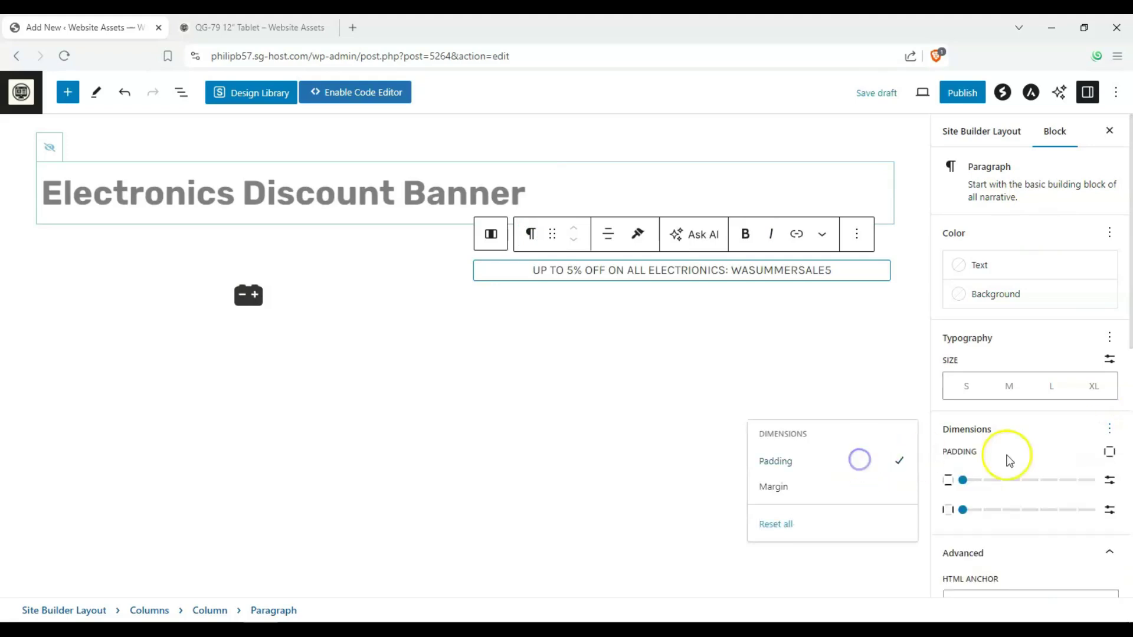
{"action": "left_click_drag", "start_coordinate": [971, 480], "coordinate": [1018, 477]}
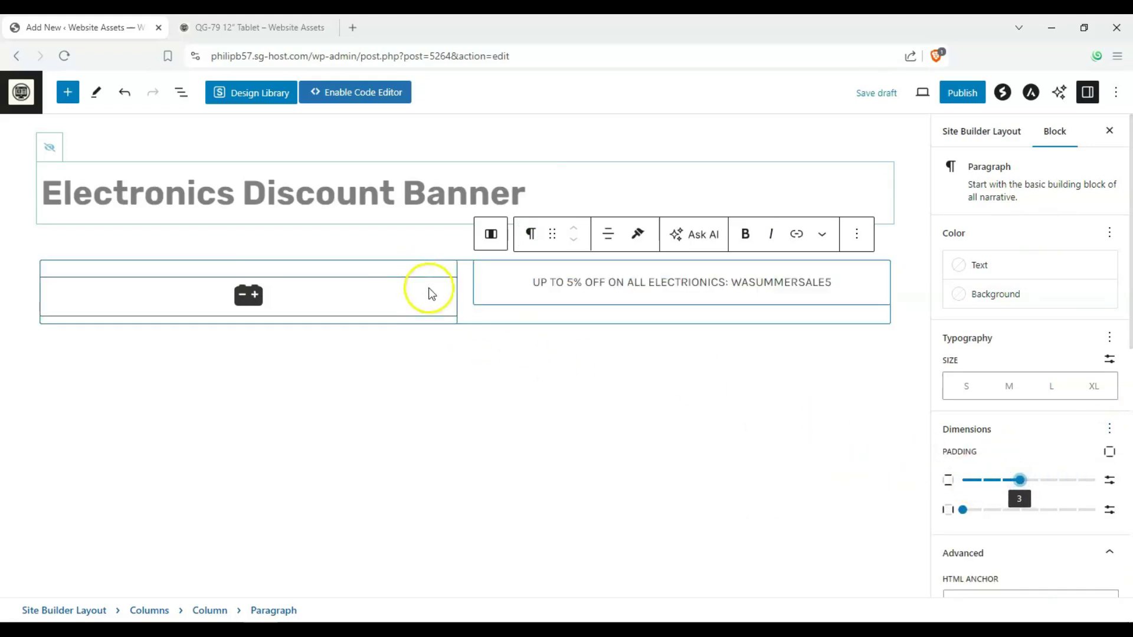
{"action": "left_click", "coordinate": [448, 293]}
- Review the banner's Columns and column settings, toggling stacking on mobile
{"action": "left_click", "coordinate": [454, 266]}
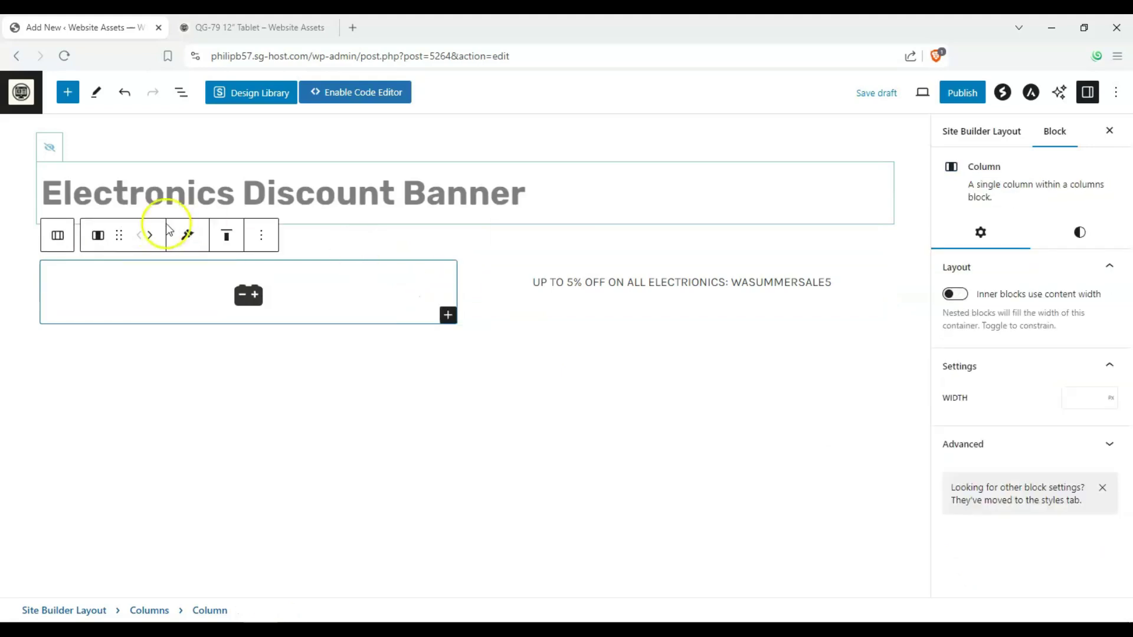
{"action": "left_click", "coordinate": [59, 239]}
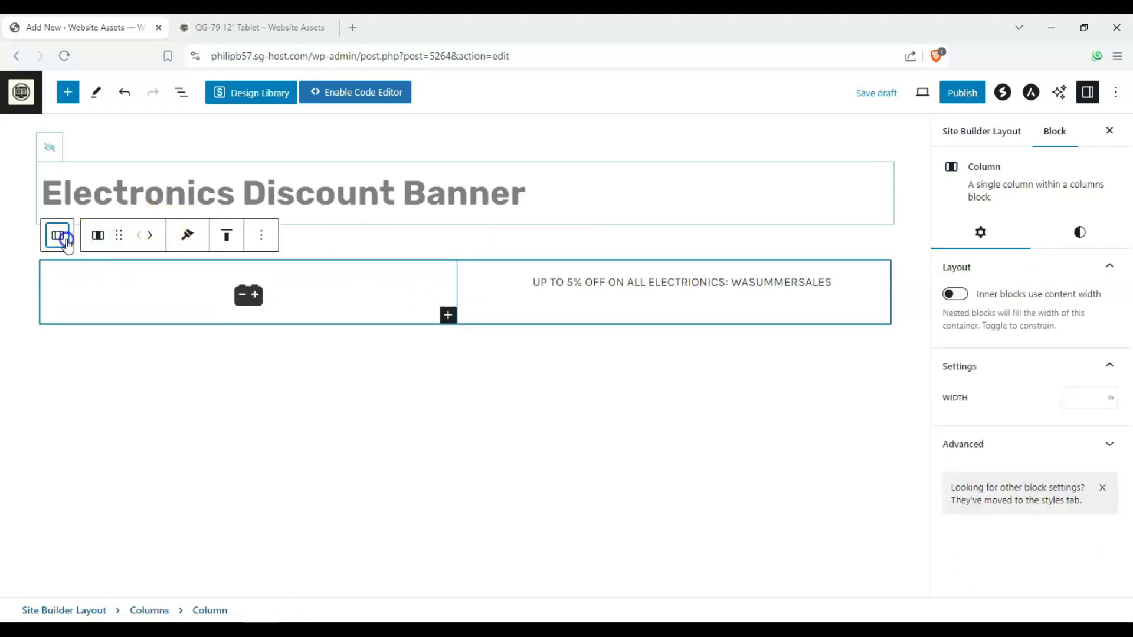
{"action": "left_click", "coordinate": [67, 242]}
{"action": "left_click", "coordinate": [67, 242]}
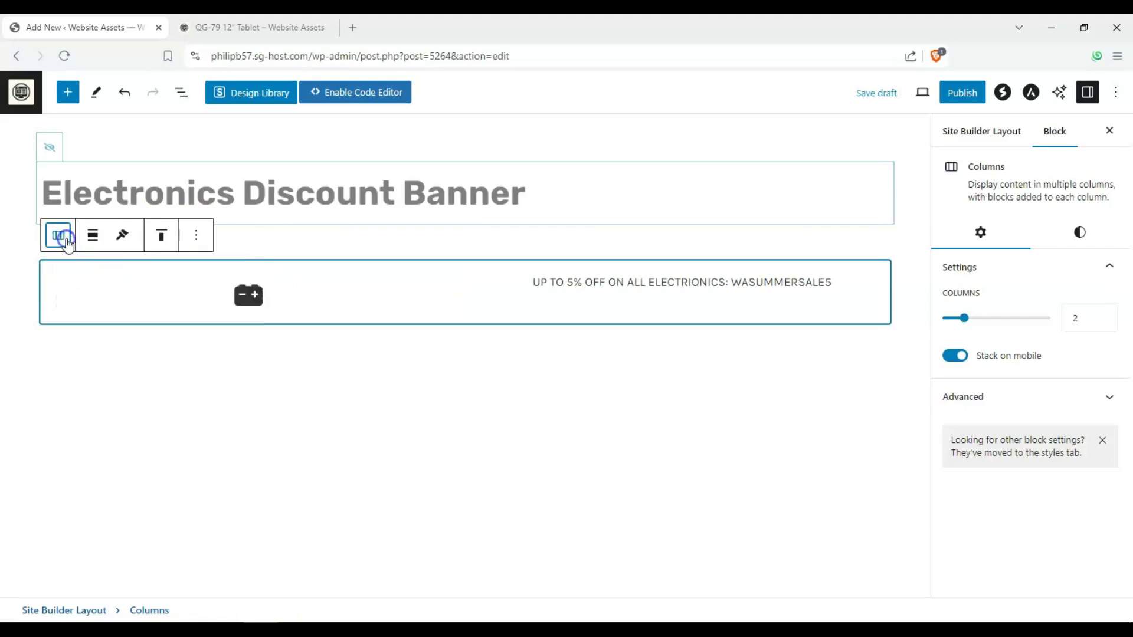
{"action": "left_click", "coordinate": [1108, 399]}
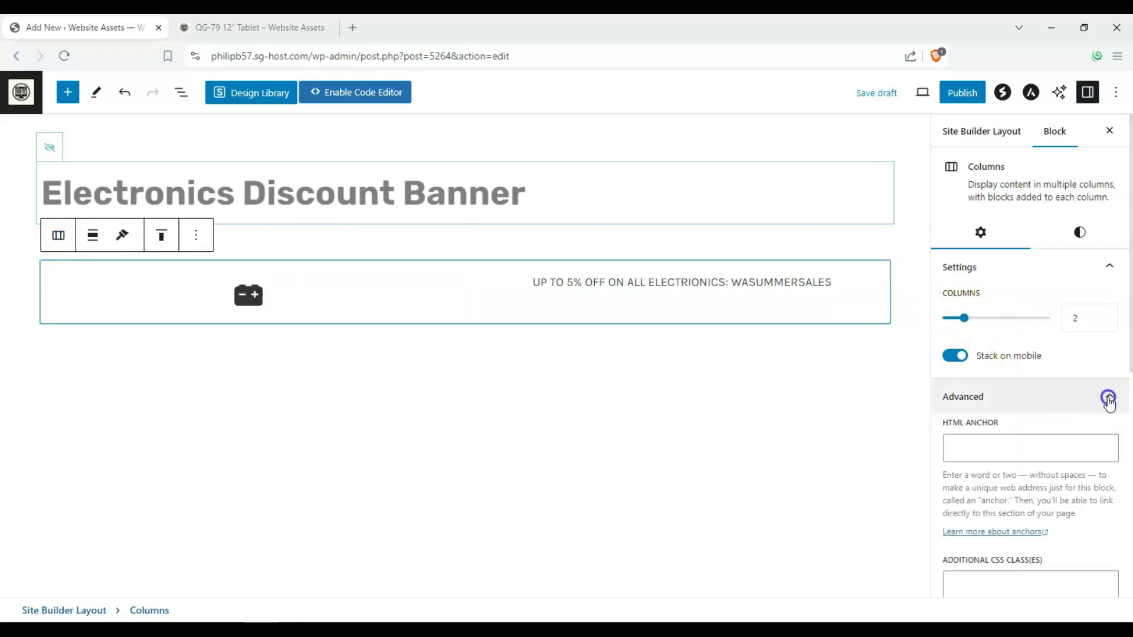
{"action": "left_click", "coordinate": [1108, 398]}
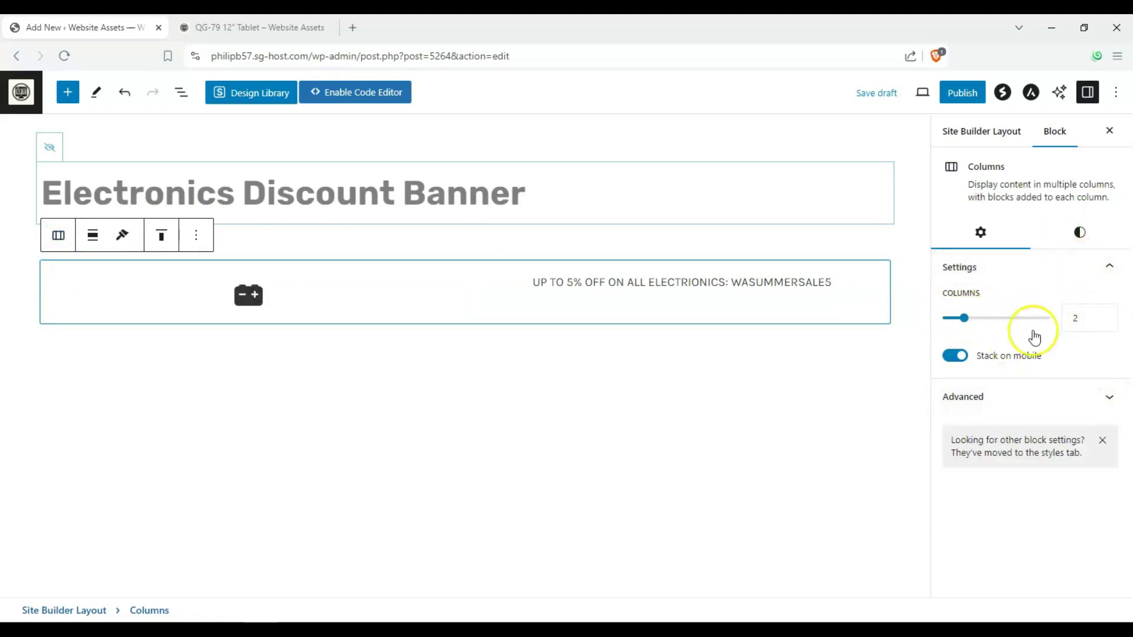
{"action": "left_click", "coordinate": [948, 355]}
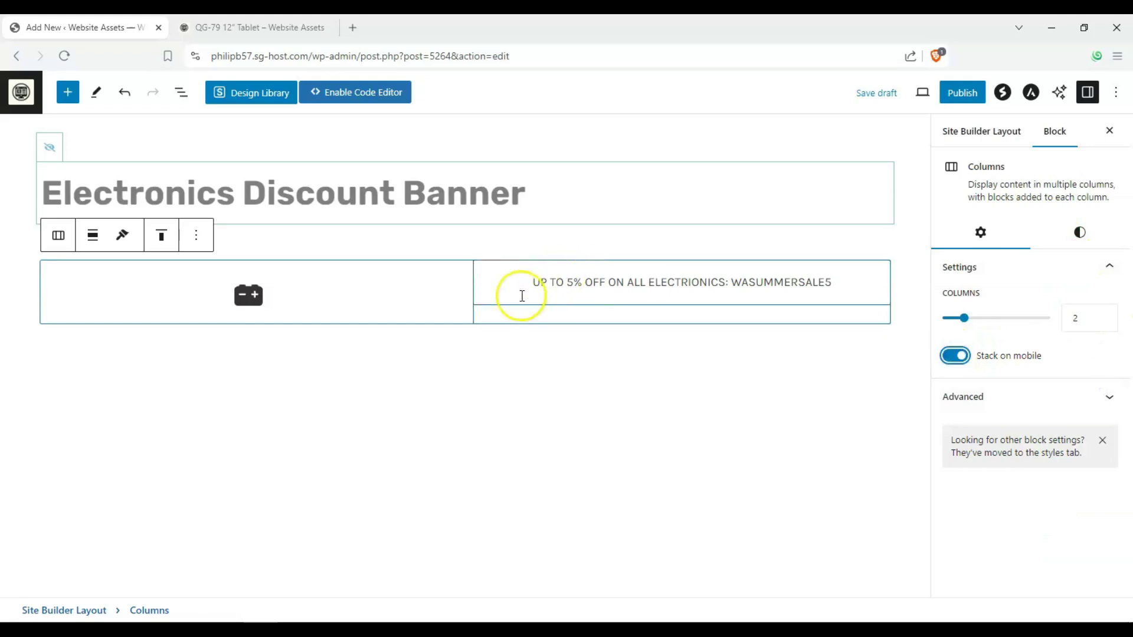
{"action": "left_click", "coordinate": [495, 318]}
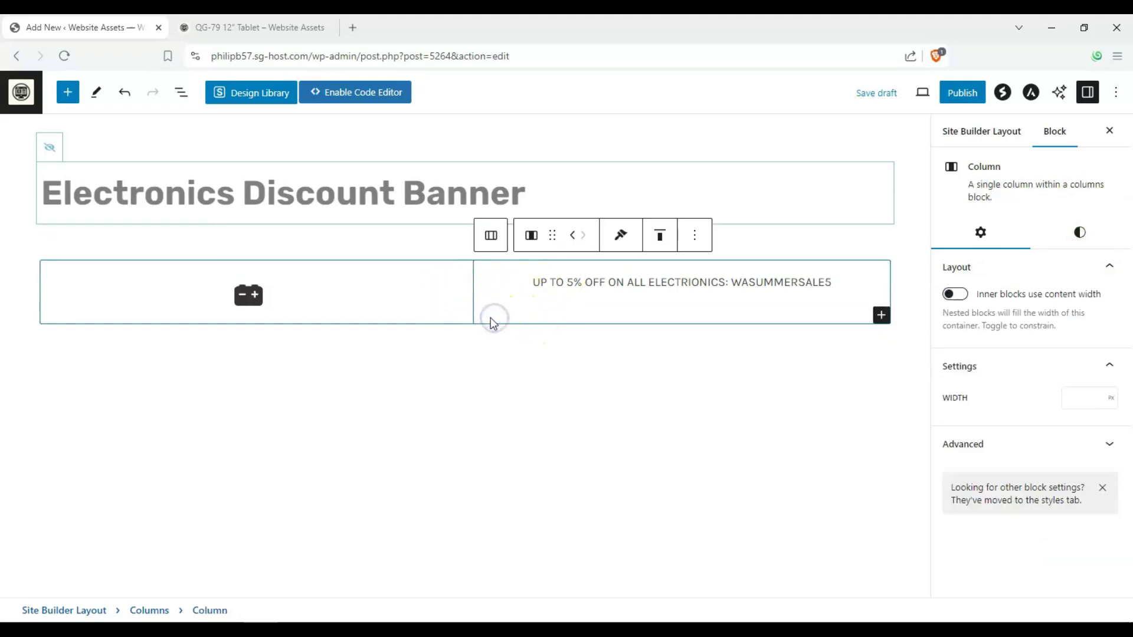
{"action": "left_click", "coordinate": [956, 294]}
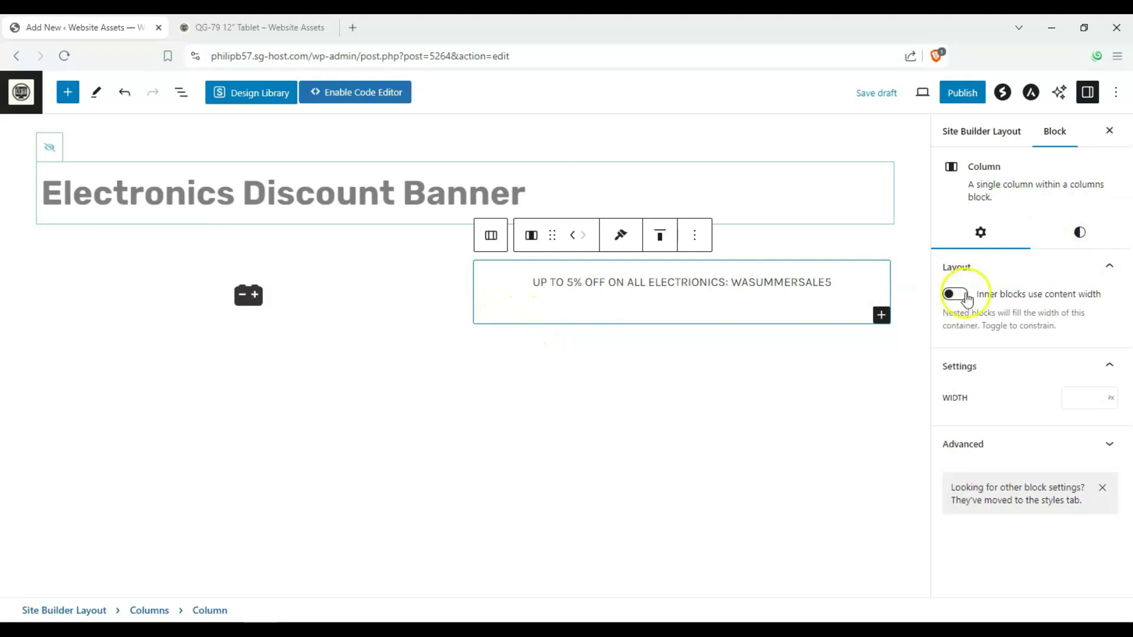
{"action": "left_click", "coordinate": [956, 295]}
- Set the discount paragraph's font size to Medium, keeping horizontal padding at 0
{"action": "left_click", "coordinate": [861, 297]}
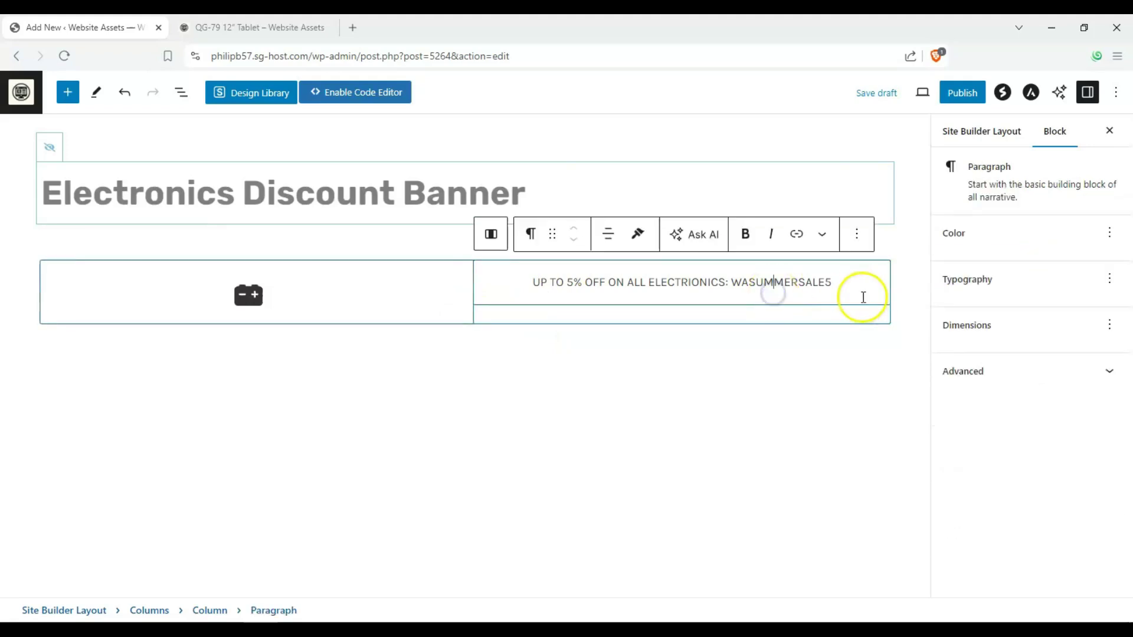
{"action": "left_click_drag", "start_coordinate": [961, 509], "coordinate": [997, 510]}
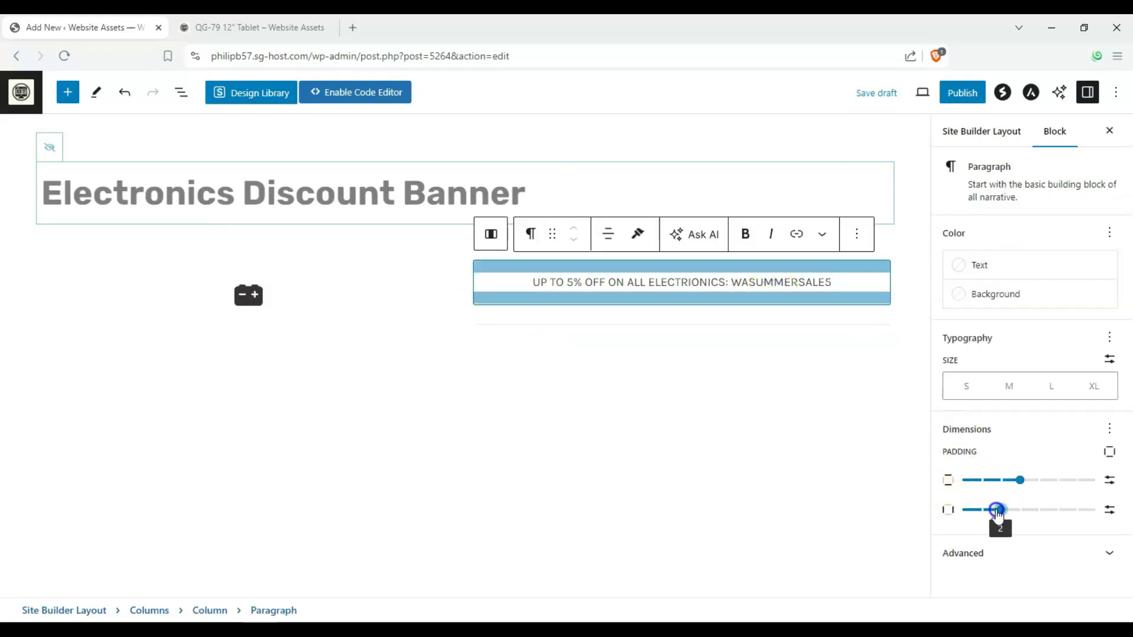
{"action": "left_click", "coordinate": [1010, 391]}
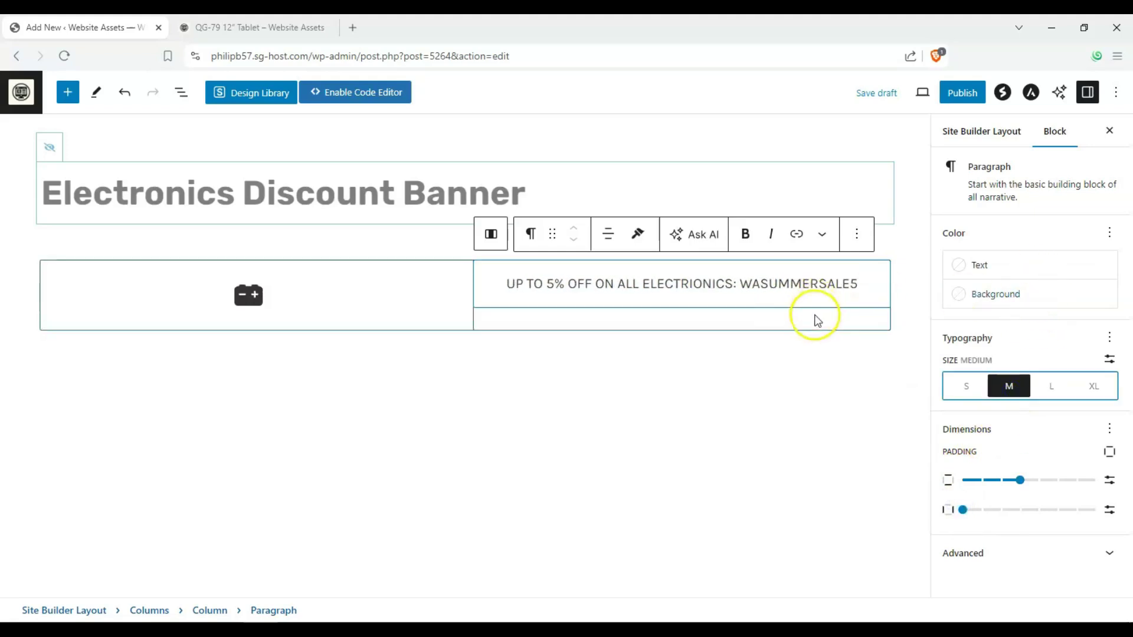
{"action": "left_click", "coordinate": [481, 318]}
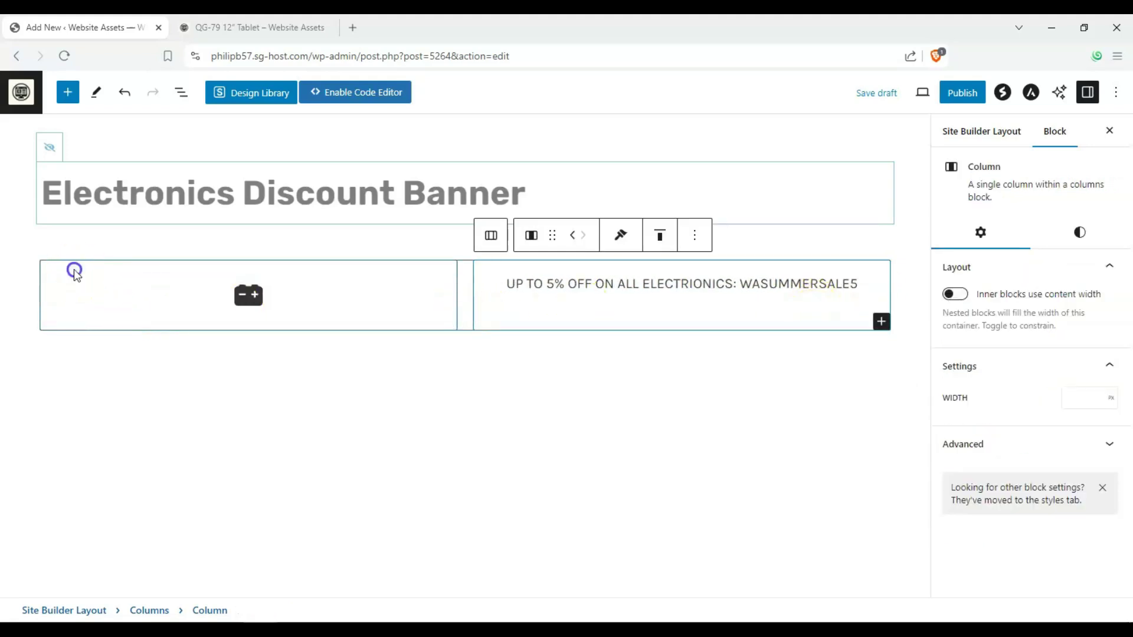
{"action": "left_click", "coordinate": [73, 270]}
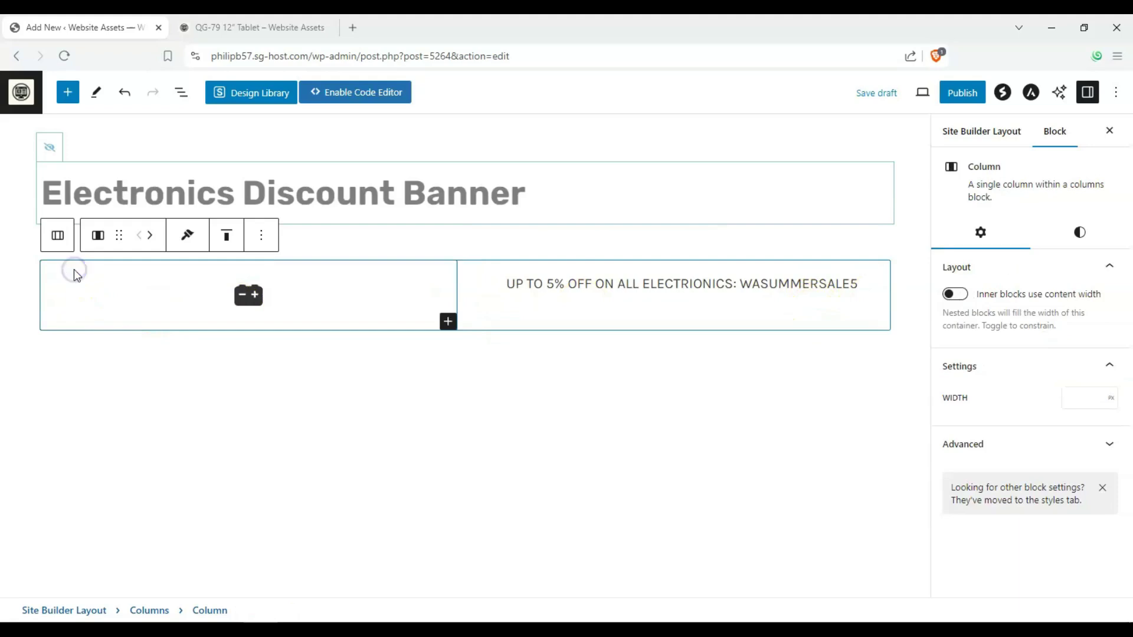
{"action": "left_click", "coordinate": [462, 314]}
- Give the banner a Luminous vivid amber background, side padding and wider column spacing
{"action": "left_click", "coordinate": [1079, 231]}
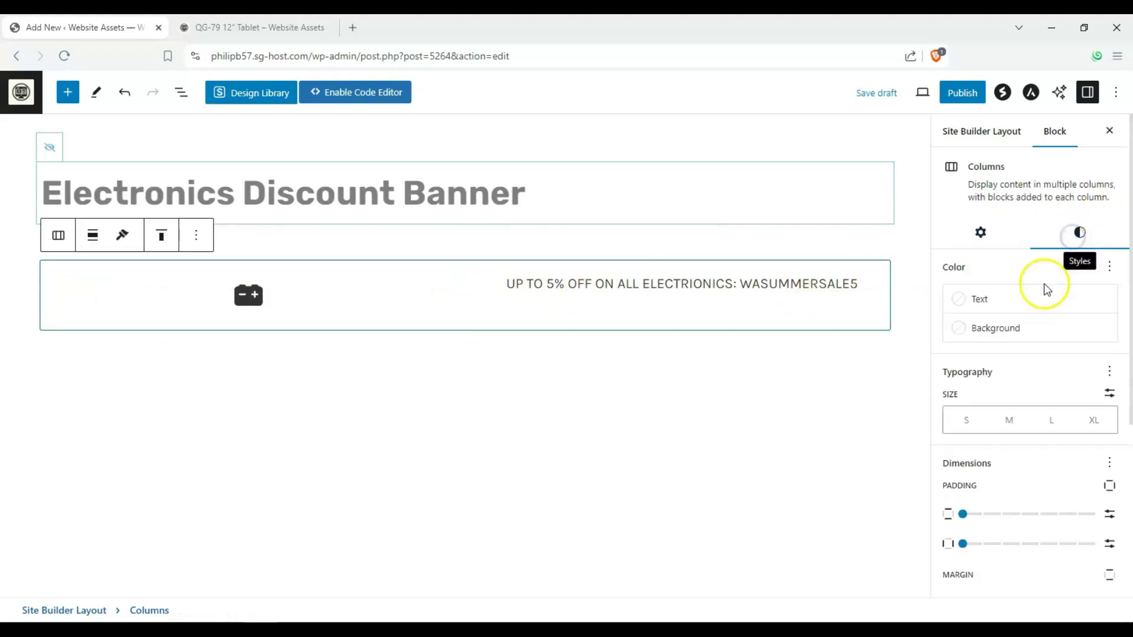
{"action": "left_click", "coordinate": [982, 327]}
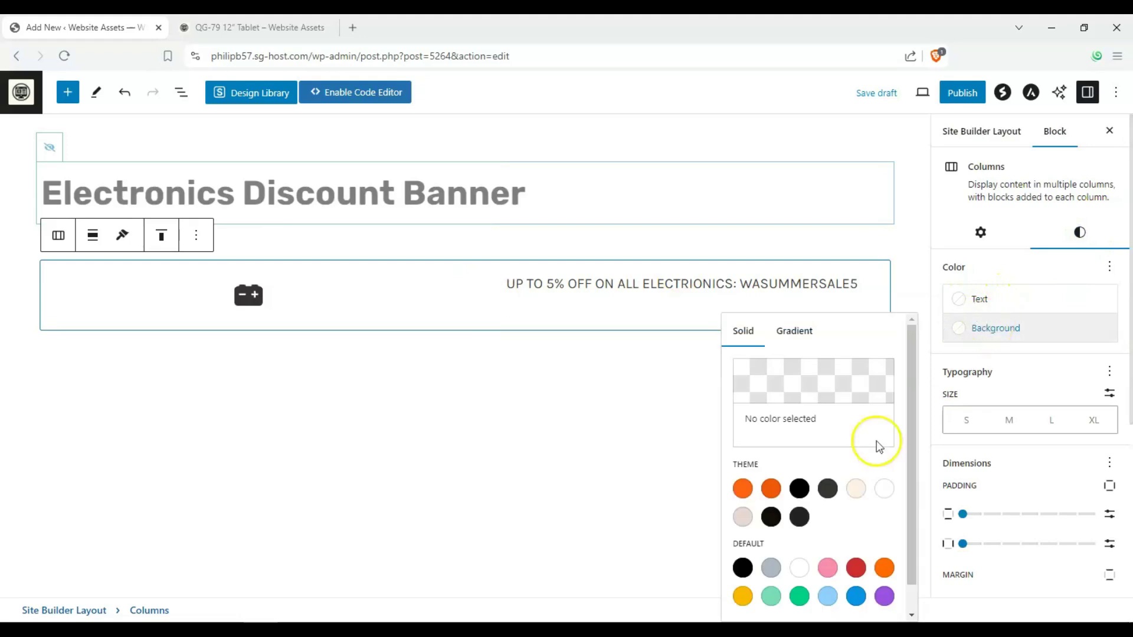
{"action": "left_click", "coordinate": [743, 596]}
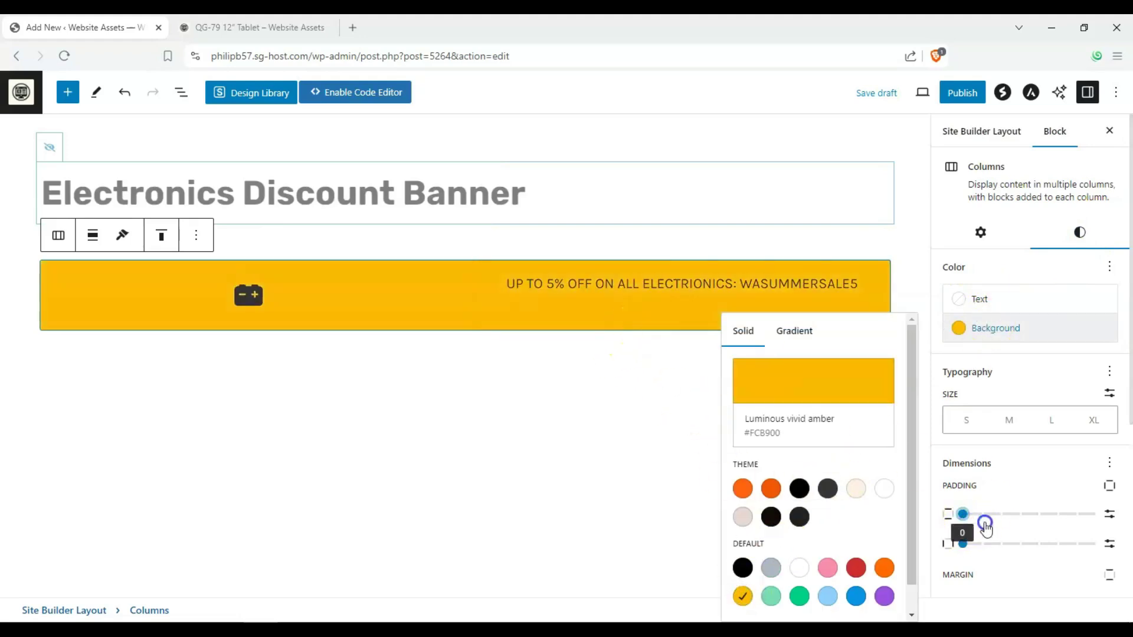
{"action": "left_click_drag", "start_coordinate": [985, 525], "coordinate": [1042, 543]}
{"action": "scroll", "coordinate": [973, 522], "scroll_direction": "down", "scroll_amount": 2}
{"action": "left_click_drag", "start_coordinate": [974, 523], "coordinate": [936, 518]}
{"action": "left_click_drag", "start_coordinate": [963, 568], "coordinate": [1095, 576]}
{"action": "scroll", "coordinate": [1020, 566], "scroll_direction": "down", "scroll_amount": 1}
{"action": "mouse_move", "coordinate": [964, 550]}
{"action": "left_mouse_down"}
{"action": "mouse_move", "coordinate": [1054, 554]}
{"action": "mouse_move", "coordinate": [964, 549]}
{"action": "left_mouse_up"}
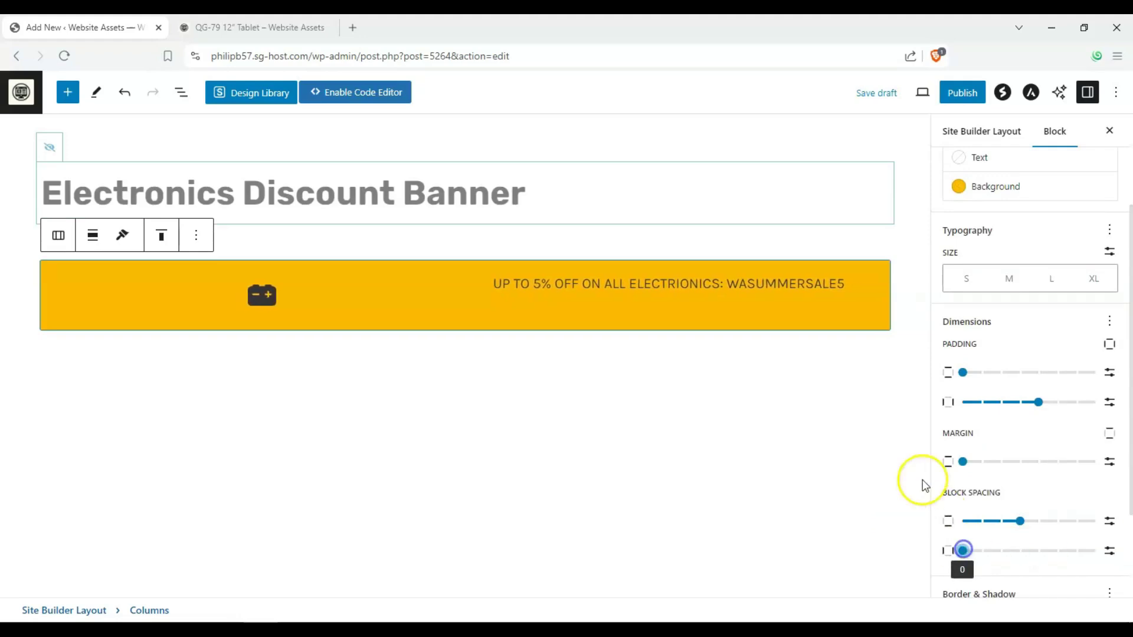
- Add a 1 px border to the banner and set its text size to Medium
{"action": "left_click", "coordinate": [1105, 593]}
{"action": "scroll", "coordinate": [1038, 552], "scroll_direction": "down", "scroll_amount": 2}
{"action": "mouse_move", "coordinate": [1040, 546]}
{"action": "left_mouse_down"}
{"action": "mouse_move", "coordinate": [1081, 544]}
{"action": "mouse_move", "coordinate": [1009, 547]}
{"action": "mouse_move", "coordinate": [1034, 543]}
{"action": "left_mouse_up"}
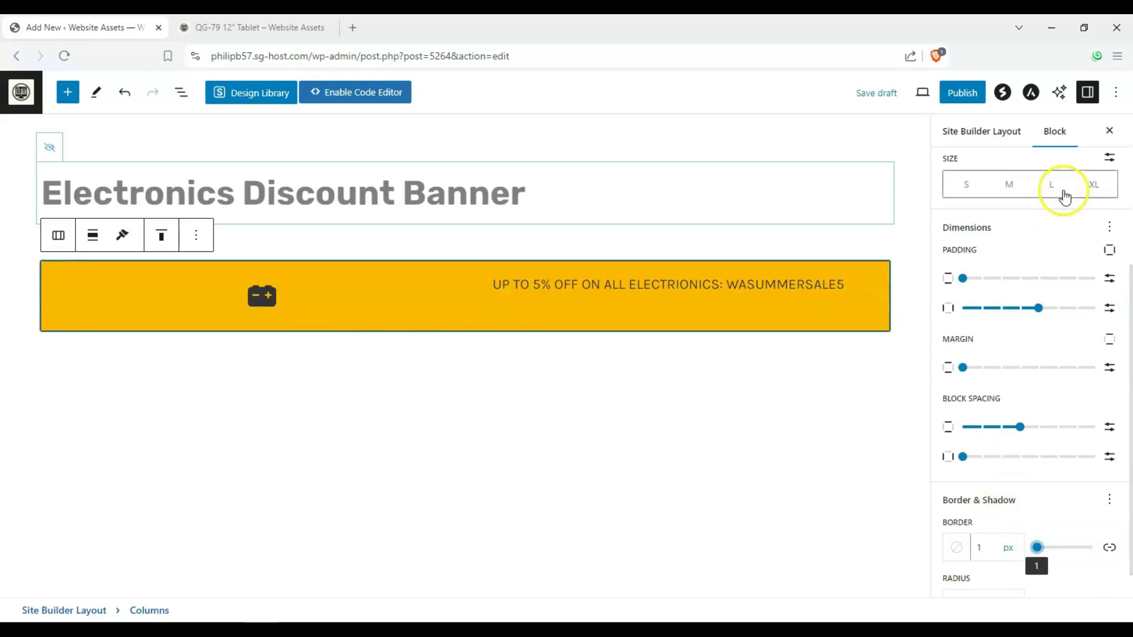
{"action": "scroll", "coordinate": [1029, 295], "scroll_direction": "up", "scroll_amount": 4}
{"action": "left_click", "coordinate": [1010, 420]}
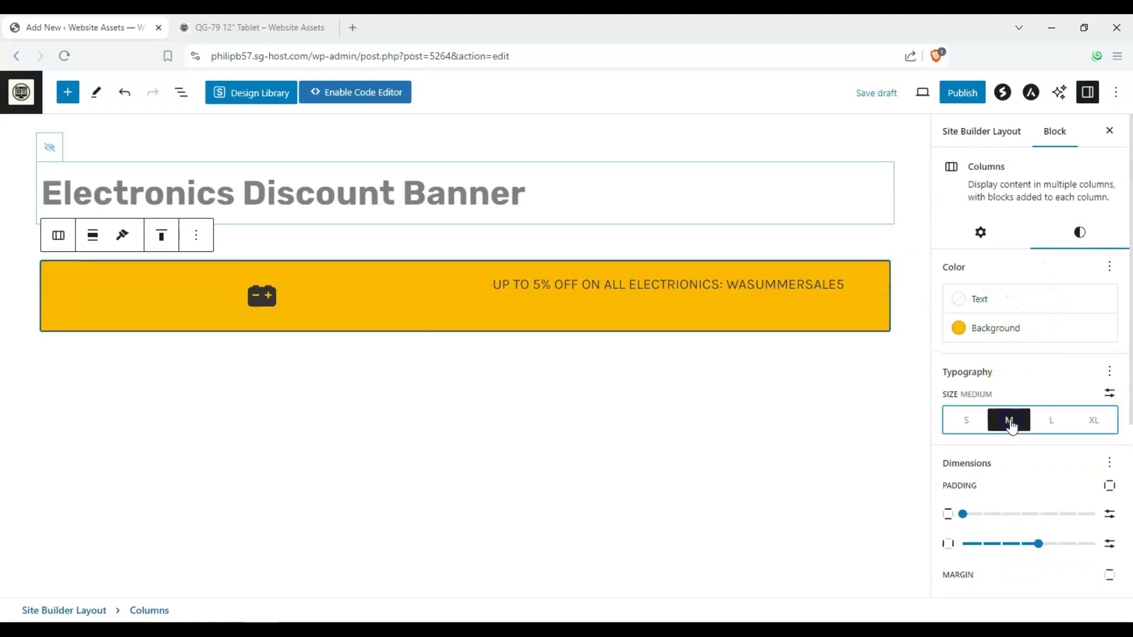
{"action": "left_click", "coordinate": [1051, 419]}
{"action": "left_click", "coordinate": [1009, 421]}
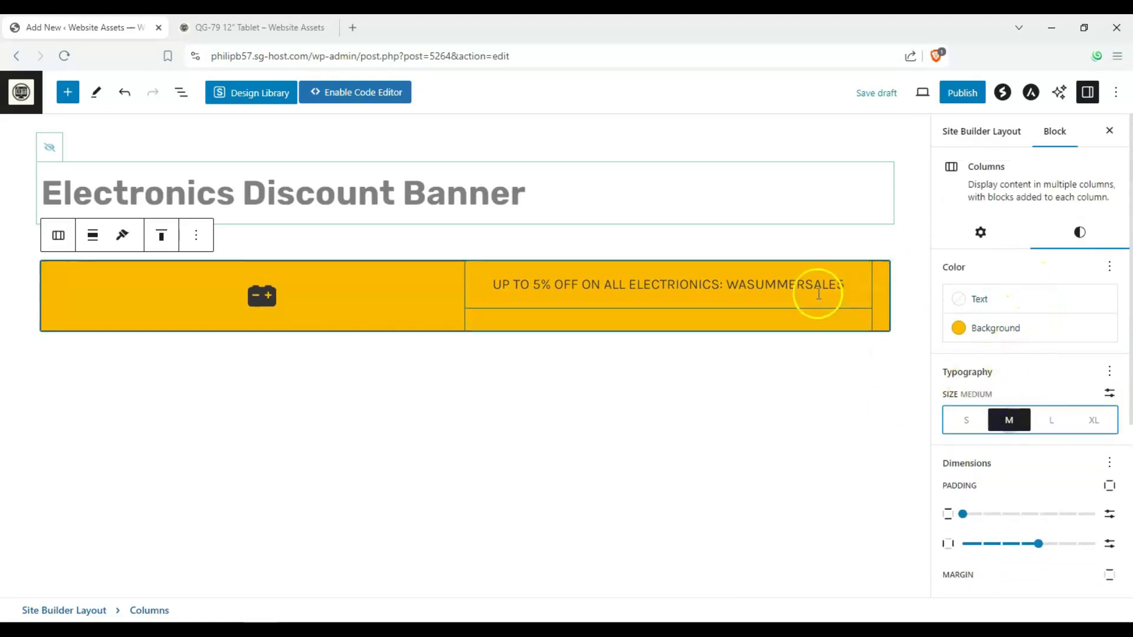
{"action": "left_click", "coordinate": [823, 305]}
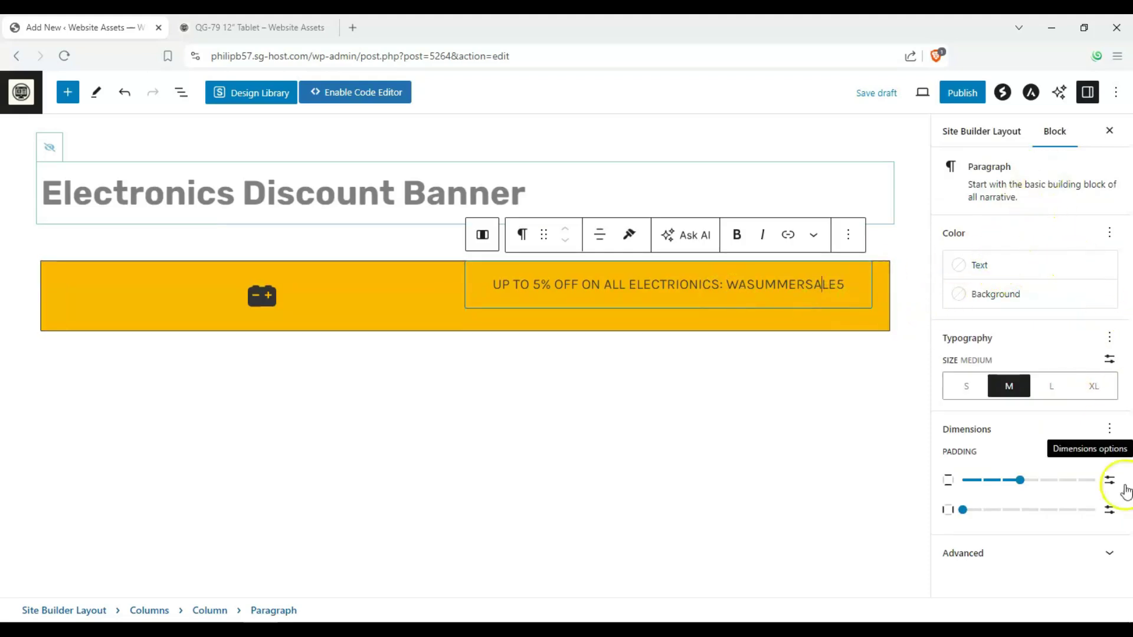
- Underline the discount text and bring up the layout's Site Builder Hooks settings
{"action": "left_click", "coordinate": [1118, 549]}
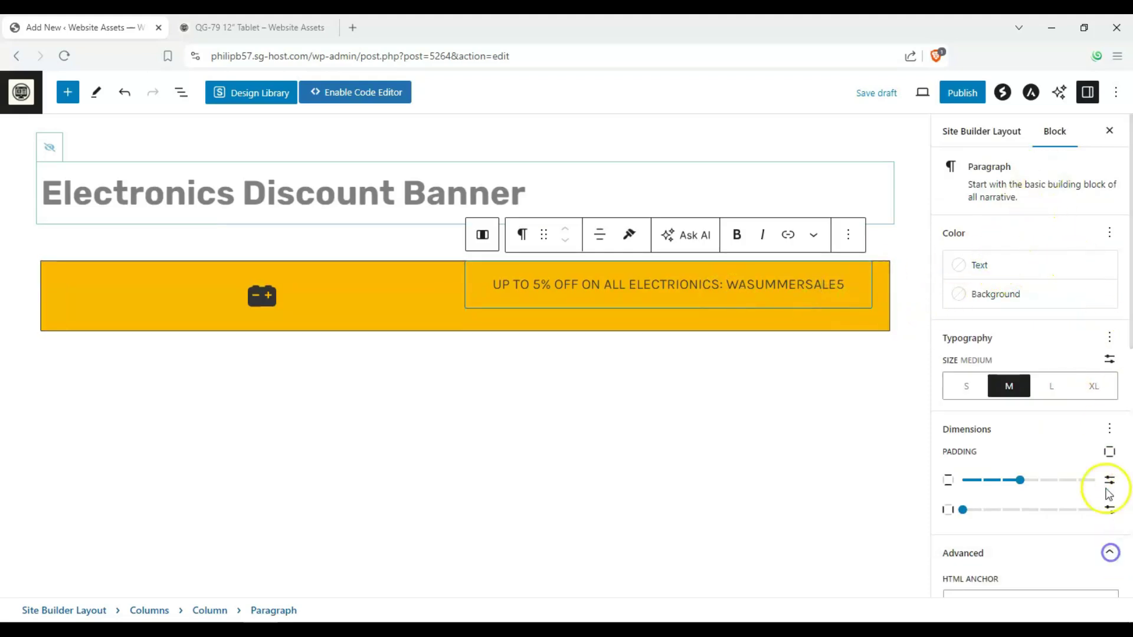
{"action": "left_click", "coordinate": [1110, 341]}
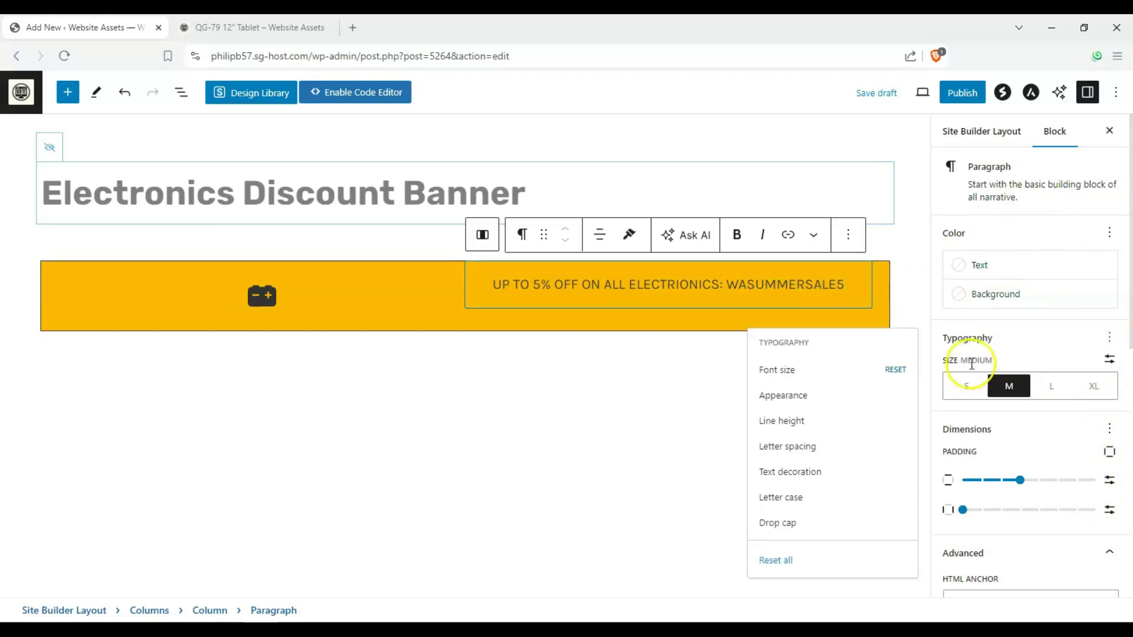
{"action": "left_click", "coordinate": [808, 473]}
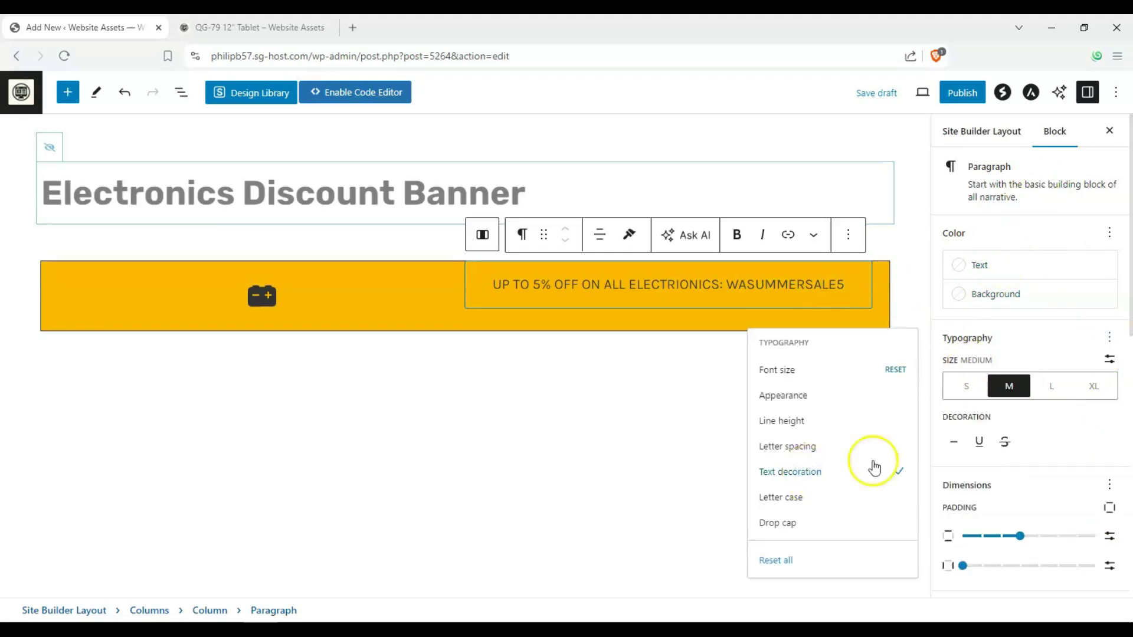
{"action": "left_click", "coordinate": [979, 444]}
{"action": "left_click", "coordinate": [705, 416]}
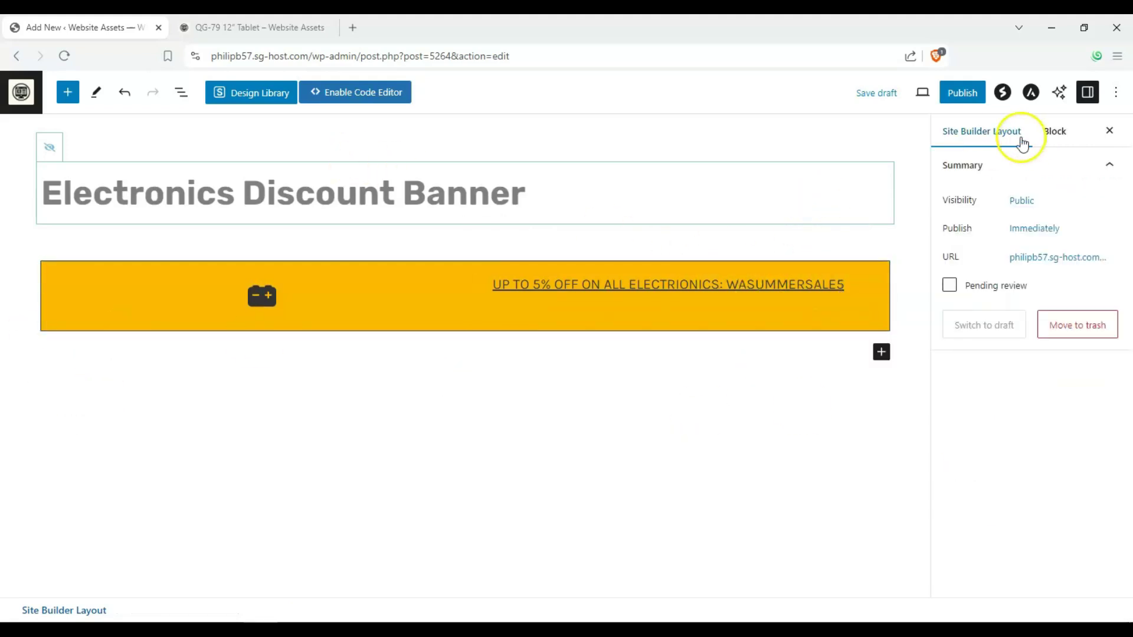
{"action": "left_click", "coordinate": [1031, 93]}
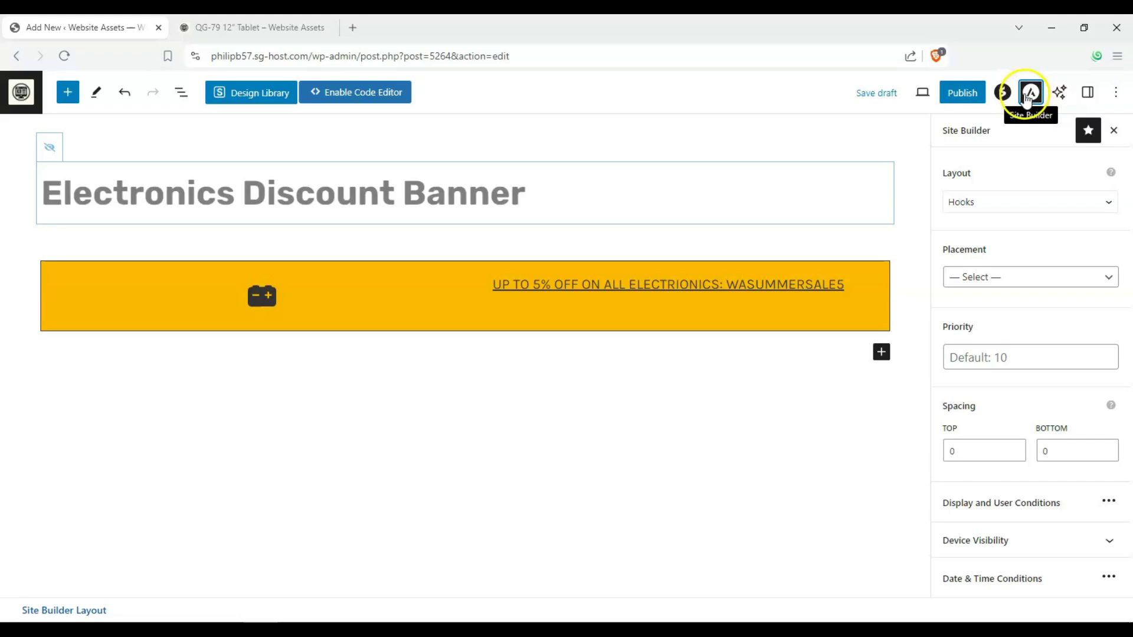
- Keep the Site Builder layout type set to Hooks
{"action": "left_click", "coordinate": [1001, 92]}
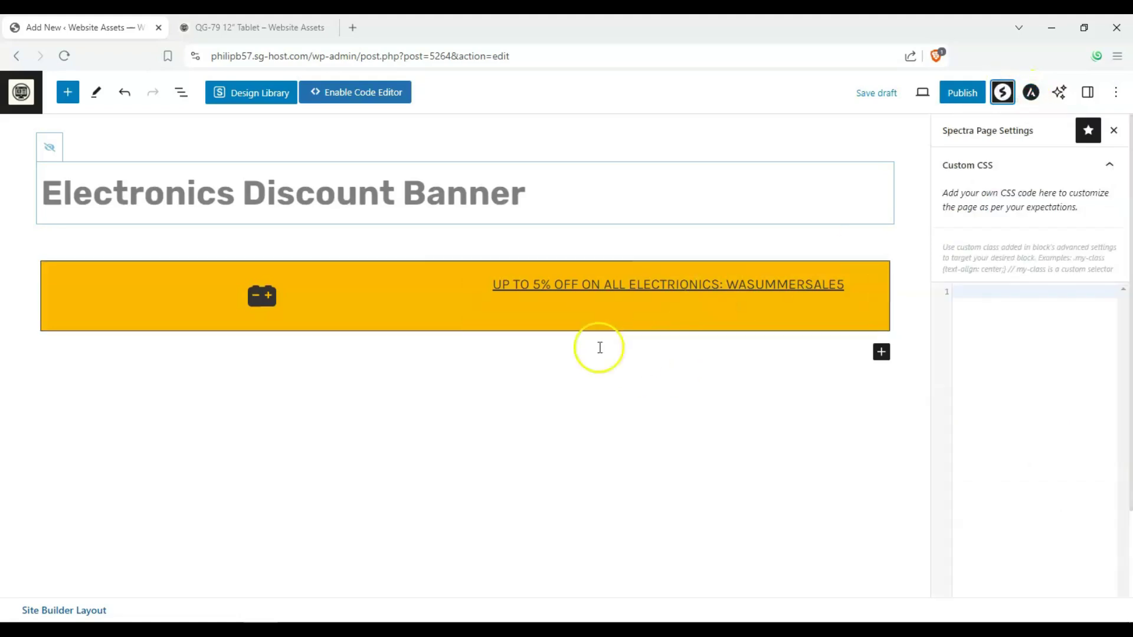
{"action": "left_click", "coordinate": [1032, 95]}
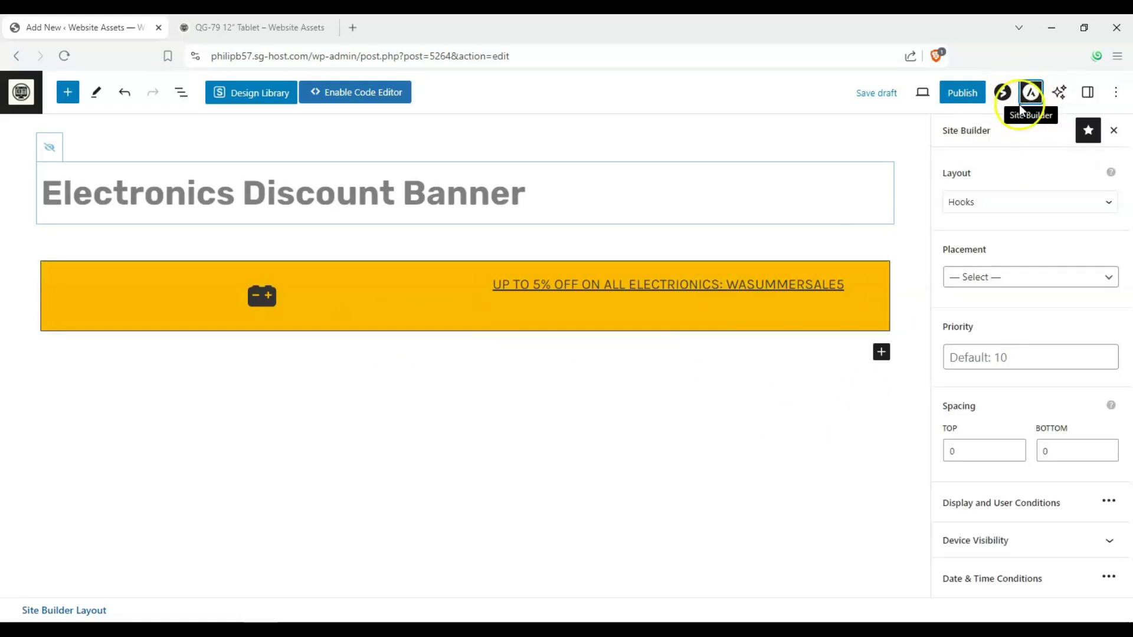
{"action": "left_click", "coordinate": [1048, 202]}
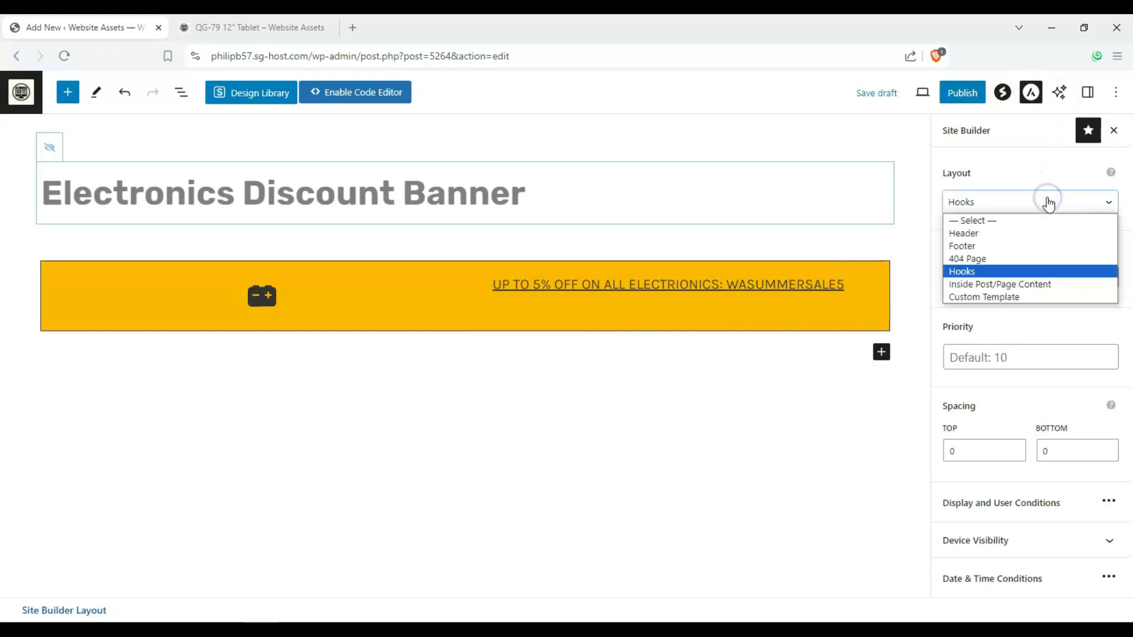
{"action": "left_click", "coordinate": [1048, 202]}
- Set the hook placement to Before Single Product Summary under WooCommerce - Product
{"action": "left_click", "coordinate": [1036, 278]}
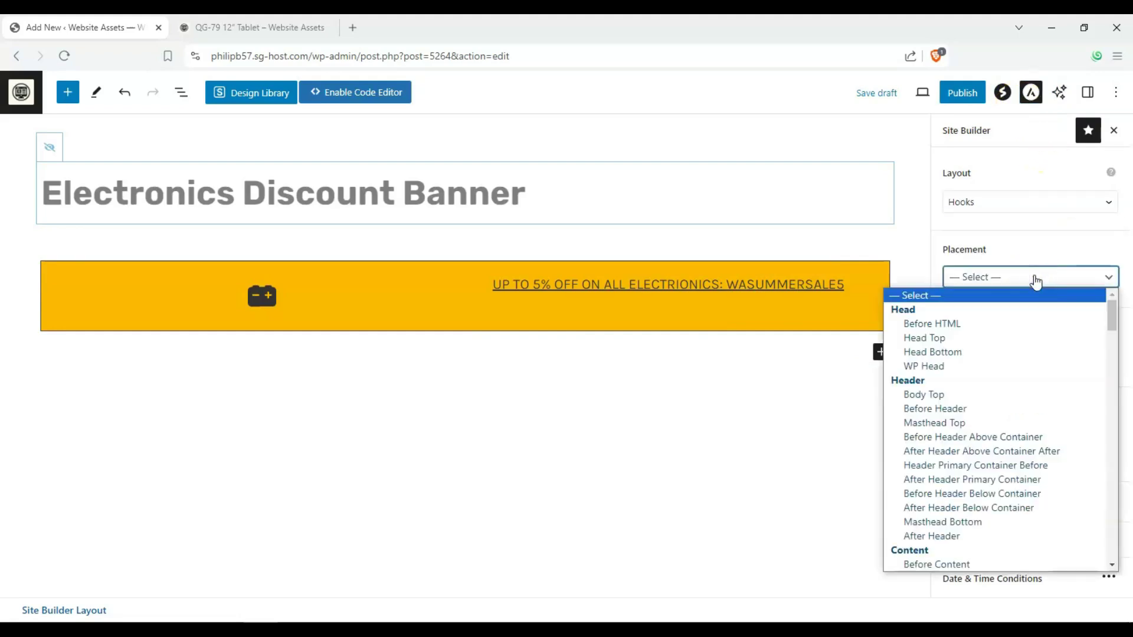
{"action": "scroll", "coordinate": [1019, 335], "scroll_direction": "down", "scroll_amount": 20}
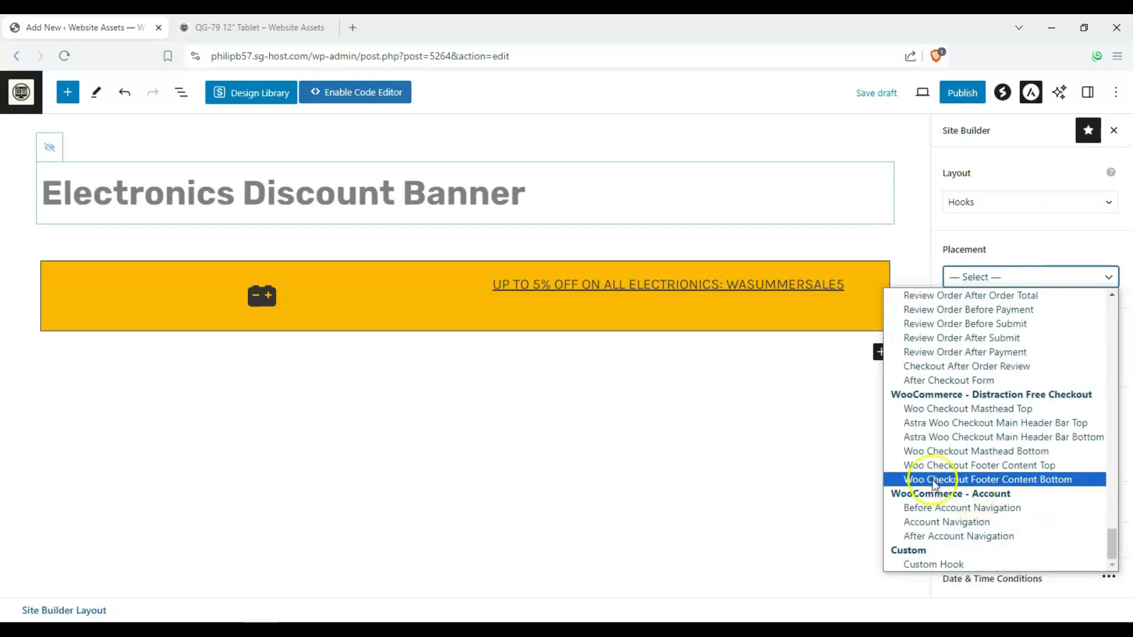
{"action": "scroll", "coordinate": [926, 475], "scroll_direction": "up", "scroll_amount": 5}
{"action": "scroll", "coordinate": [944, 466], "scroll_direction": "down", "scroll_amount": 5}
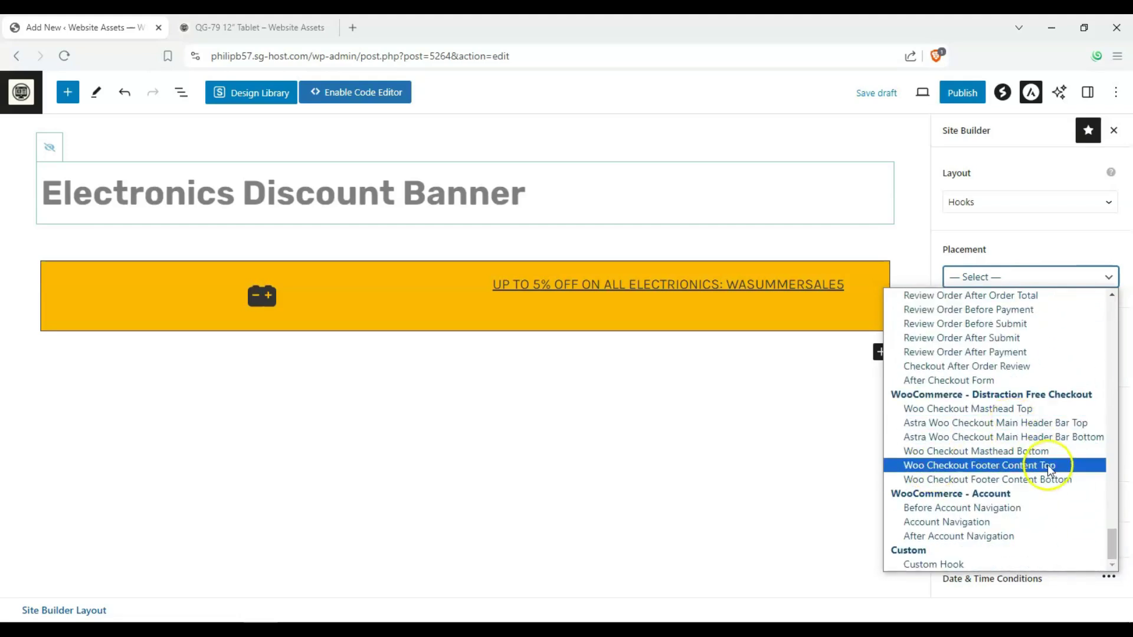
{"action": "scroll", "coordinate": [1044, 466], "scroll_direction": "up", "scroll_amount": 5}
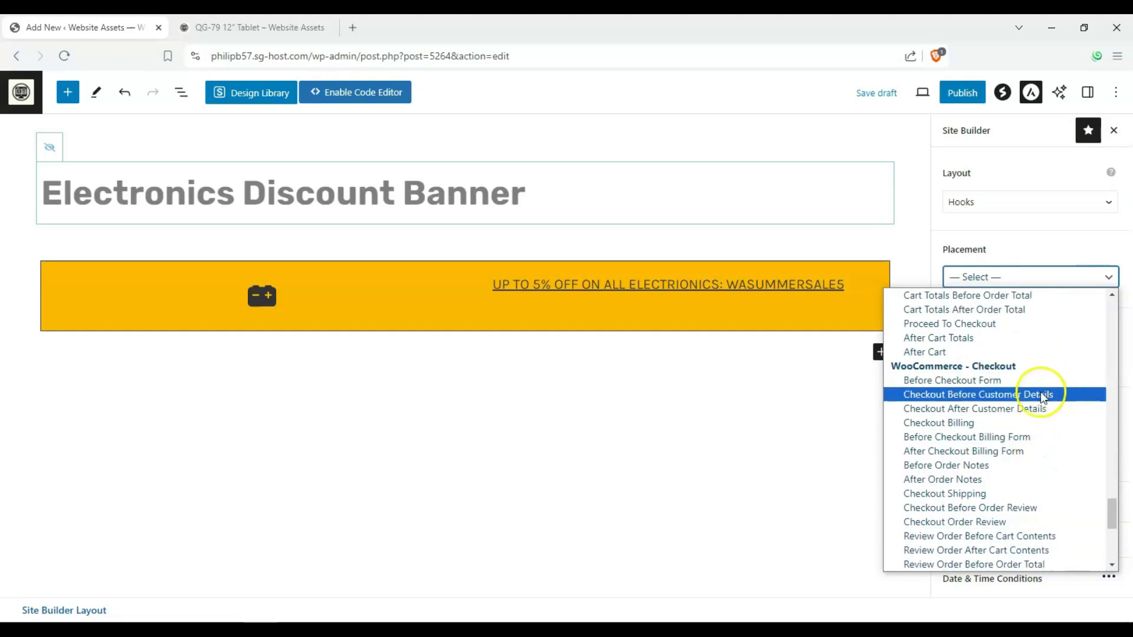
{"action": "scroll", "coordinate": [1040, 392], "scroll_direction": "down", "scroll_amount": 5}
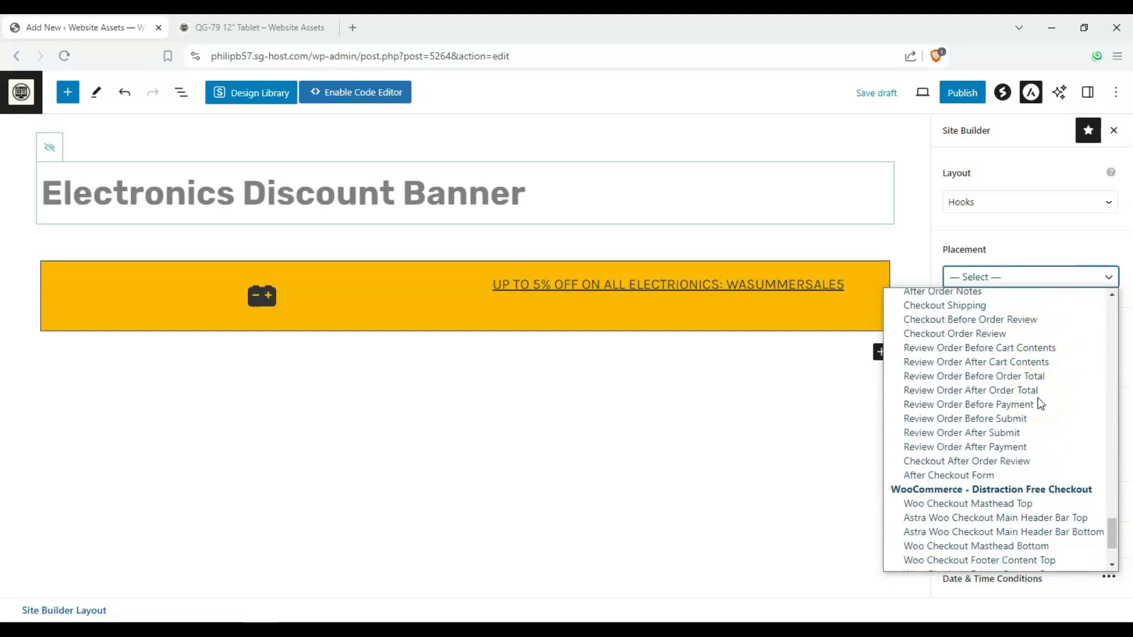
{"action": "scroll", "coordinate": [1039, 402], "scroll_direction": "up", "scroll_amount": 10}
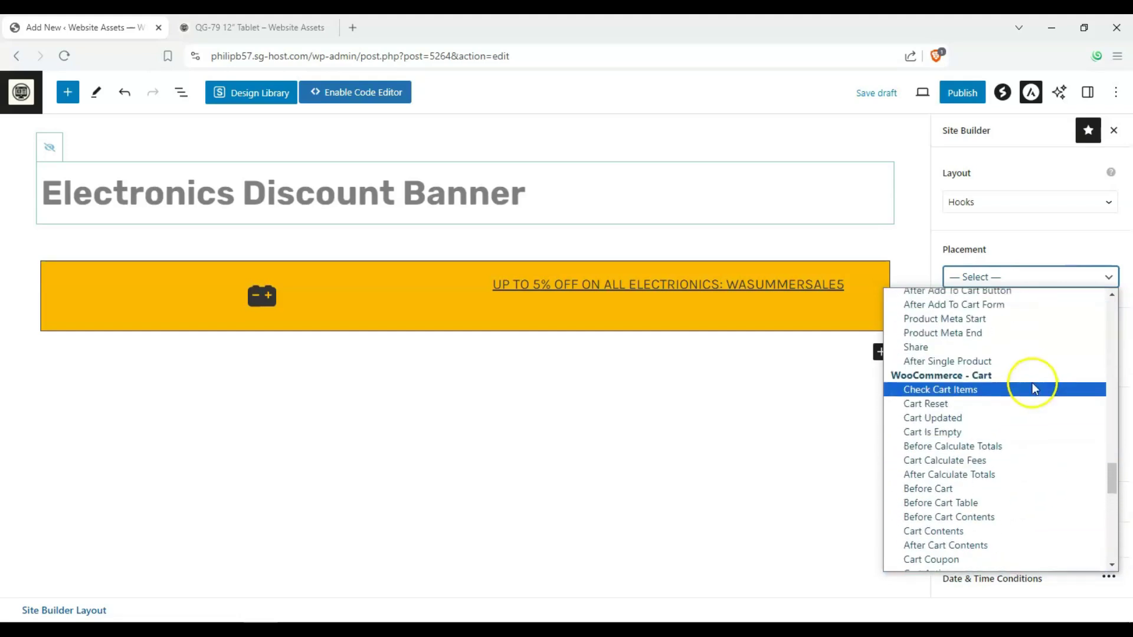
{"action": "scroll", "coordinate": [1032, 388], "scroll_direction": "up", "scroll_amount": 5}
{"action": "scroll", "coordinate": [1021, 398], "scroll_direction": "down", "scroll_amount": 1}
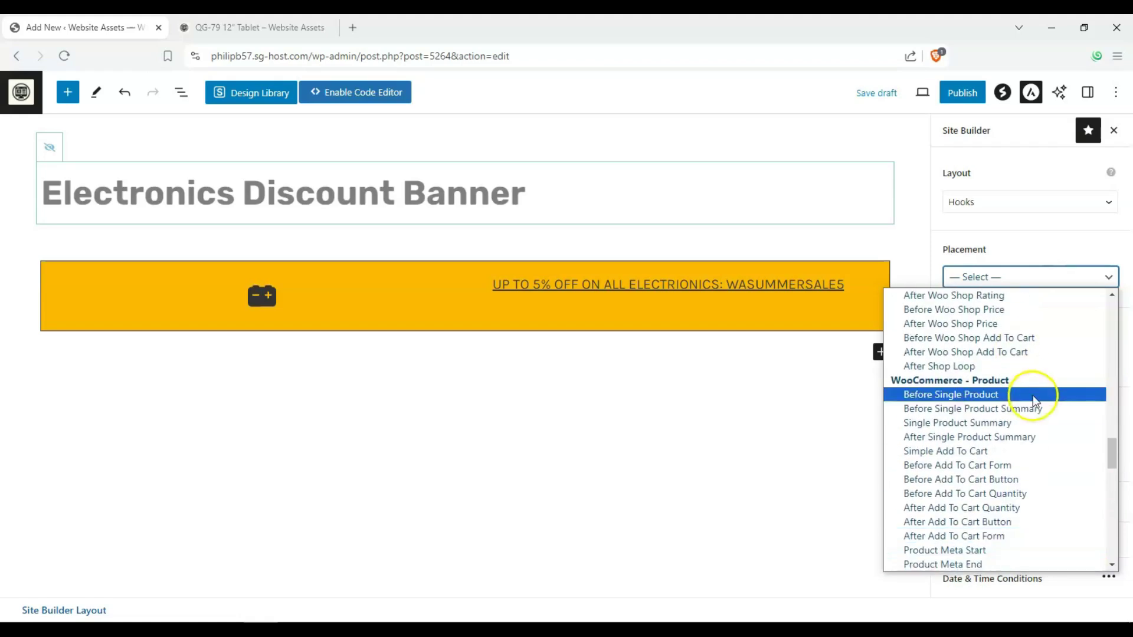
{"action": "left_click", "coordinate": [1056, 416]}
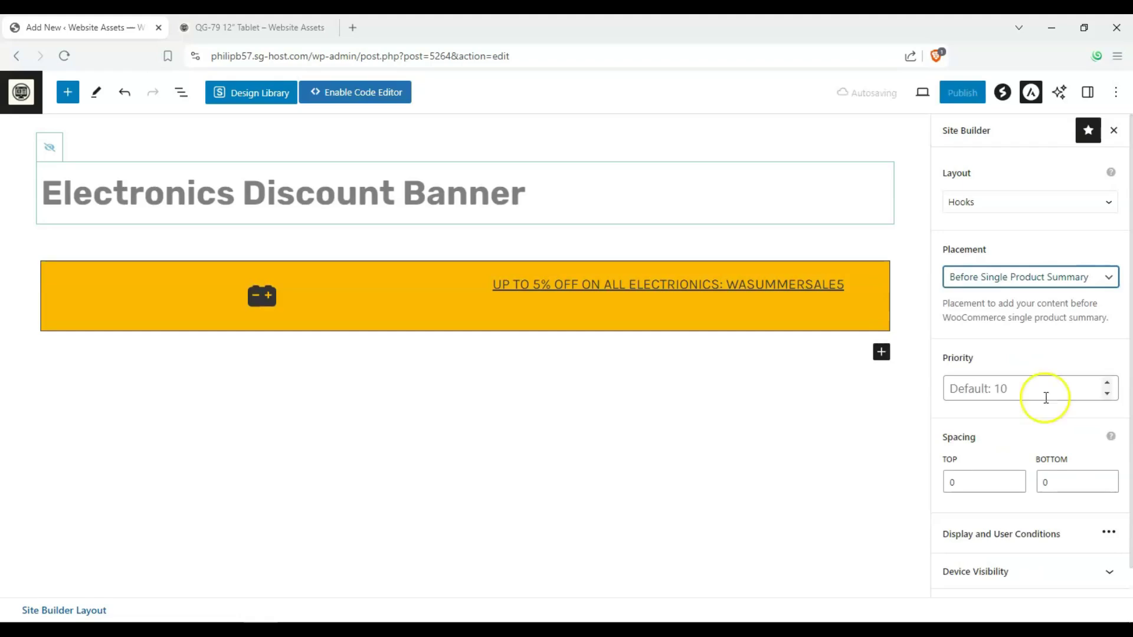
{"action": "scroll", "coordinate": [1044, 397], "scroll_direction": "down", "scroll_amount": 1}
{"action": "left_click", "coordinate": [1069, 445]}
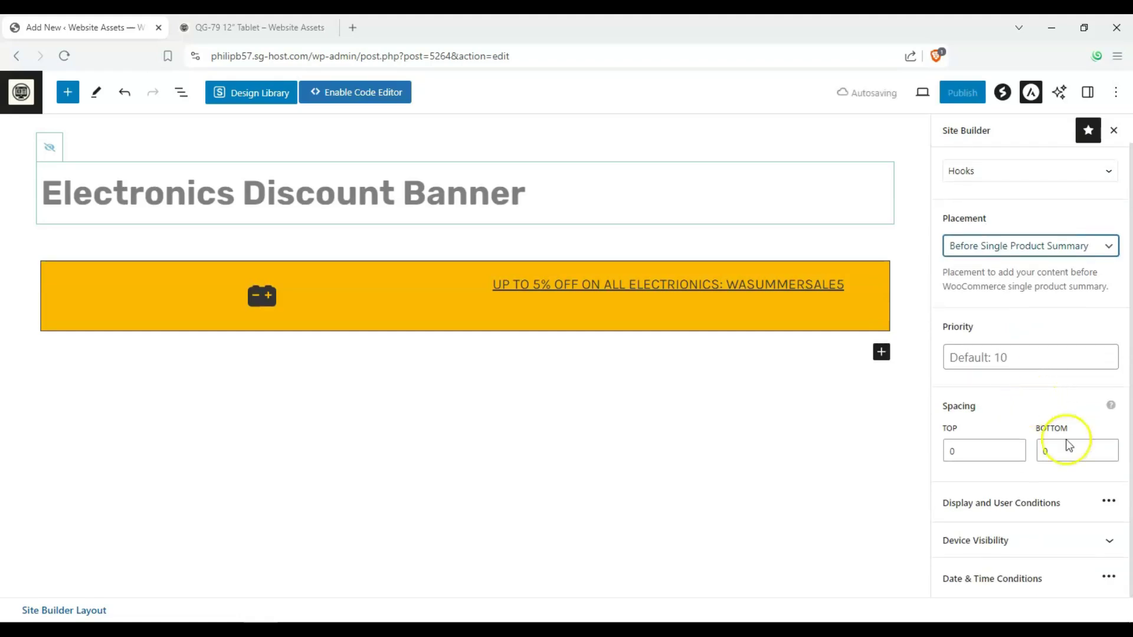
- Set the banner's Display On condition to Specific Pages / Posts / Taxonomies
{"action": "left_click", "coordinate": [1021, 413]}
{"action": "left_click", "coordinate": [1107, 501]}
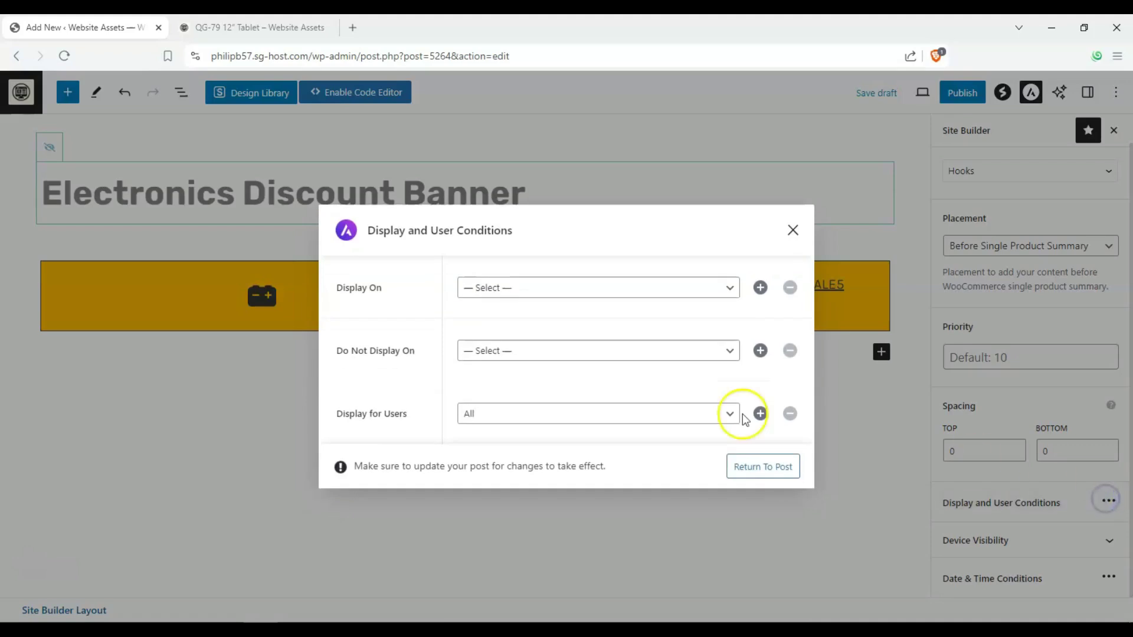
{"action": "left_click", "coordinate": [741, 291]}
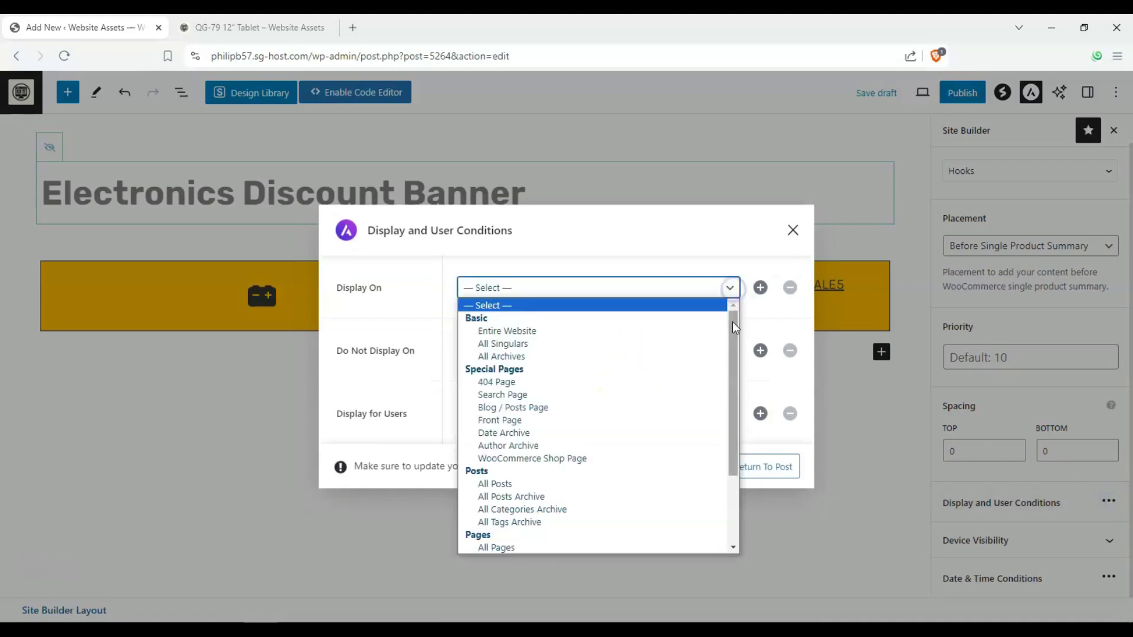
{"action": "left_click_drag", "start_coordinate": [731, 322], "coordinate": [724, 396]}
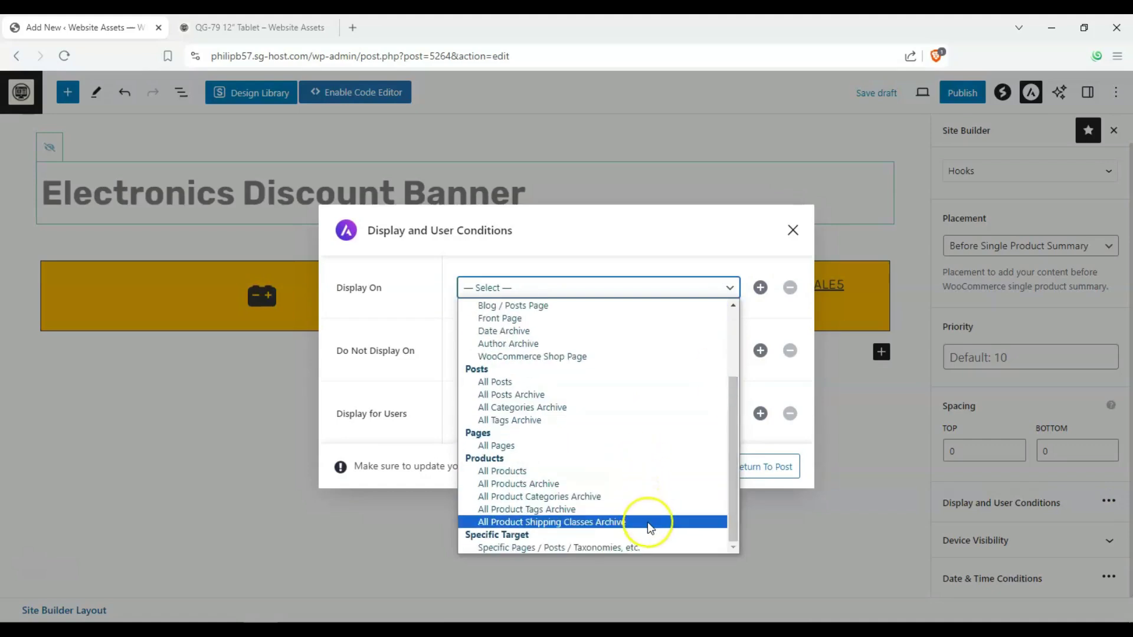
{"action": "left_click", "coordinate": [638, 546]}
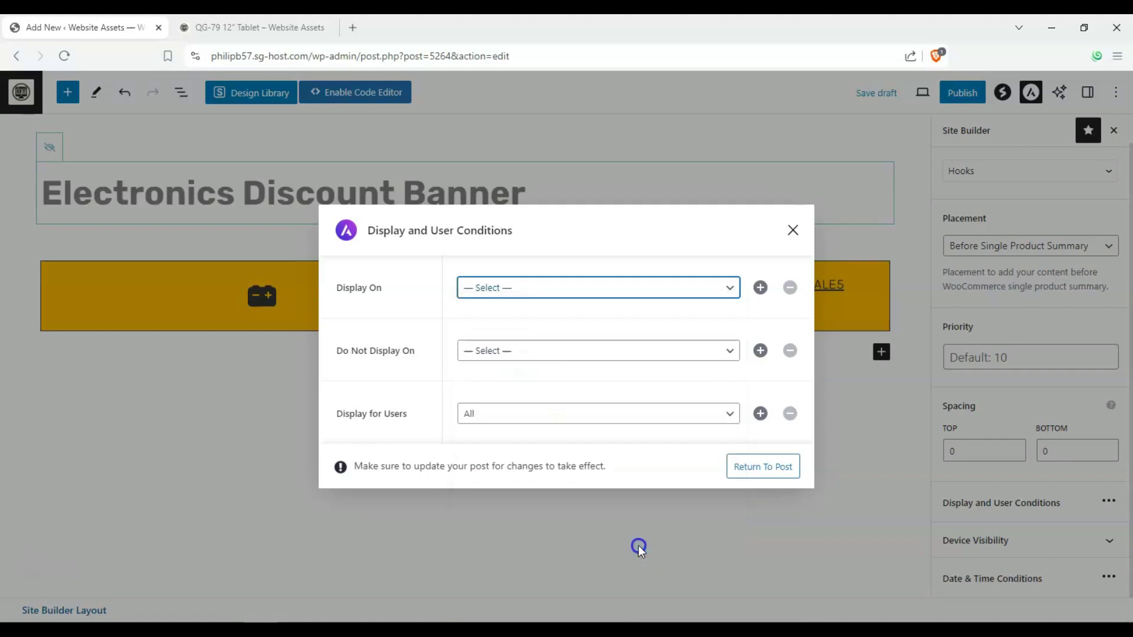
- Target All singulars from Smartphones, shown to all users, then return to the post
{"action": "left_click", "coordinate": [574, 305]}
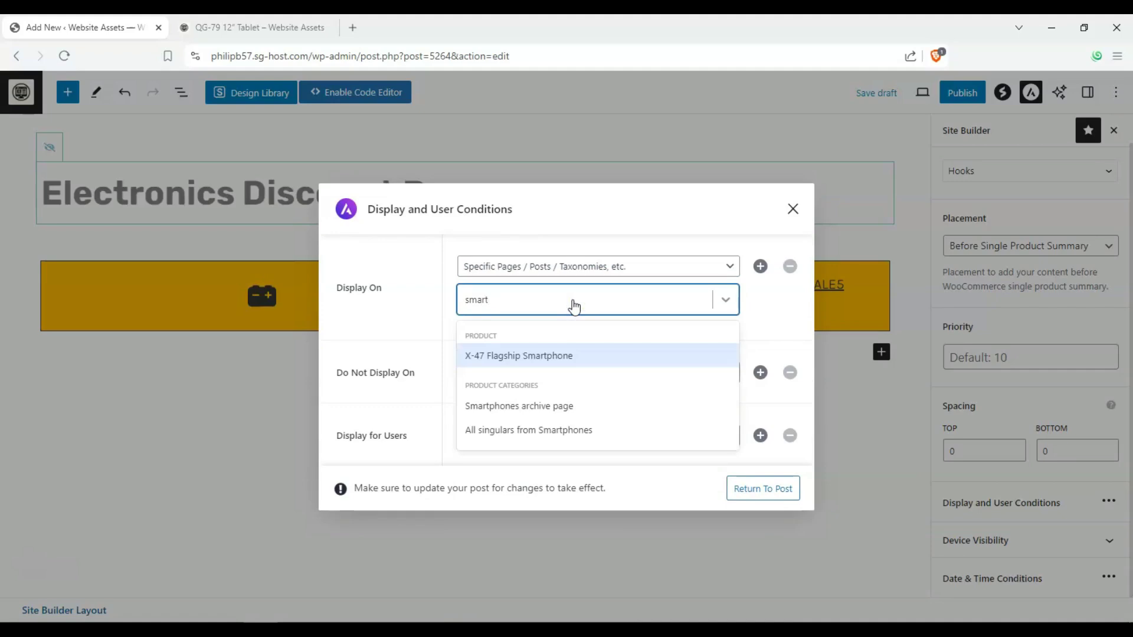
{"action": "left_click", "coordinate": [578, 429]}
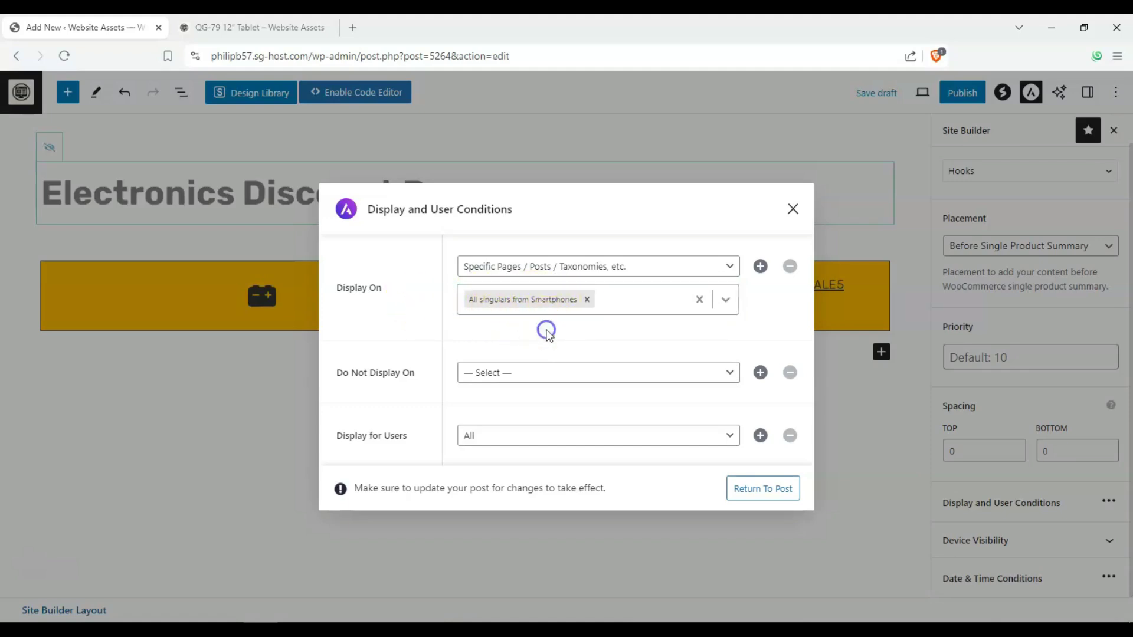
{"action": "left_click", "coordinate": [515, 435]}
{"action": "left_click", "coordinate": [518, 434]}
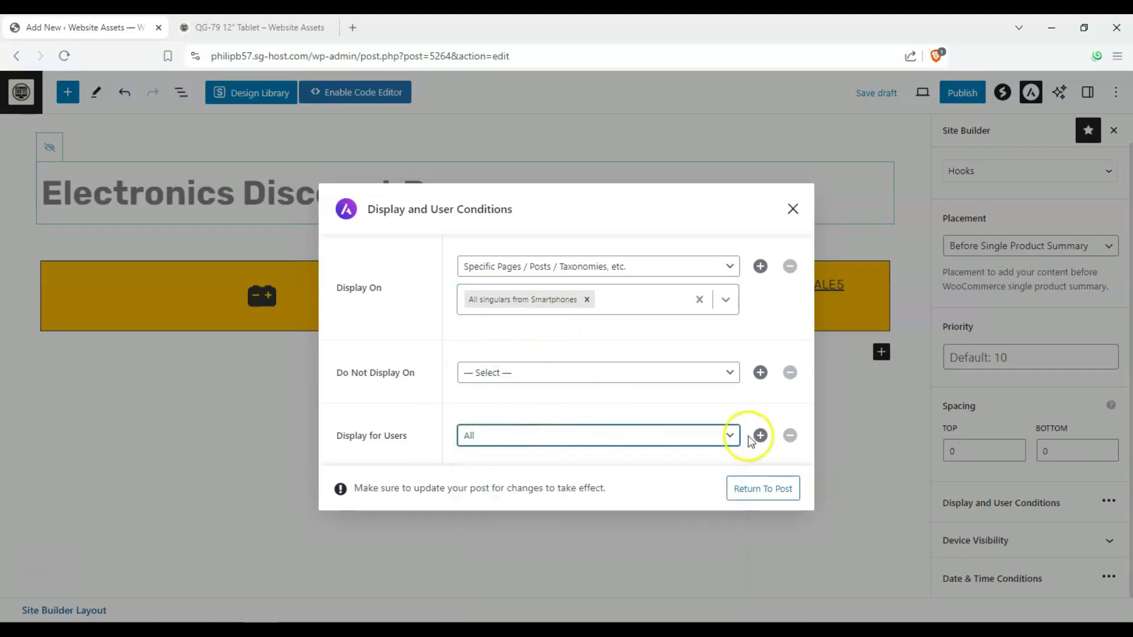
{"action": "left_click", "coordinate": [773, 482]}
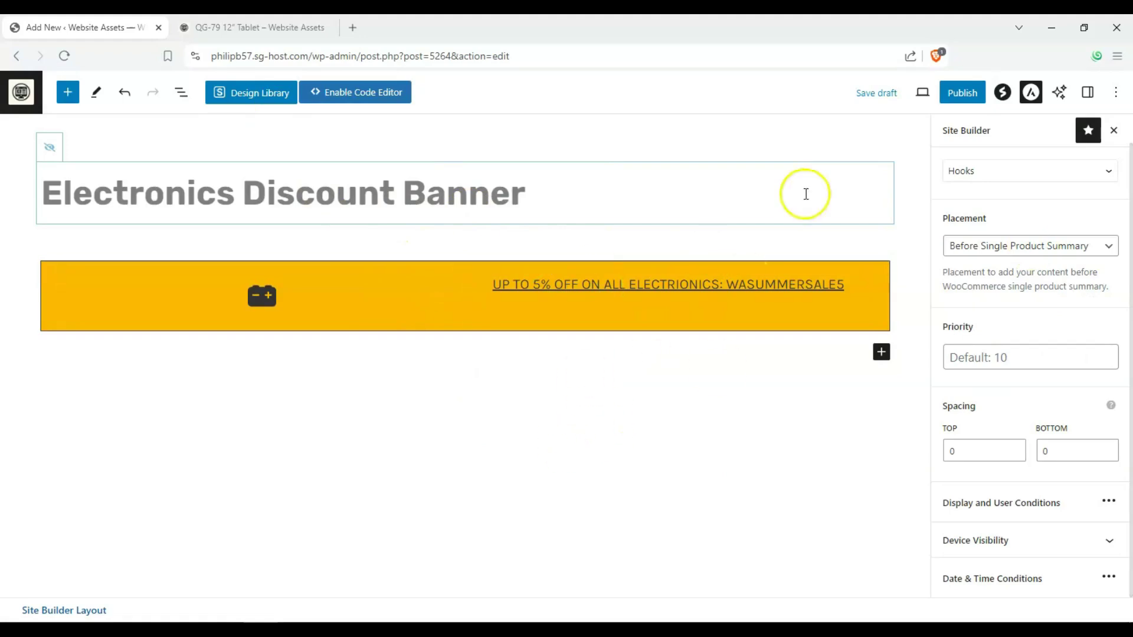
- Leave device visibility unchanged and the Date & Time Time Event switched off
{"action": "left_click", "coordinate": [1107, 547]}
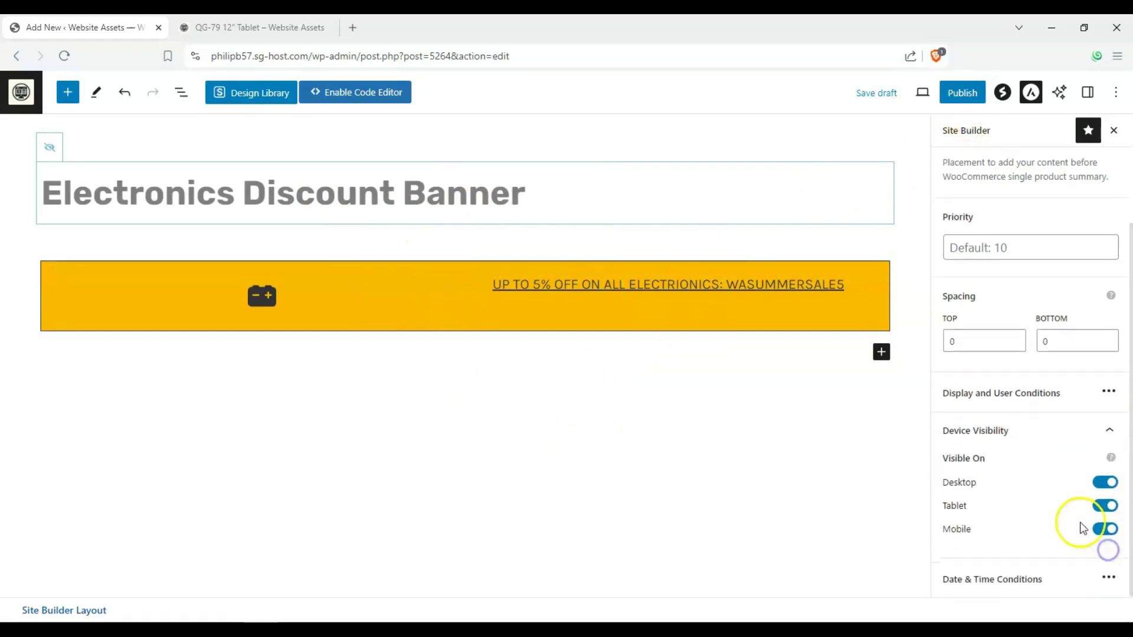
{"action": "left_click", "coordinate": [1111, 437]}
{"action": "left_click", "coordinate": [1109, 578]}
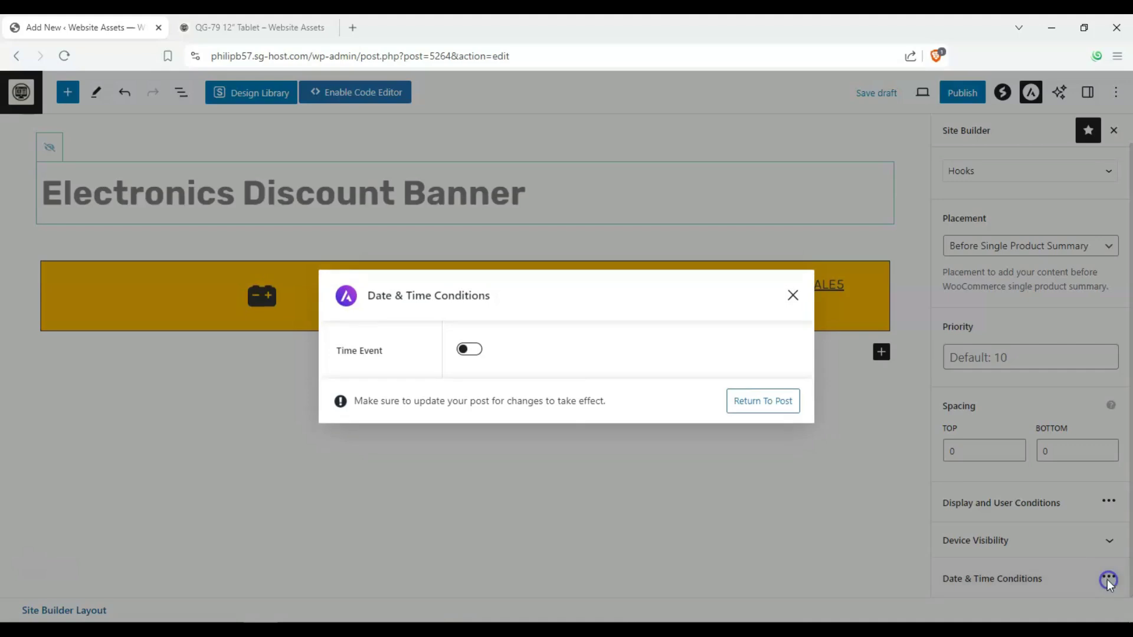
{"action": "left_click", "coordinate": [469, 349]}
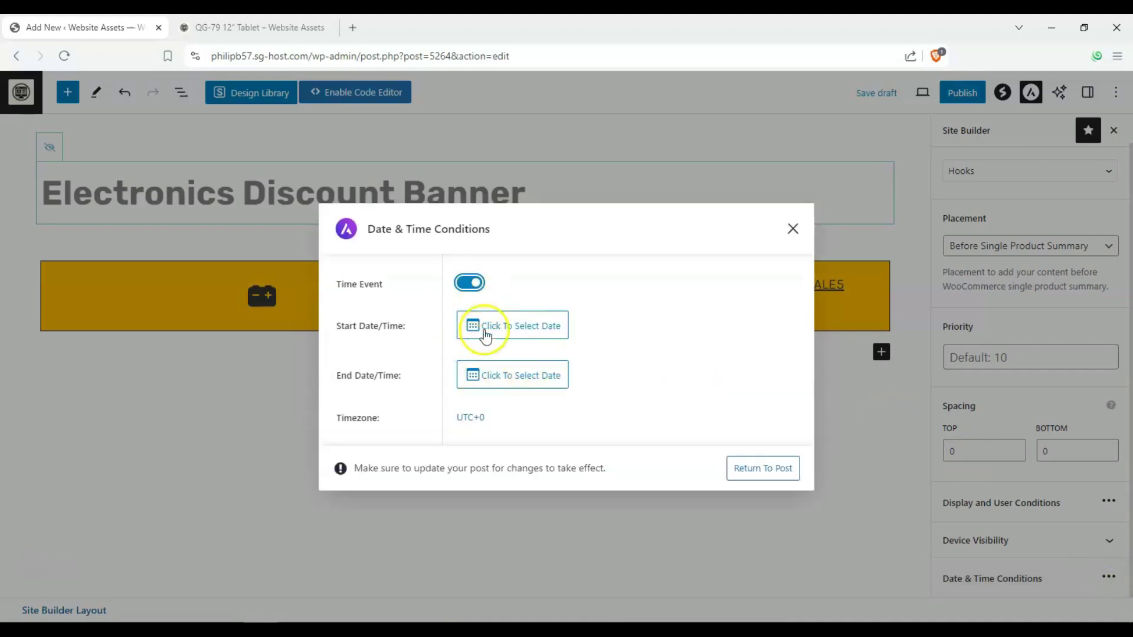
{"action": "left_click", "coordinate": [462, 287]}
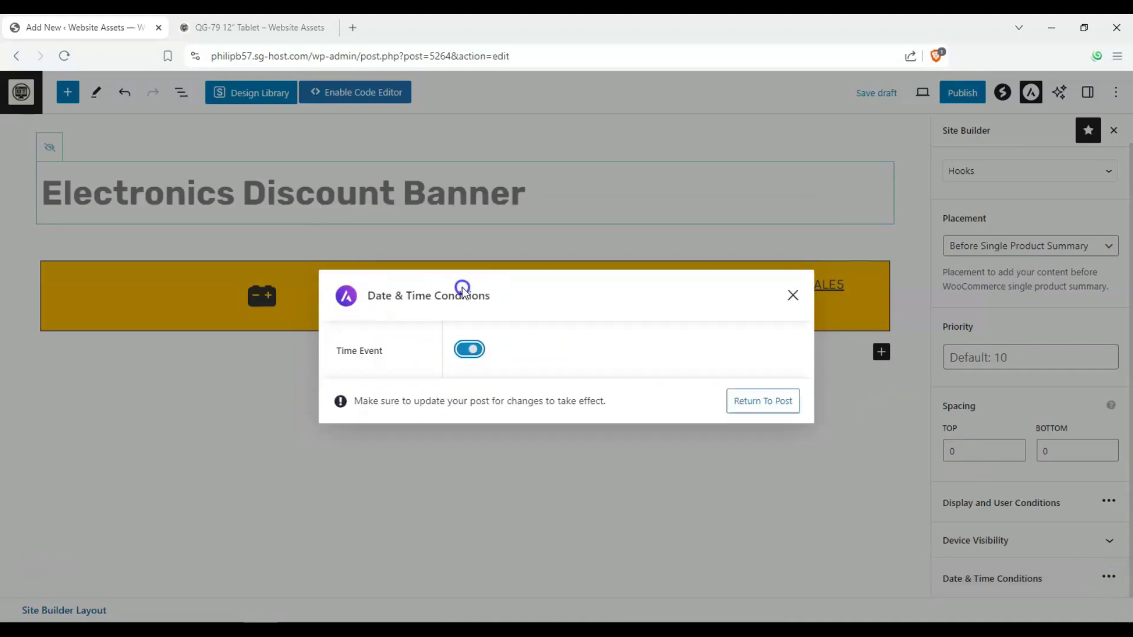
{"action": "left_click", "coordinate": [787, 398]}
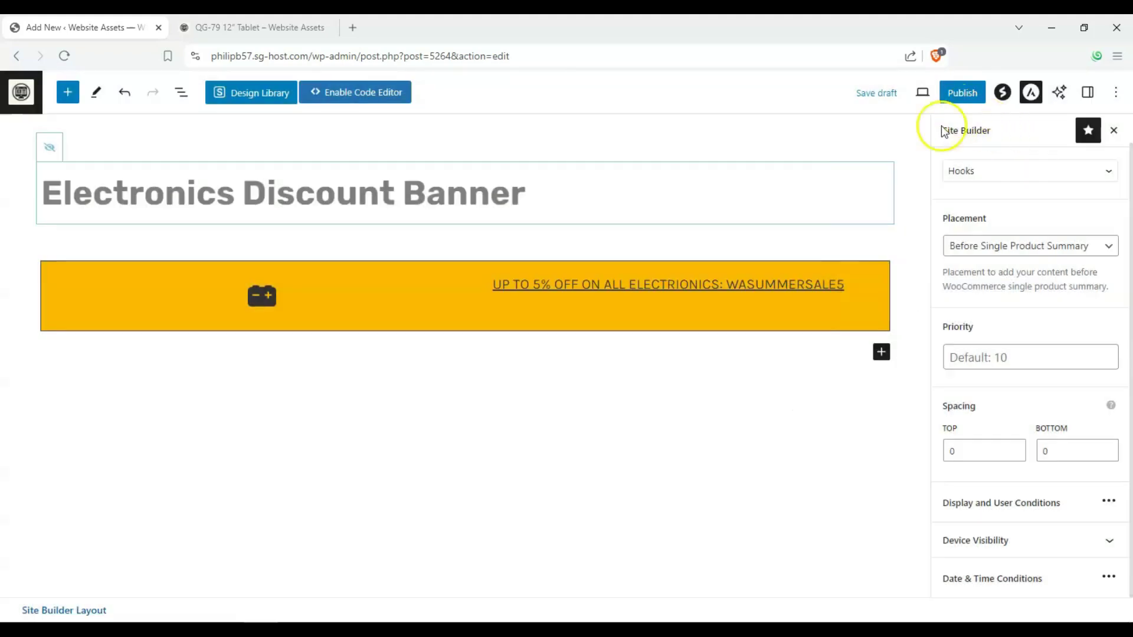
- Publish the layout and open the Product Catalog page on the storefront
{"action": "left_click", "coordinate": [957, 95]}
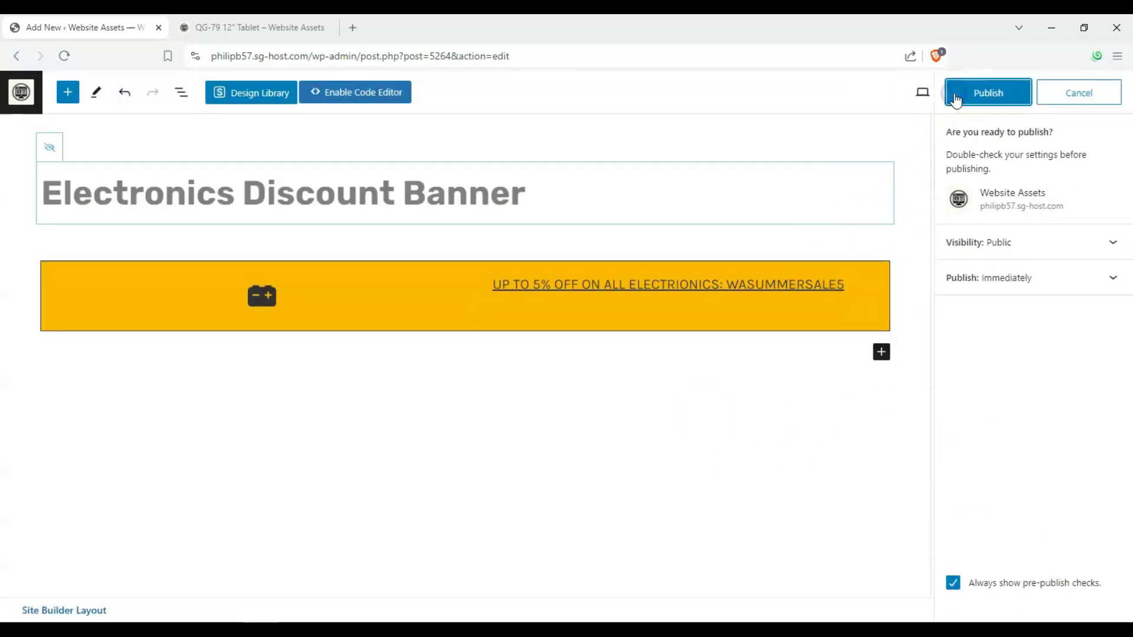
{"action": "left_click", "coordinate": [956, 96]}
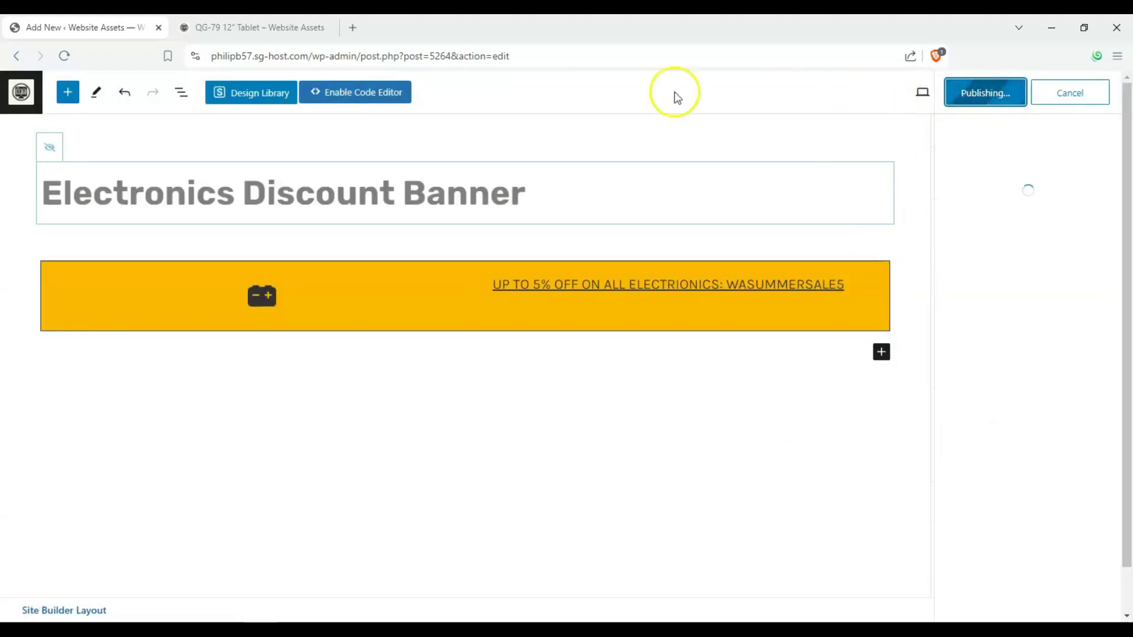
{"action": "left_click", "coordinate": [300, 27]}
{"action": "left_click", "coordinate": [570, 175]}
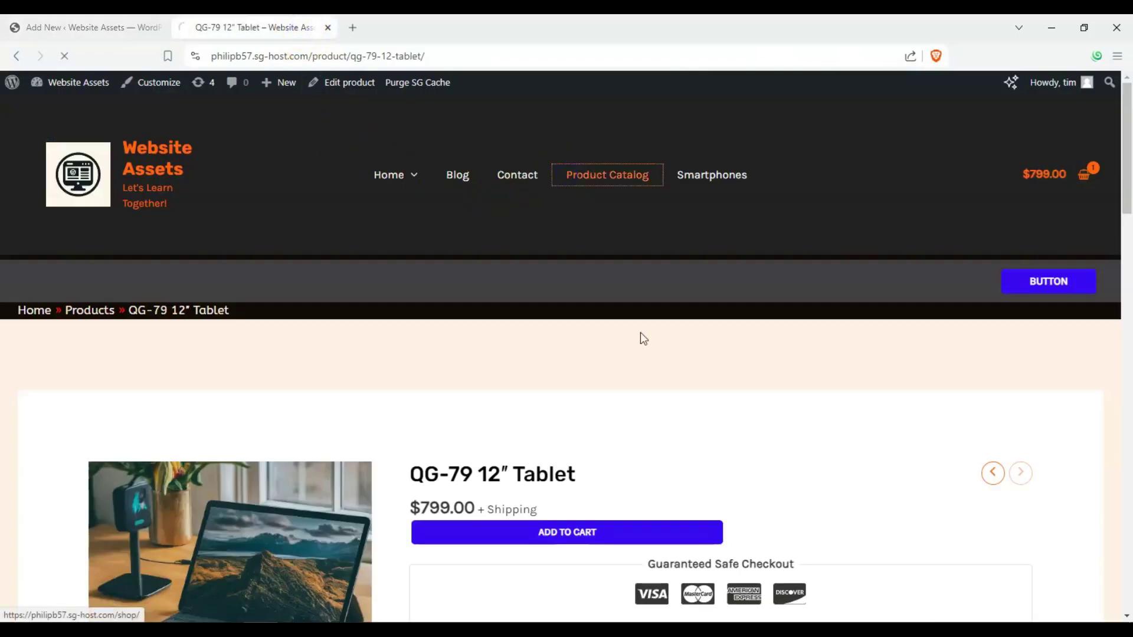
- View the X-47 Flagship Smartphone page and inspect the yellow discount banner above the details
{"action": "left_click", "coordinate": [75, 30]}
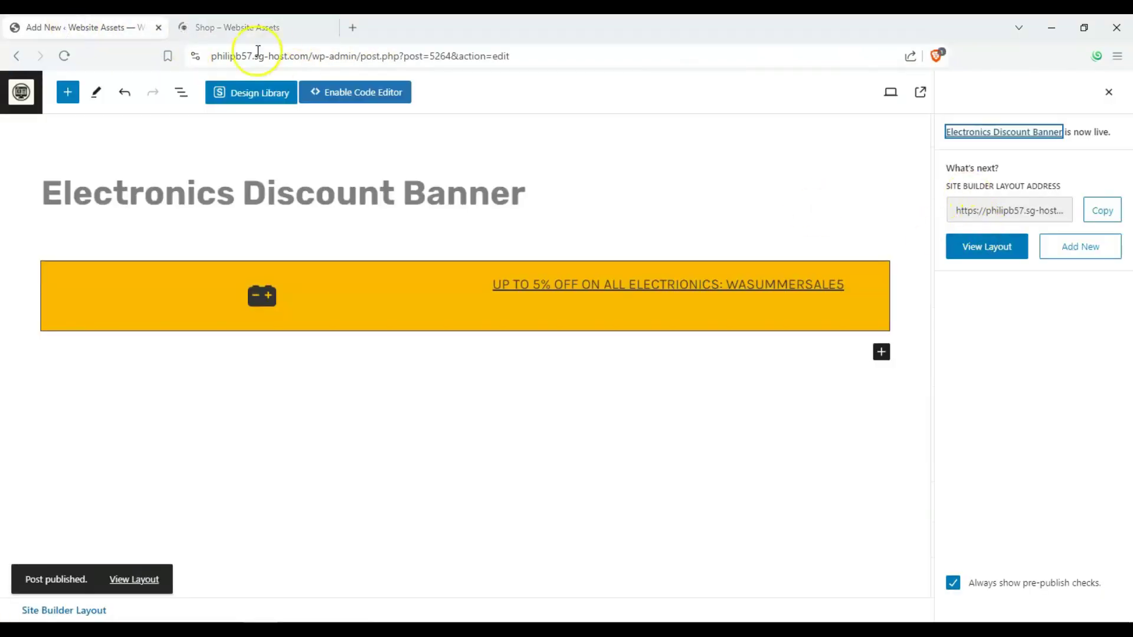
{"action": "left_click", "coordinate": [258, 27]}
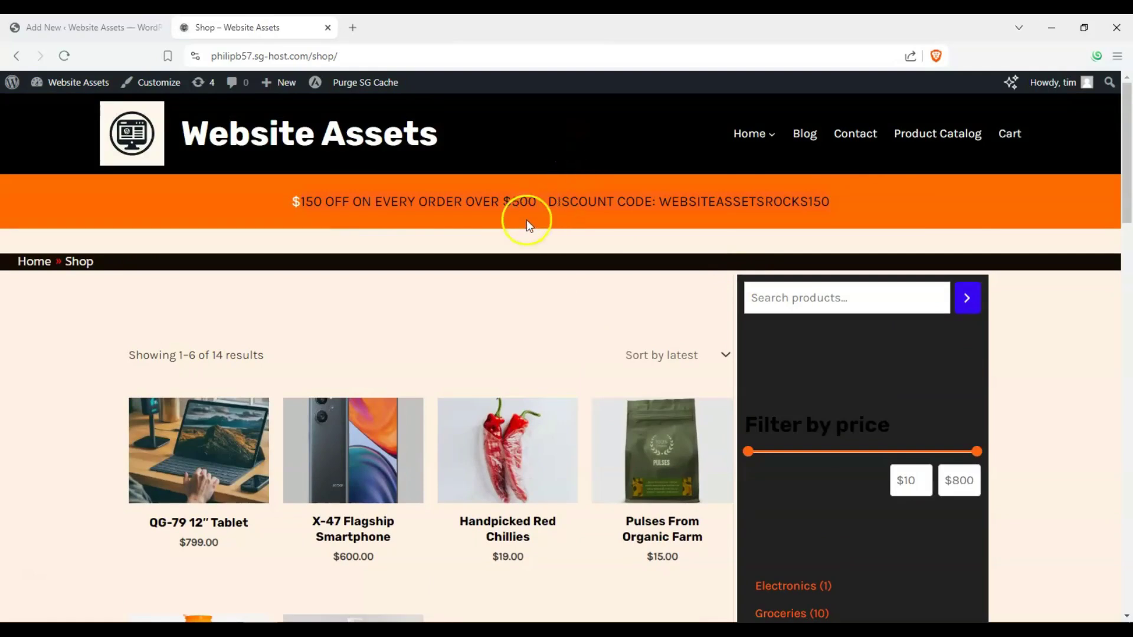
{"action": "mouse_move", "coordinate": [339, 442]}
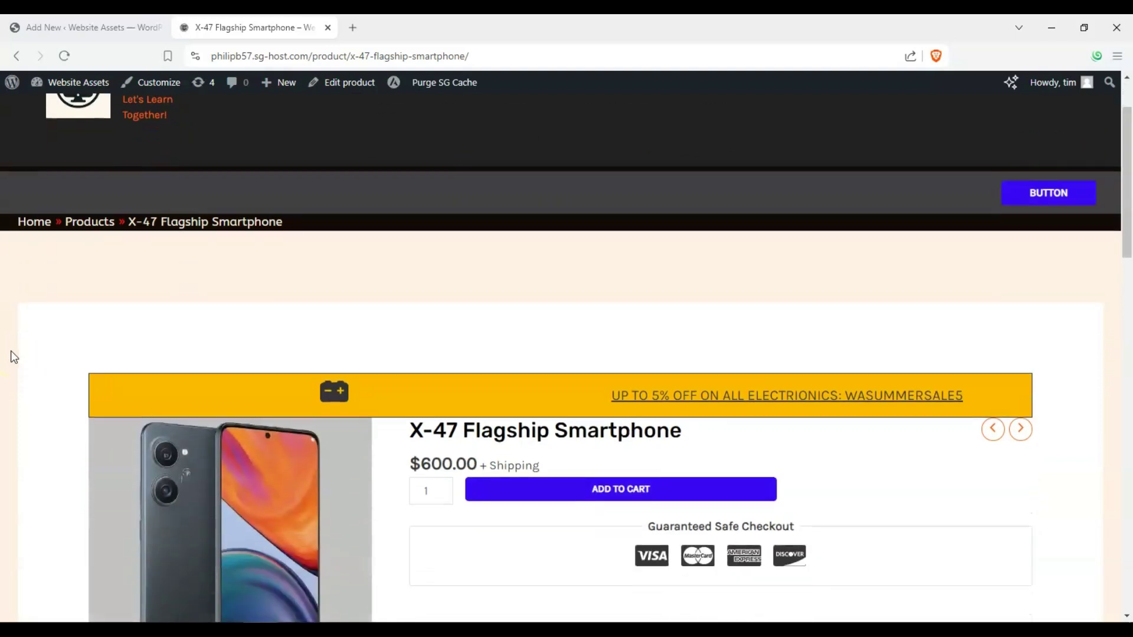
{"action": "scroll", "coordinate": [11, 357], "scroll_direction": "down", "scroll_amount": 2}
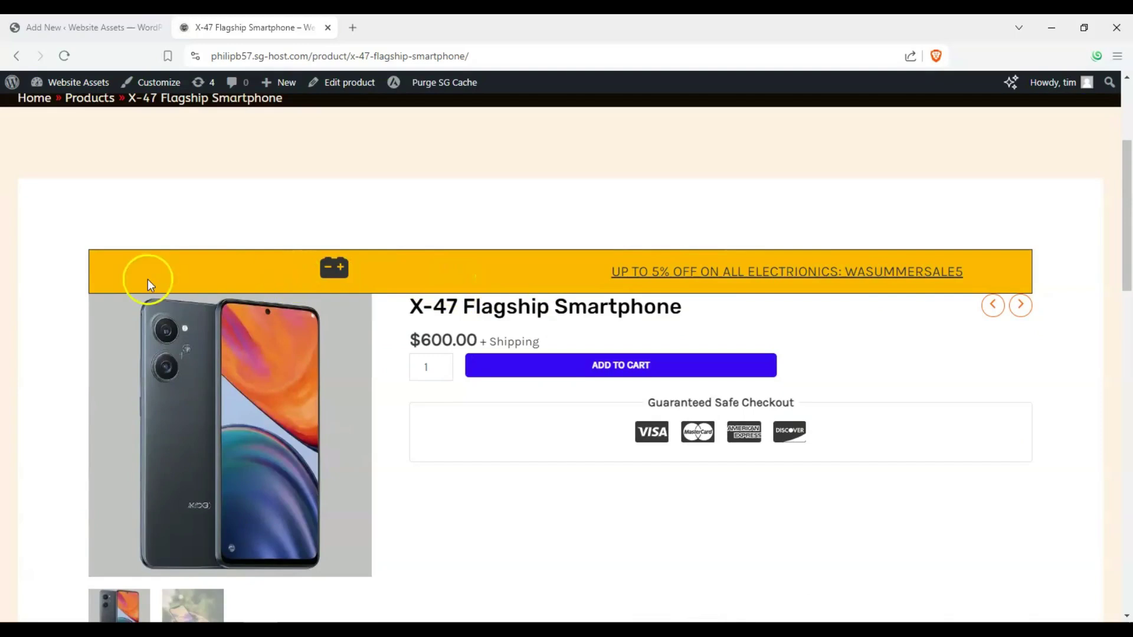
{"action": "scroll", "coordinate": [118, 278], "scroll_direction": "up", "scroll_amount": 2}
{"action": "scroll", "coordinate": [435, 405], "scroll_direction": "down", "scroll_amount": 4}
{"action": "scroll", "coordinate": [301, 209], "scroll_direction": "up", "scroll_amount": 1}
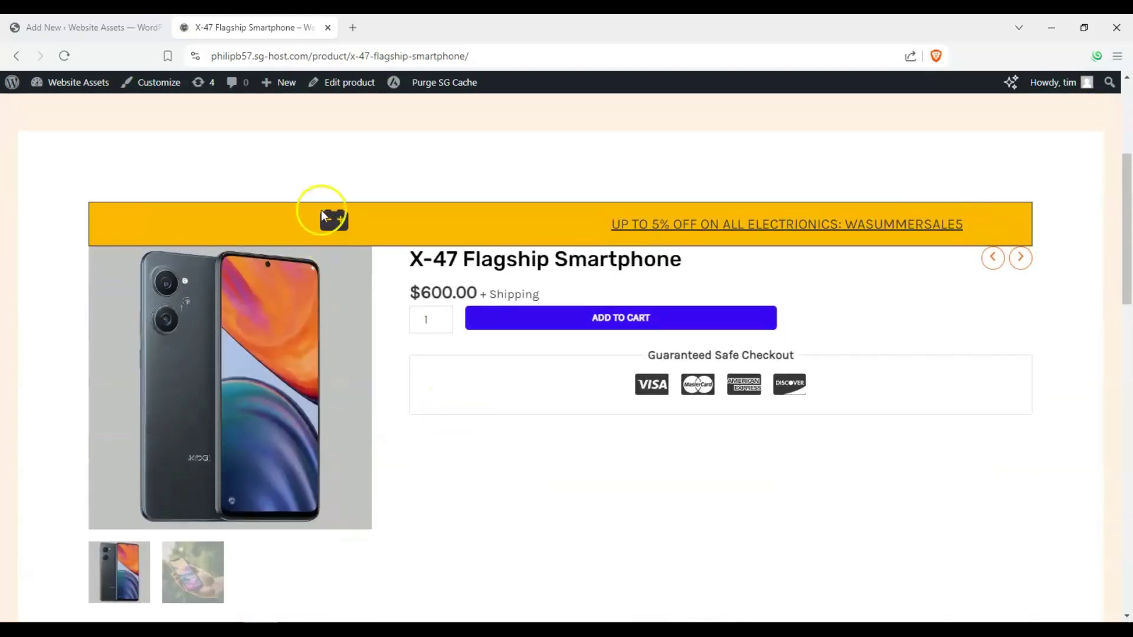
{"action": "scroll", "coordinate": [323, 210], "scroll_direction": "down", "scroll_amount": 2}
{"action": "scroll", "coordinate": [384, 205], "scroll_direction": "up", "scroll_amount": 2}
{"action": "scroll", "coordinate": [516, 227], "scroll_direction": "up", "scroll_amount": 3}
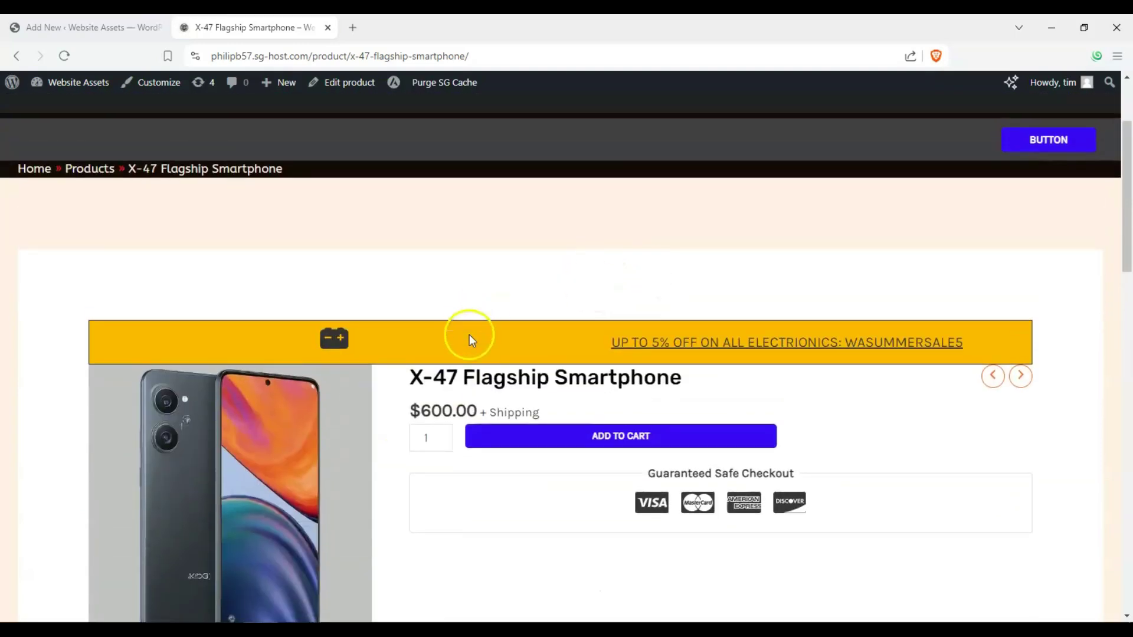
- Review the placement hook list and recheck the product page, leaving the placement unchanged
{"action": "left_click", "coordinate": [121, 30]}
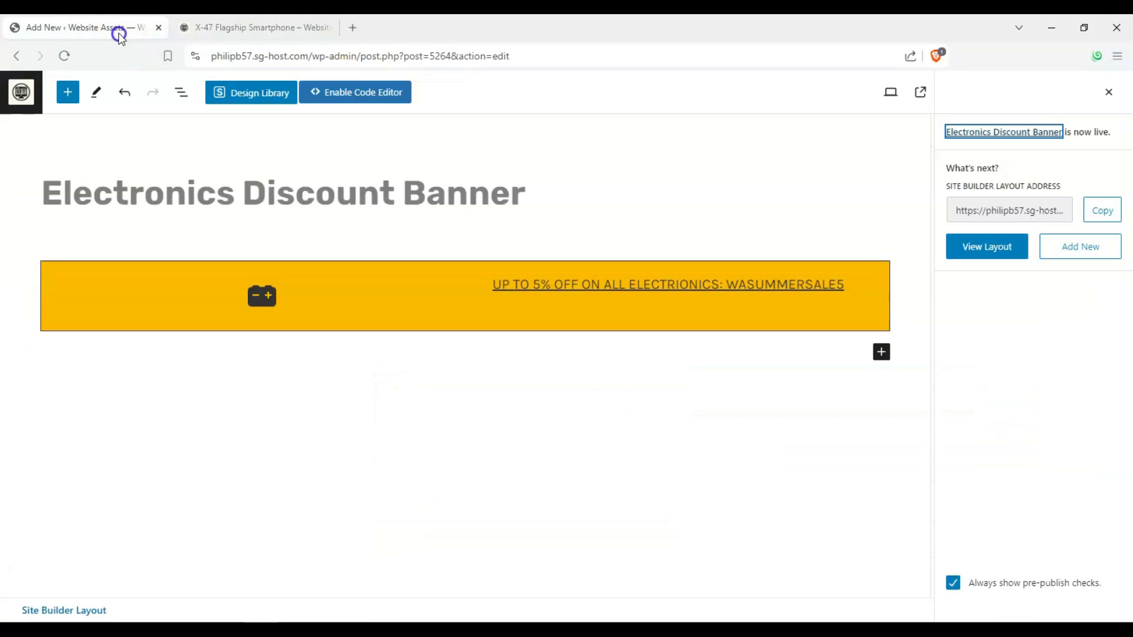
{"action": "left_click", "coordinate": [1108, 93]}
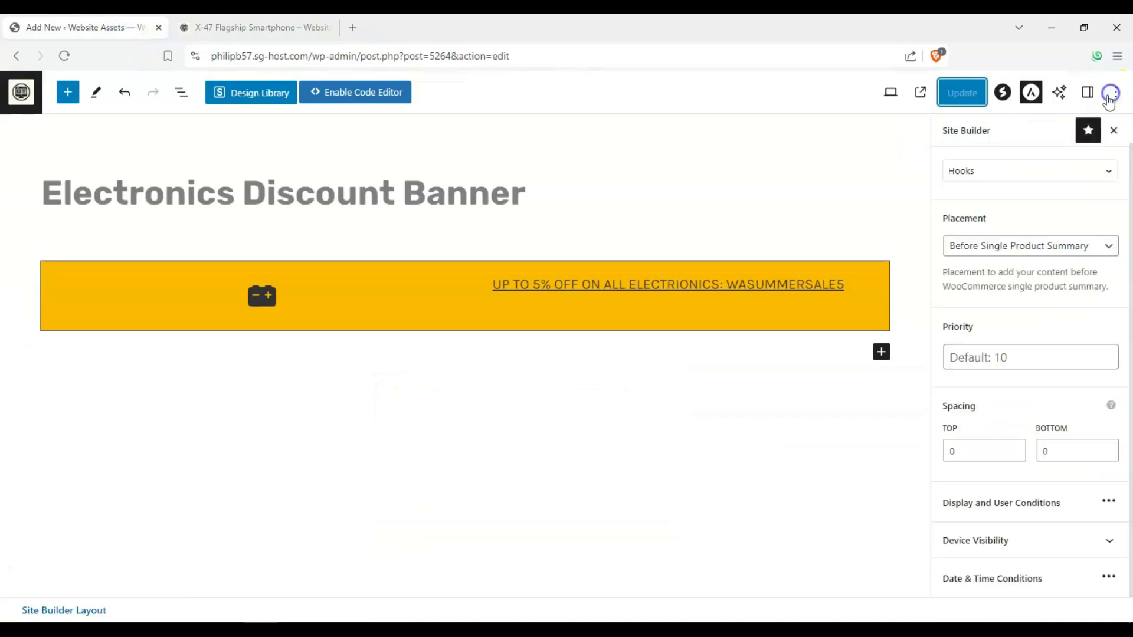
{"action": "left_click", "coordinate": [1088, 244]}
{"action": "scroll", "coordinate": [1014, 328], "scroll_direction": "up", "scroll_amount": 15}
{"action": "scroll", "coordinate": [976, 339], "scroll_direction": "up", "scroll_amount": 1}
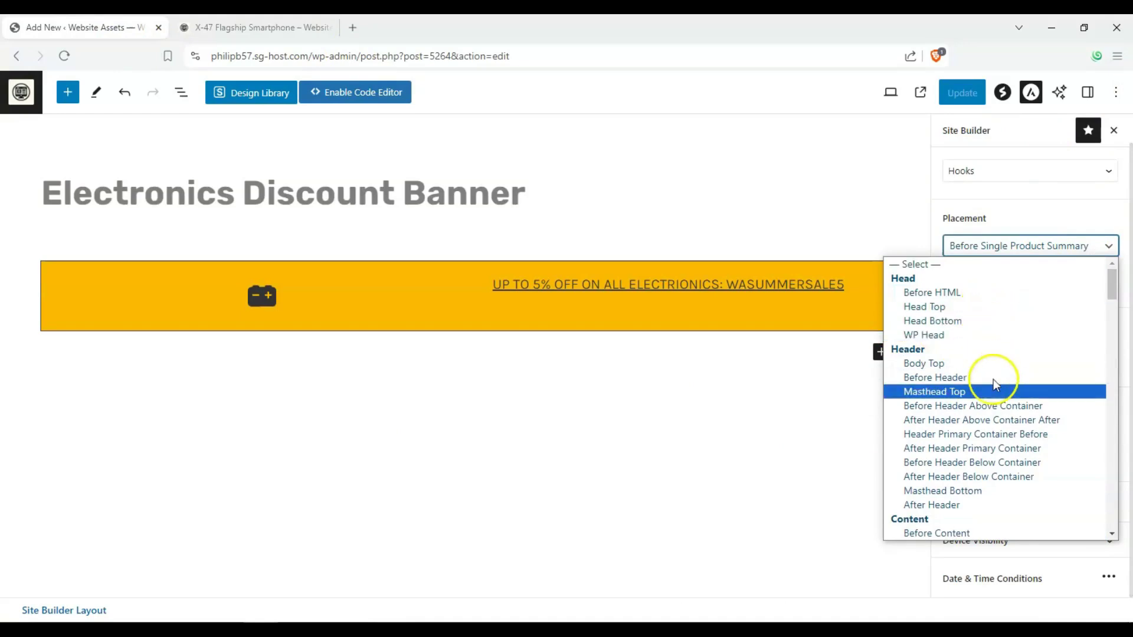
{"action": "scroll", "coordinate": [997, 367], "scroll_direction": "down", "scroll_amount": 5}
{"action": "scroll", "coordinate": [997, 369], "scroll_direction": "up", "scroll_amount": 5}
{"action": "scroll", "coordinate": [977, 401], "scroll_direction": "down", "scroll_amount": 20}
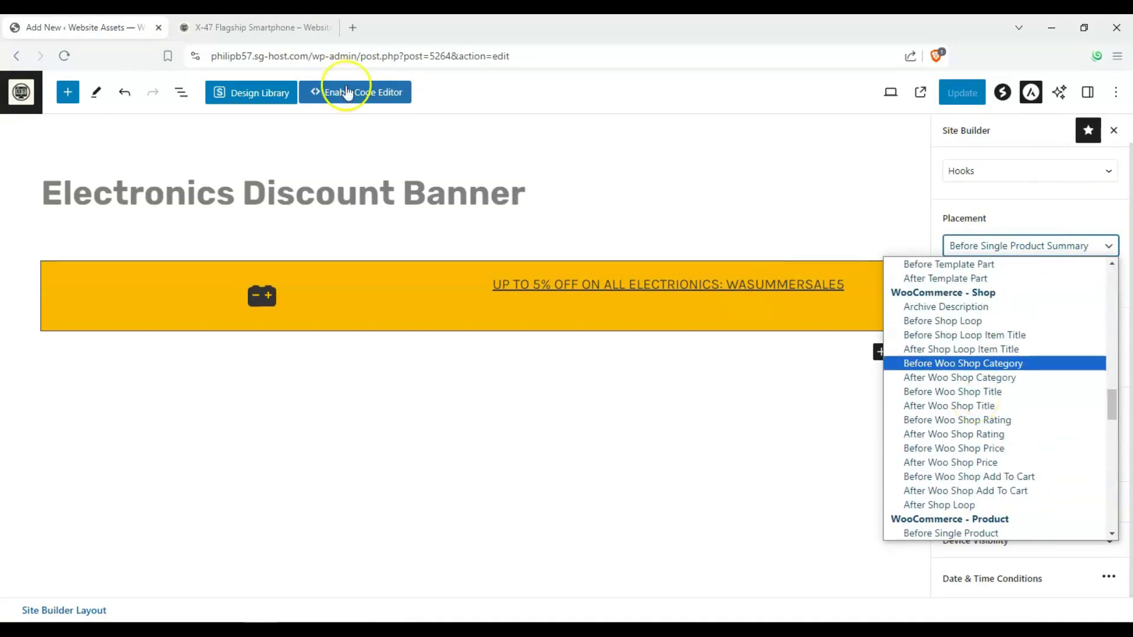
{"action": "left_click", "coordinate": [235, 30]}
{"action": "left_click", "coordinate": [236, 28]}
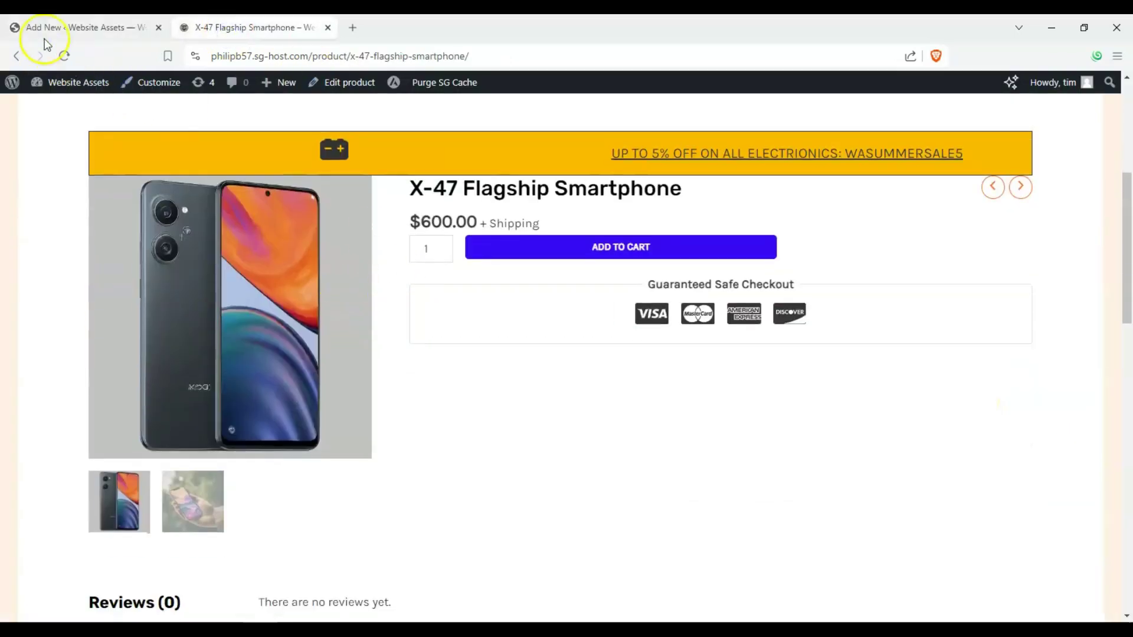
{"action": "scroll", "coordinate": [283, 242], "scroll_direction": "up", "scroll_amount": 5}
{"action": "scroll", "coordinate": [324, 227], "scroll_direction": "up", "scroll_amount": 1}
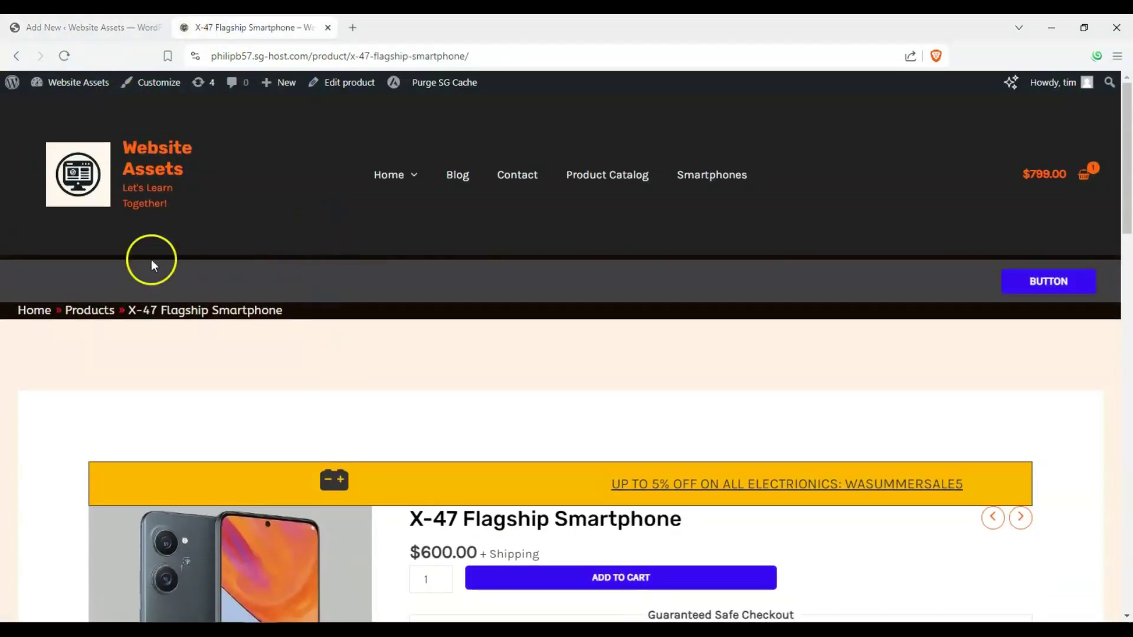
{"action": "left_click", "coordinate": [48, 27]}
- Change the banner placement to After Header and save the update
{"action": "left_click", "coordinate": [1092, 245]}
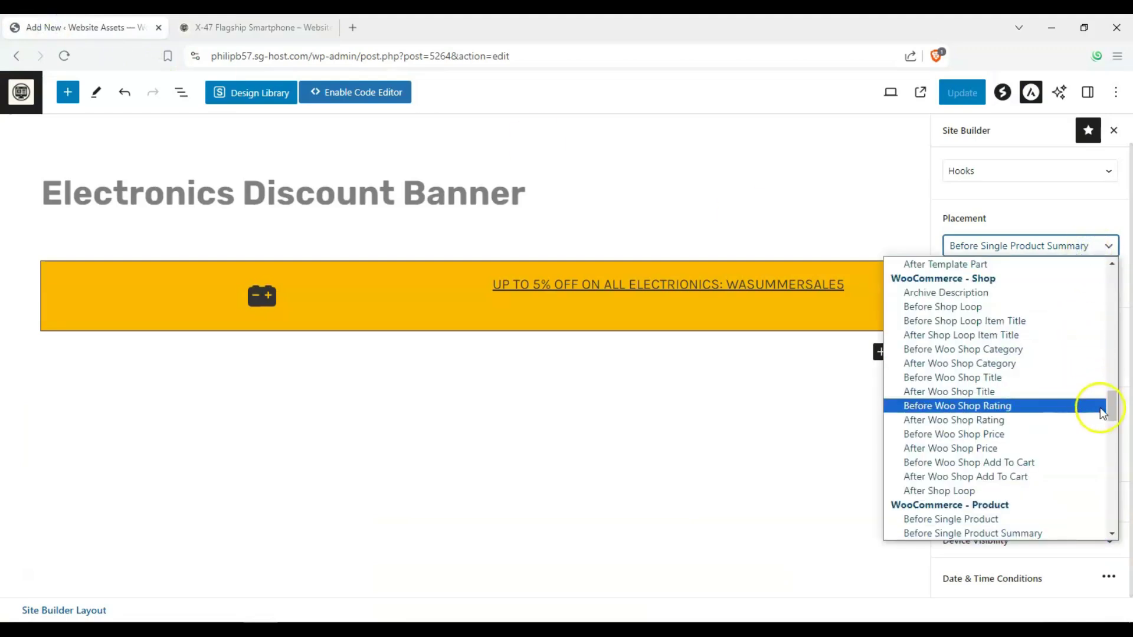
{"action": "left_click_drag", "start_coordinate": [1111, 412], "coordinate": [1118, 291]}
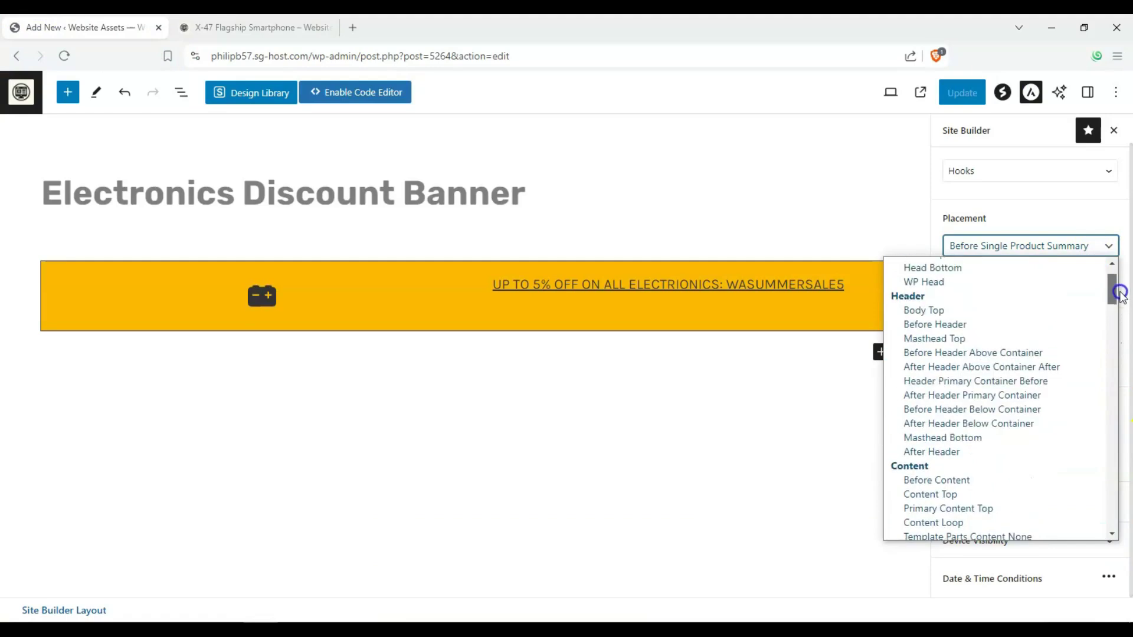
{"action": "scroll", "coordinate": [1046, 423], "scroll_direction": "down", "scroll_amount": 15}
{"action": "scroll", "coordinate": [1045, 422], "scroll_direction": "down", "scroll_amount": 3}
{"action": "scroll", "coordinate": [993, 392], "scroll_direction": "up", "scroll_amount": 20}
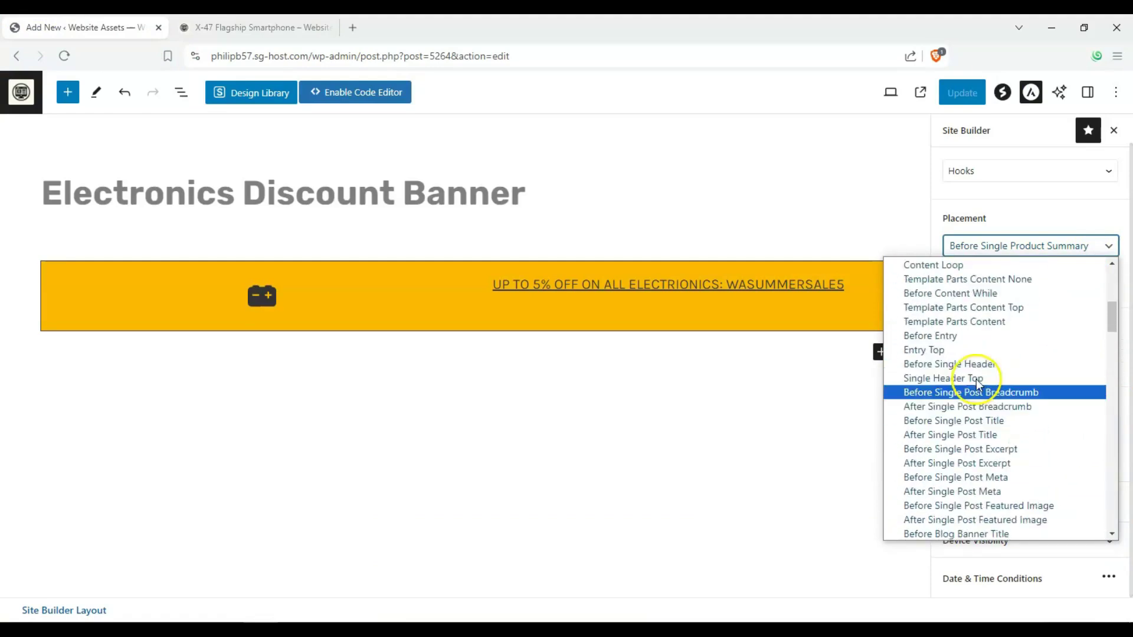
{"action": "left_click", "coordinate": [938, 505]}
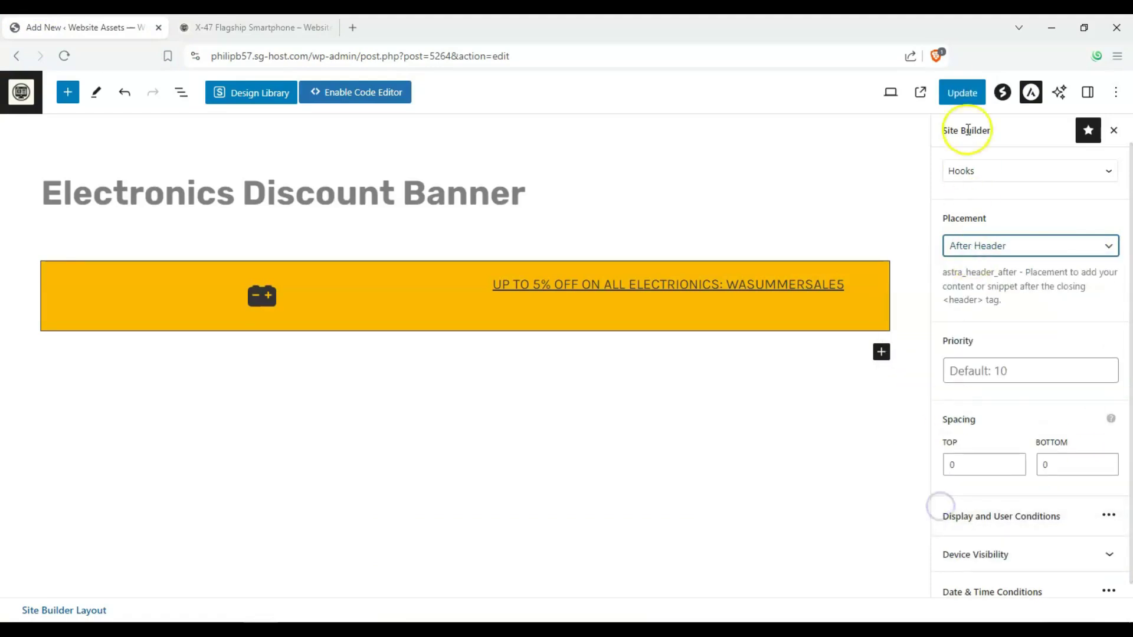
{"action": "left_click", "coordinate": [957, 98]}
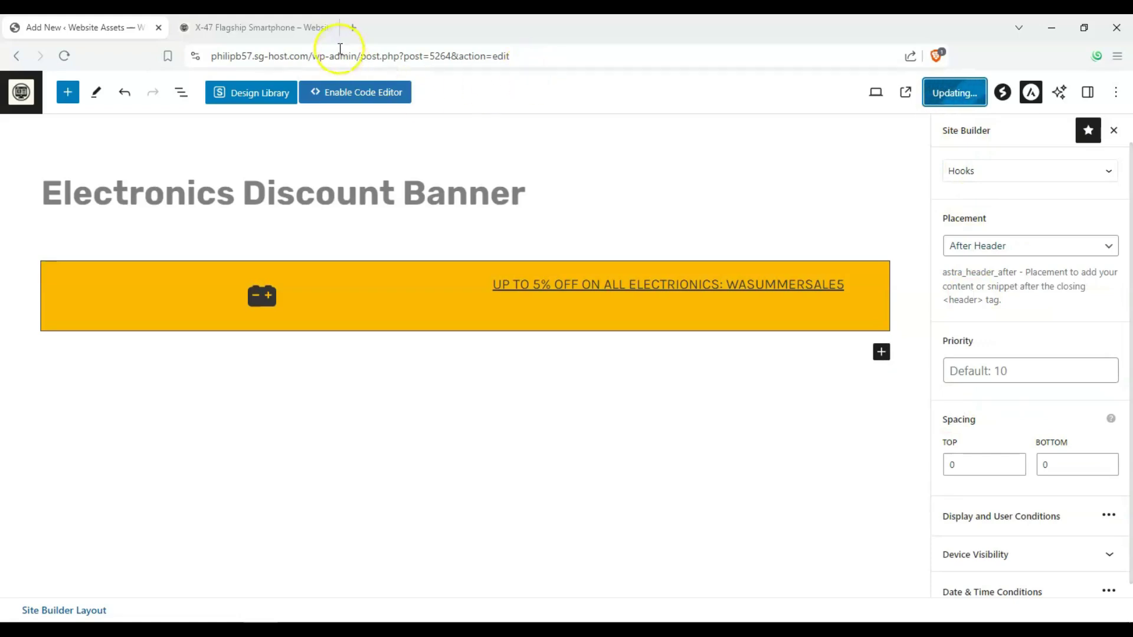
- Reload the X-47 Flagship Smartphone page and confirm the banner now sits directly below the header
{"action": "left_click", "coordinate": [268, 27]}
{"action": "left_click", "coordinate": [64, 55]}
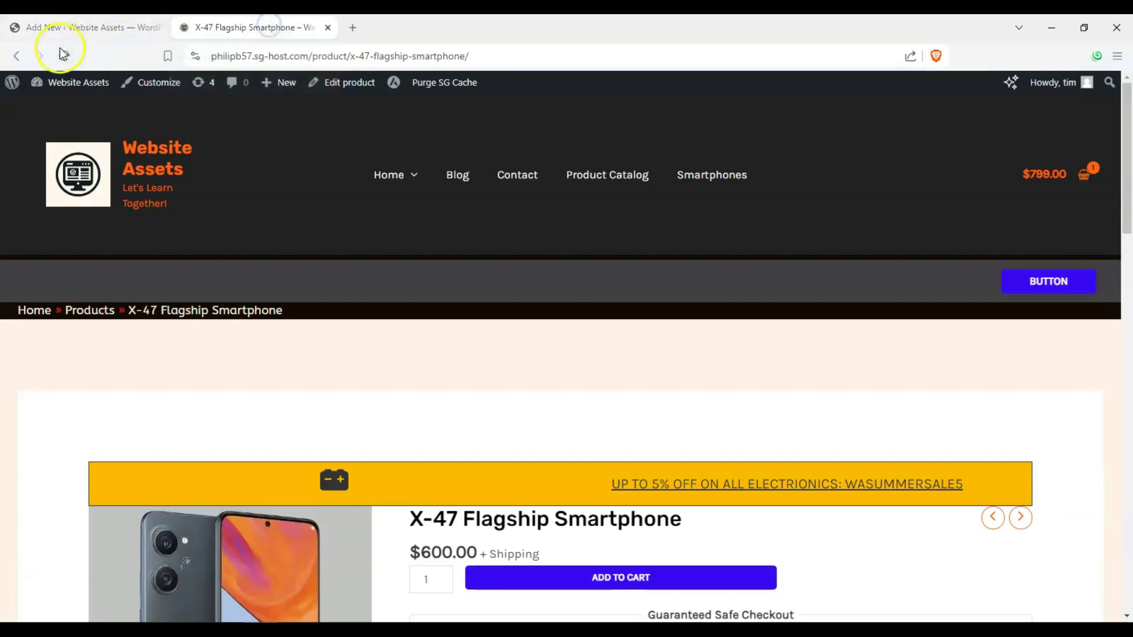
{"action": "left_click", "coordinate": [37, 311]}
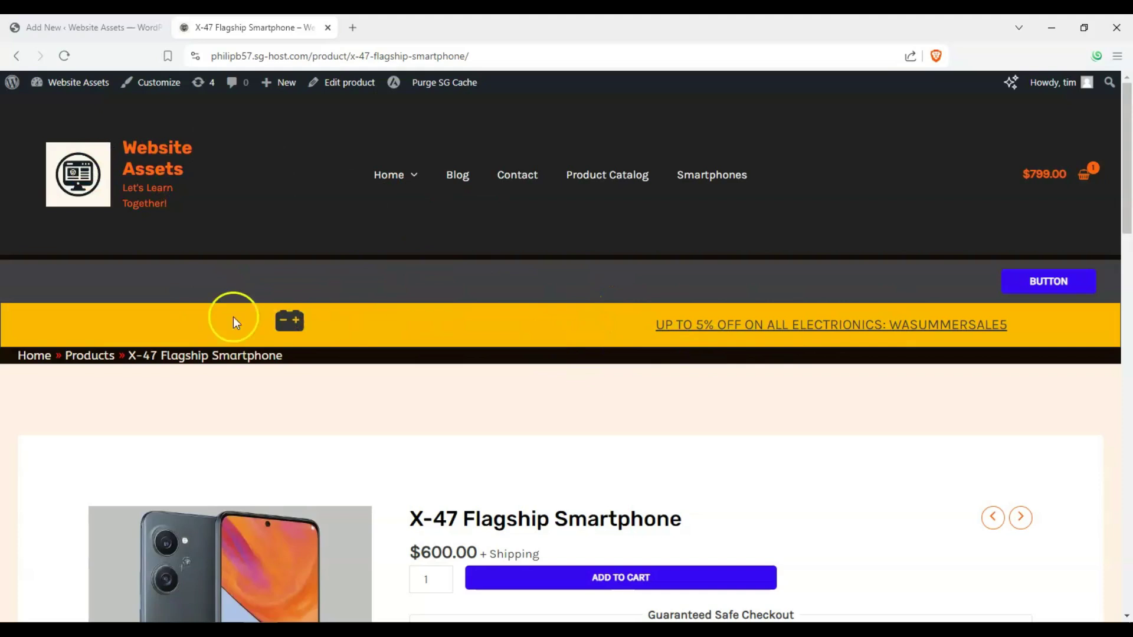
{"action": "scroll", "coordinate": [431, 189], "scroll_direction": "down", "scroll_amount": 1}
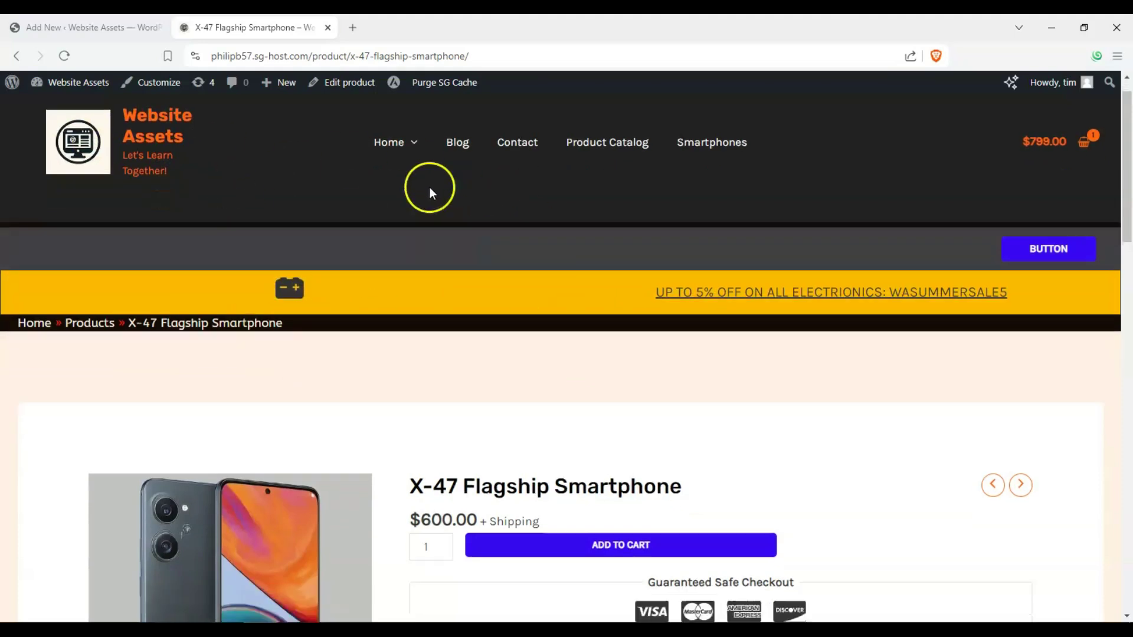
{"action": "scroll", "coordinate": [326, 377], "scroll_direction": "down", "scroll_amount": 1}
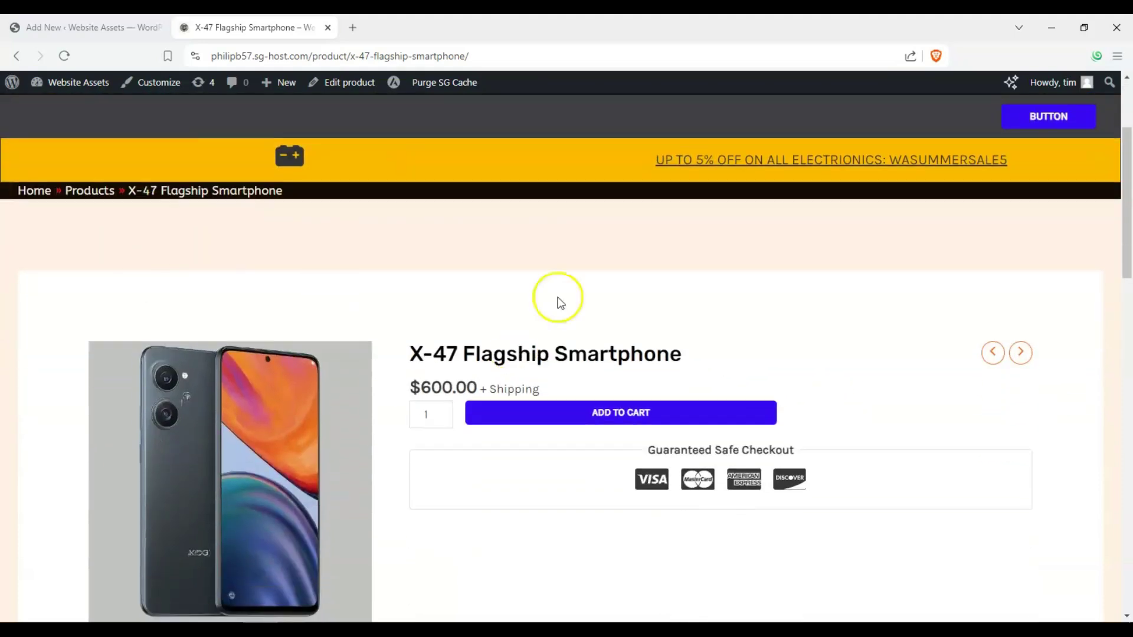
{"action": "scroll", "coordinate": [329, 240], "scroll_direction": "down", "scroll_amount": 1}
{"action": "scroll", "coordinate": [346, 245], "scroll_direction": "up", "scroll_amount": 3}
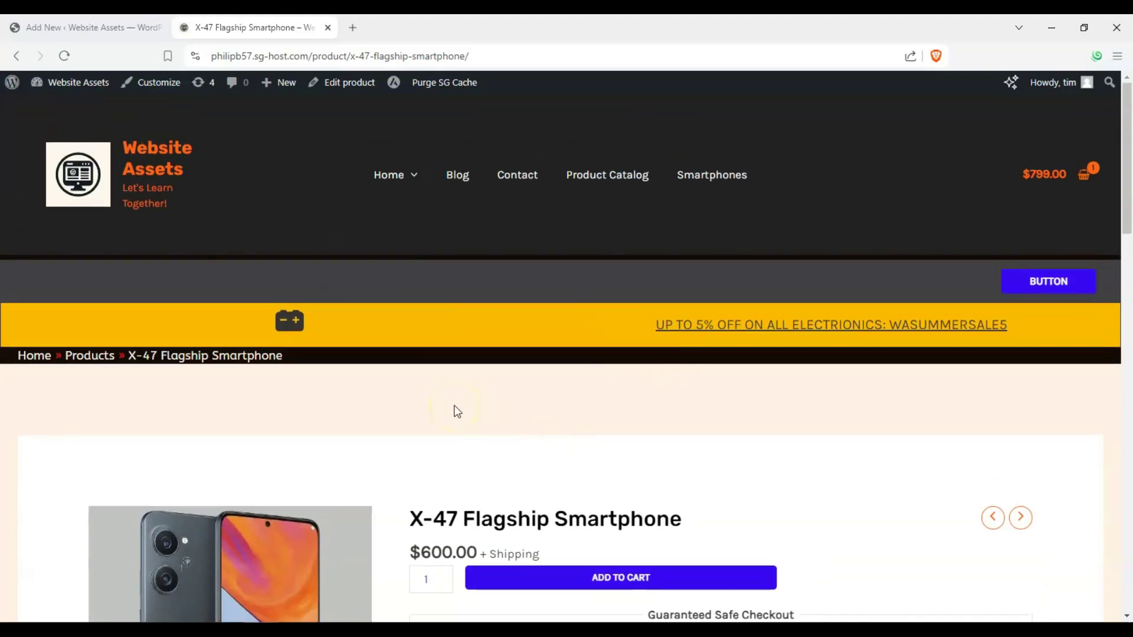
{"action": "scroll", "coordinate": [413, 387], "scroll_direction": "down", "scroll_amount": 2}
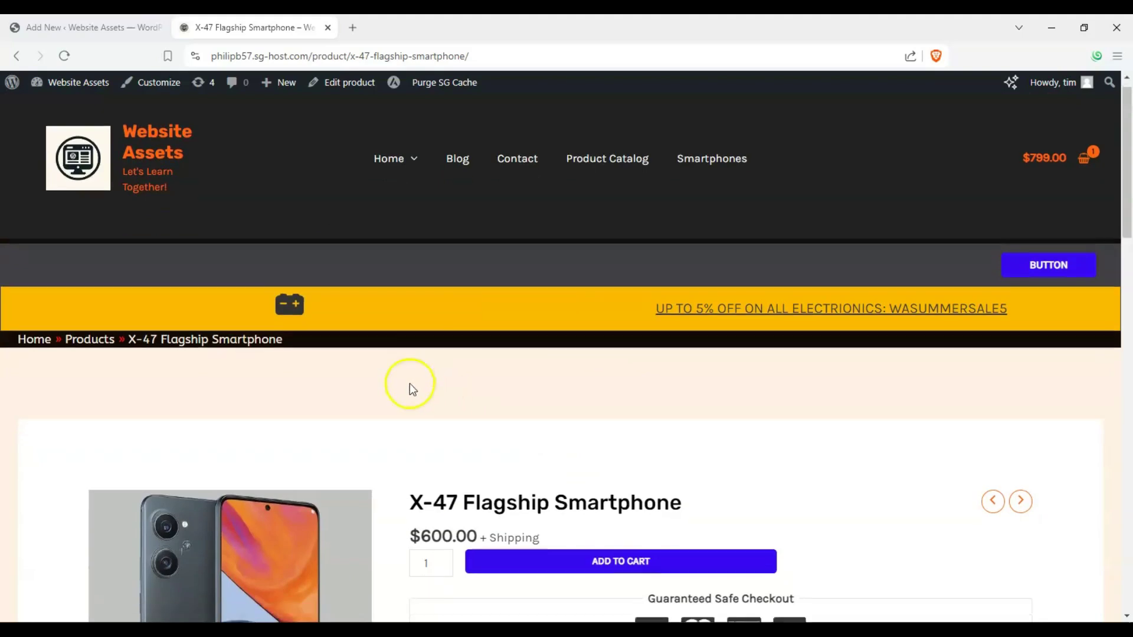
{"action": "scroll", "coordinate": [419, 390], "scroll_direction": "up", "scroll_amount": 2}
{"action": "scroll", "coordinate": [432, 410], "scroll_direction": "down", "scroll_amount": 5}
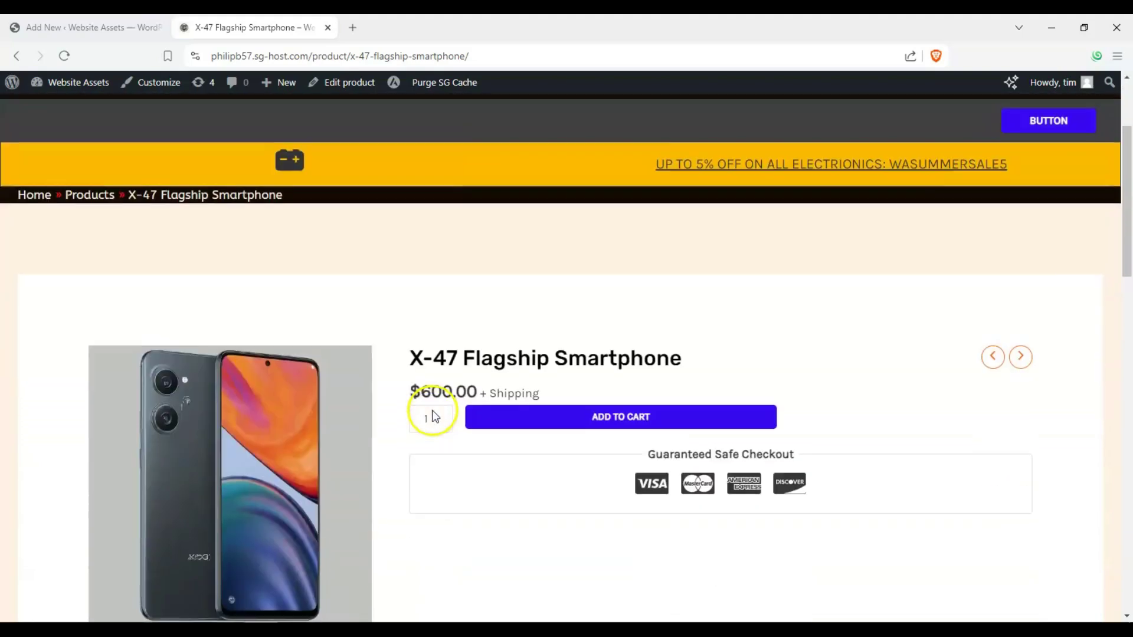
{"action": "scroll", "coordinate": [436, 413], "scroll_direction": "up", "scroll_amount": 1}
{"action": "scroll", "coordinate": [435, 413], "scroll_direction": "up", "scroll_amount": 3}
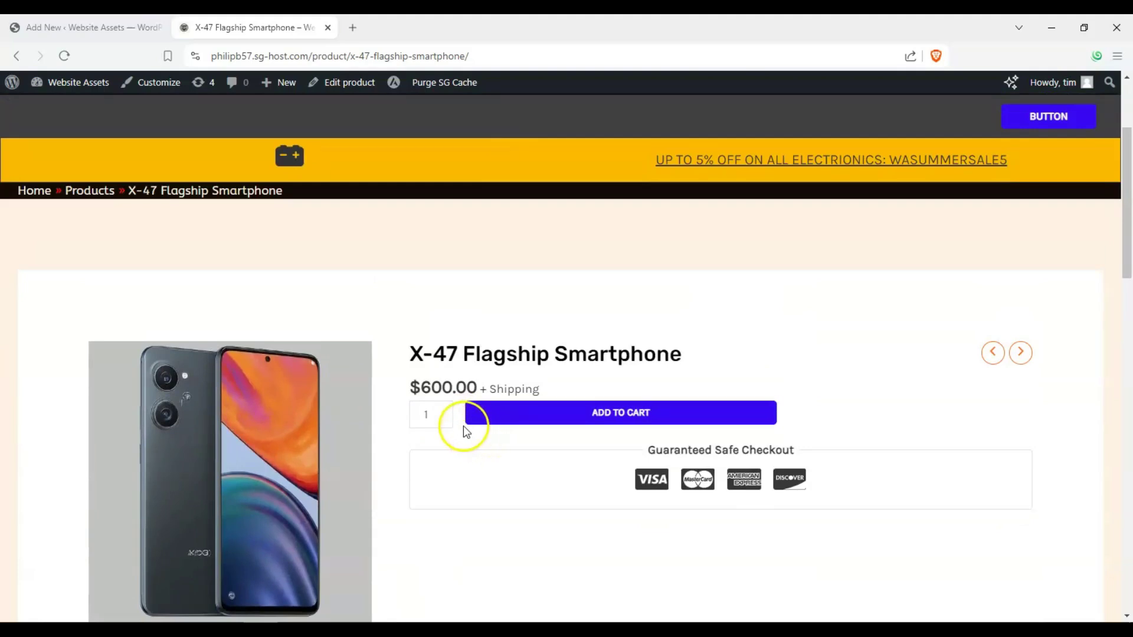
{"action": "scroll", "coordinate": [463, 427], "scroll_direction": "down", "scroll_amount": 1}
{"action": "scroll", "coordinate": [464, 427], "scroll_direction": "up", "scroll_amount": 2}
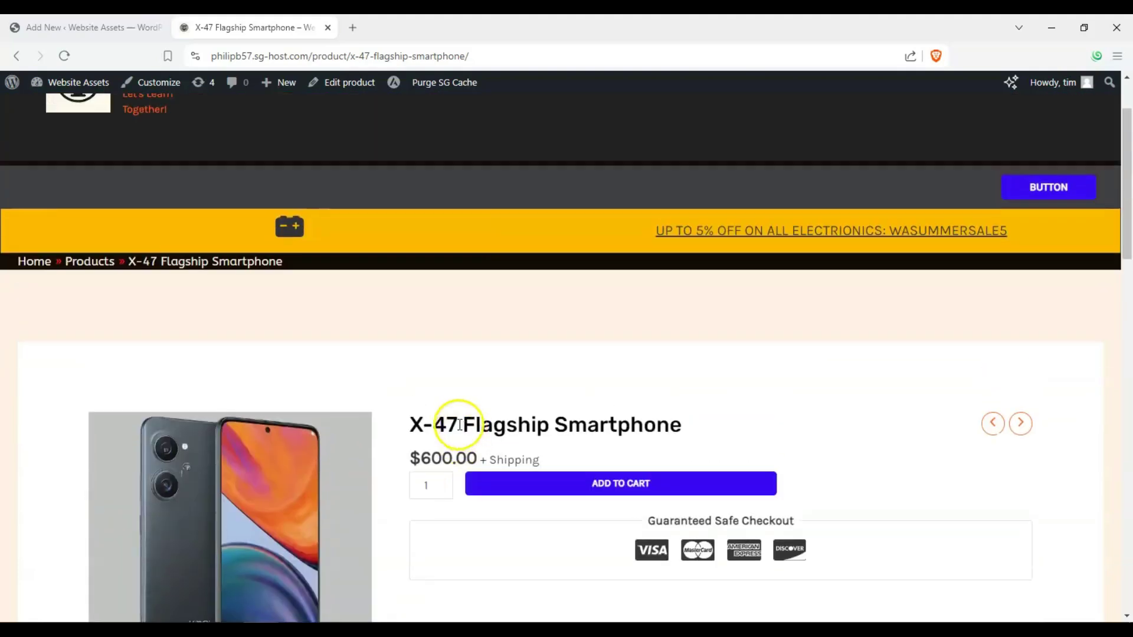